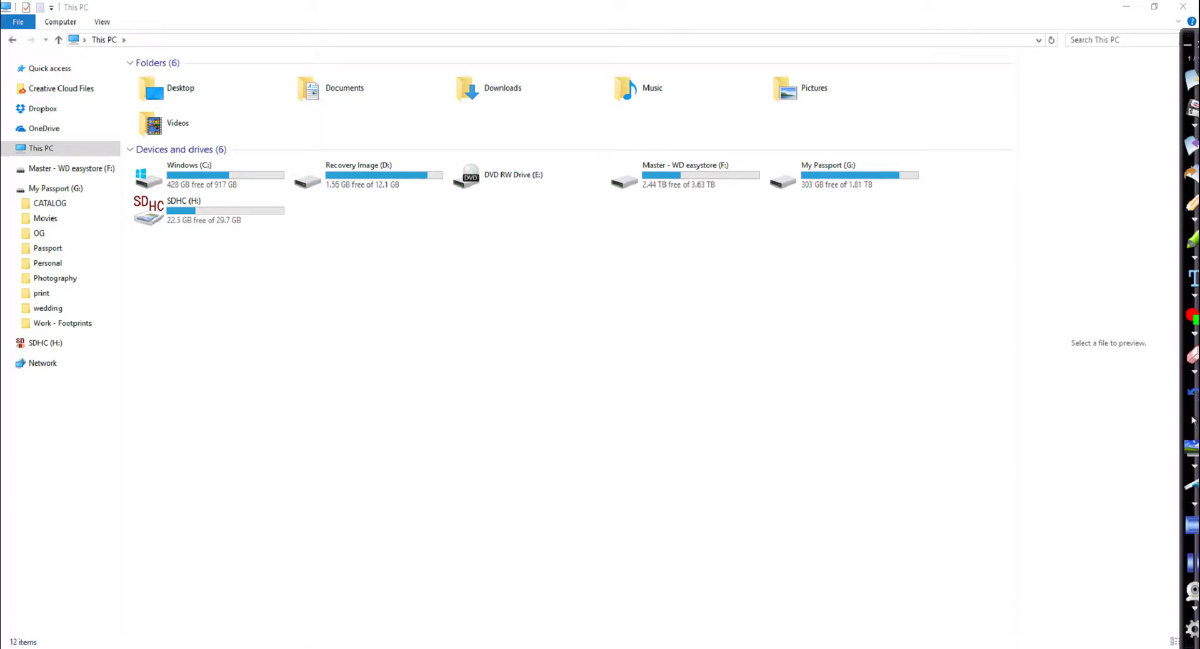
Circle the easystore F: and My Passport G: drives and write #1 beside G:
mouse_move(660, 134)
left_mouse_down()
mouse_move(630, 128)
mouse_move(700, 244)
mouse_move(712, 110)
mouse_move(644, 125)
left_mouse_up()
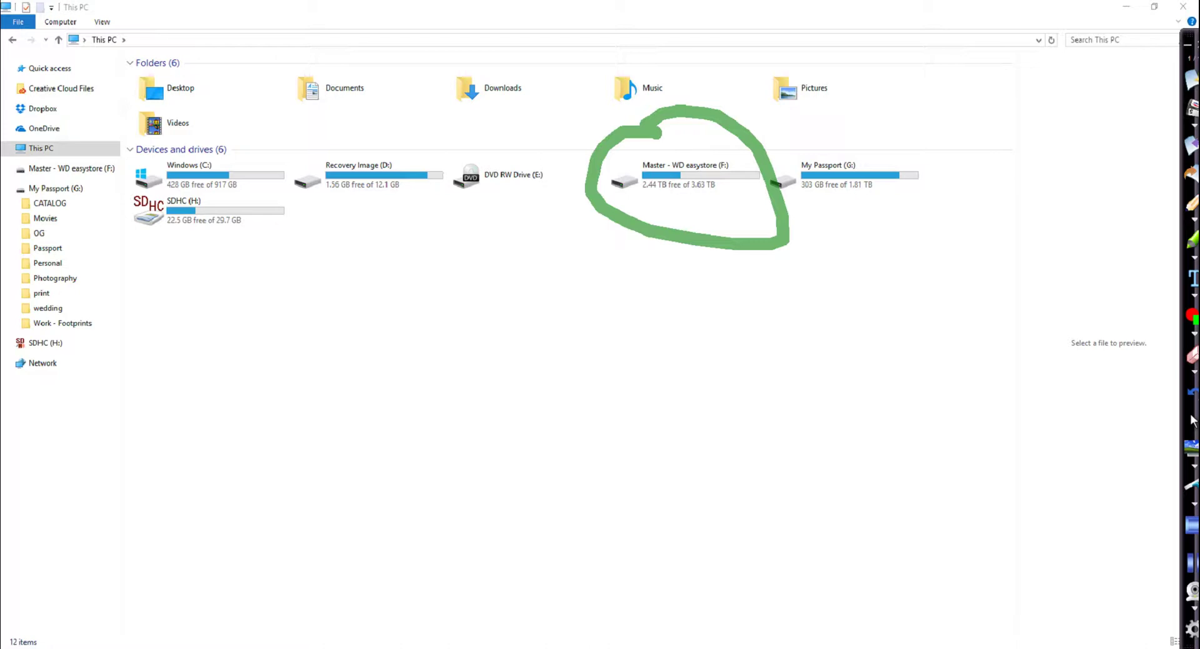
mouse_move(908, 118)
left_mouse_down()
mouse_move(852, 119)
mouse_move(860, 232)
mouse_move(897, 127)
mouse_move(883, 119)
left_mouse_up()
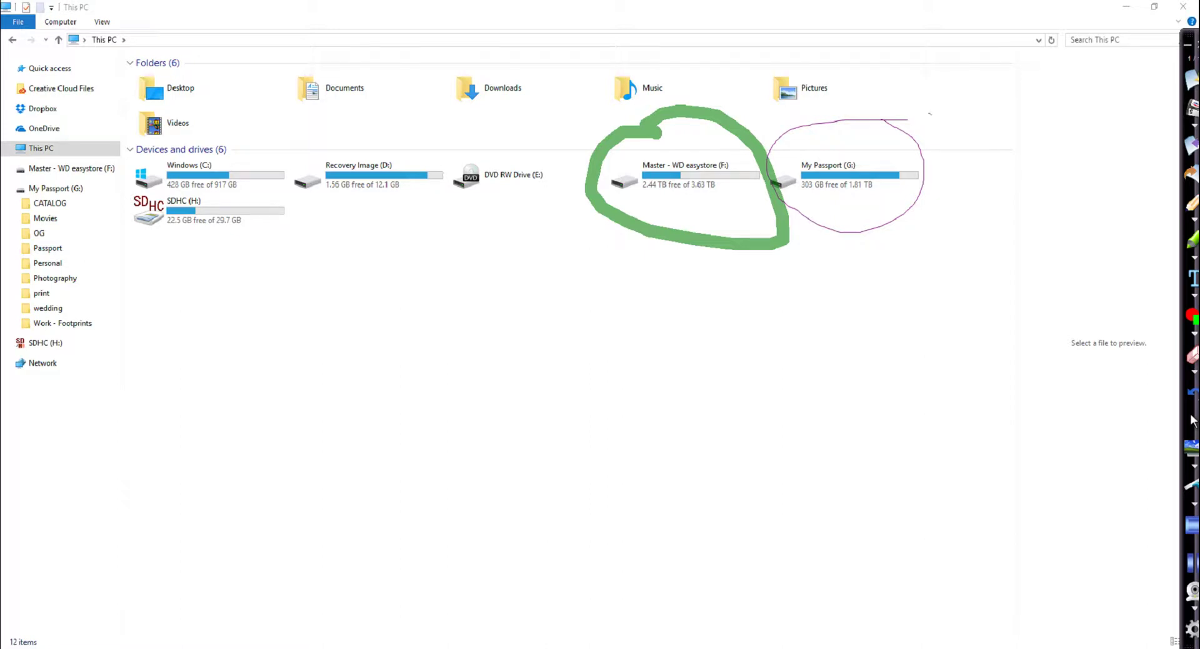
left_click_drag(928, 113, 944, 158)
mouse_move(946, 110)
left_mouse_down()
mouse_move(966, 154)
mouse_move(976, 128)
mouse_move(972, 138)
left_mouse_up()
left_click_drag(982, 97, 1000, 150)
Draw an arrow to #2 at easystore, then an arrow down to a cloud labelled #3
mouse_move(921, 87)
left_mouse_down()
mouse_move(851, 56)
mouse_move(719, 96)
mouse_move(757, 92)
left_mouse_up()
mouse_move(574, 81)
left_mouse_down()
mouse_move(607, 110)
mouse_move(617, 84)
mouse_move(617, 105)
mouse_move(648, 66)
mouse_move(630, 111)
mouse_move(660, 95)
left_mouse_up()
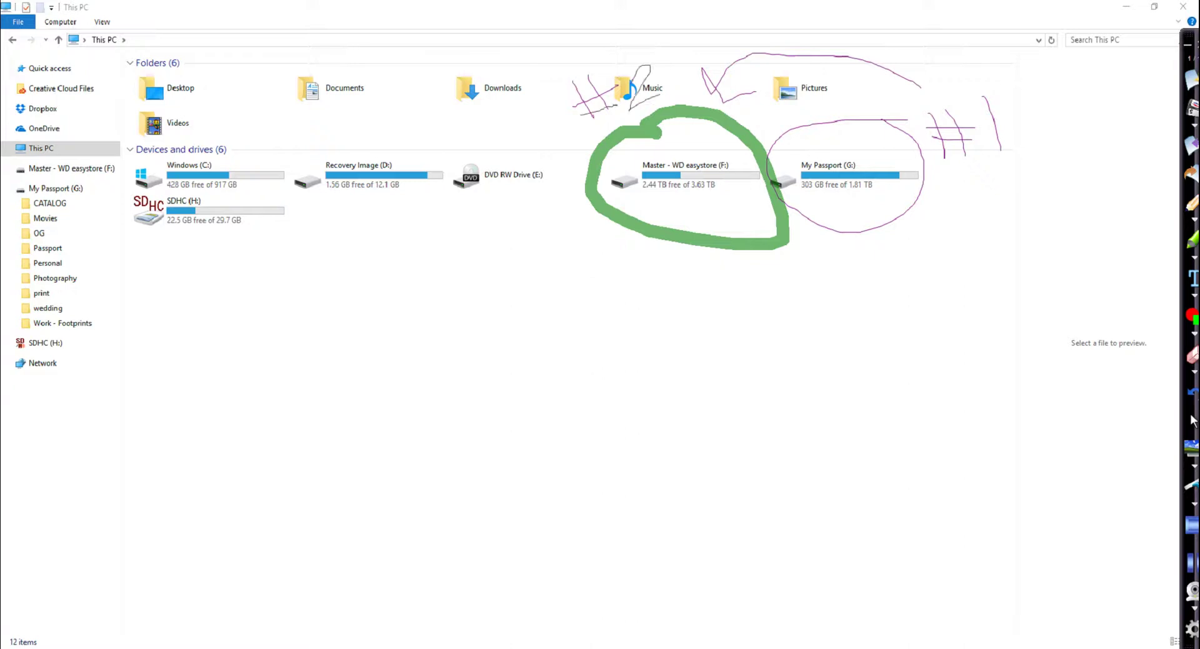
mouse_move(582, 155)
left_mouse_down()
mouse_move(556, 264)
mouse_move(568, 323)
left_mouse_up()
mouse_move(666, 307)
left_mouse_down()
mouse_move(606, 308)
mouse_move(621, 352)
mouse_move(706, 332)
mouse_move(687, 295)
mouse_move(644, 282)
left_mouse_up()
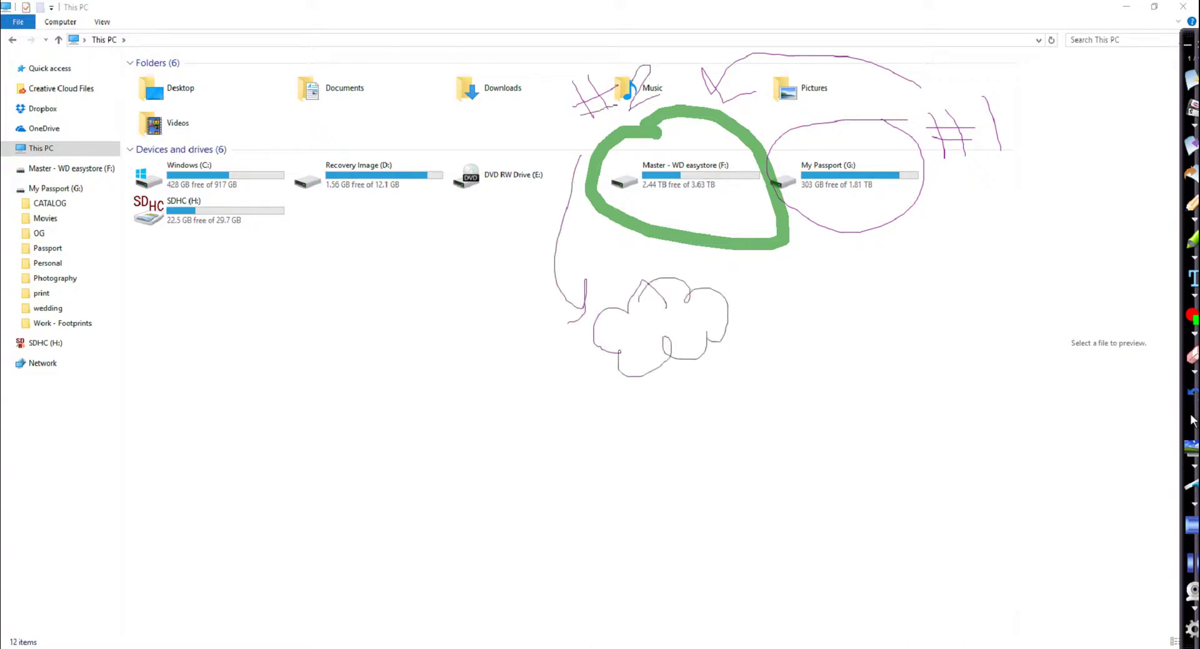
left_click_drag(769, 312, 773, 347)
mouse_move(777, 311)
left_mouse_down()
mouse_move(789, 353)
mouse_move(794, 331)
mouse_move(850, 316)
left_mouse_up()
mouse_move(849, 316)
left_mouse_down()
mouse_move(806, 338)
mouse_move(811, 354)
left_mouse_up()
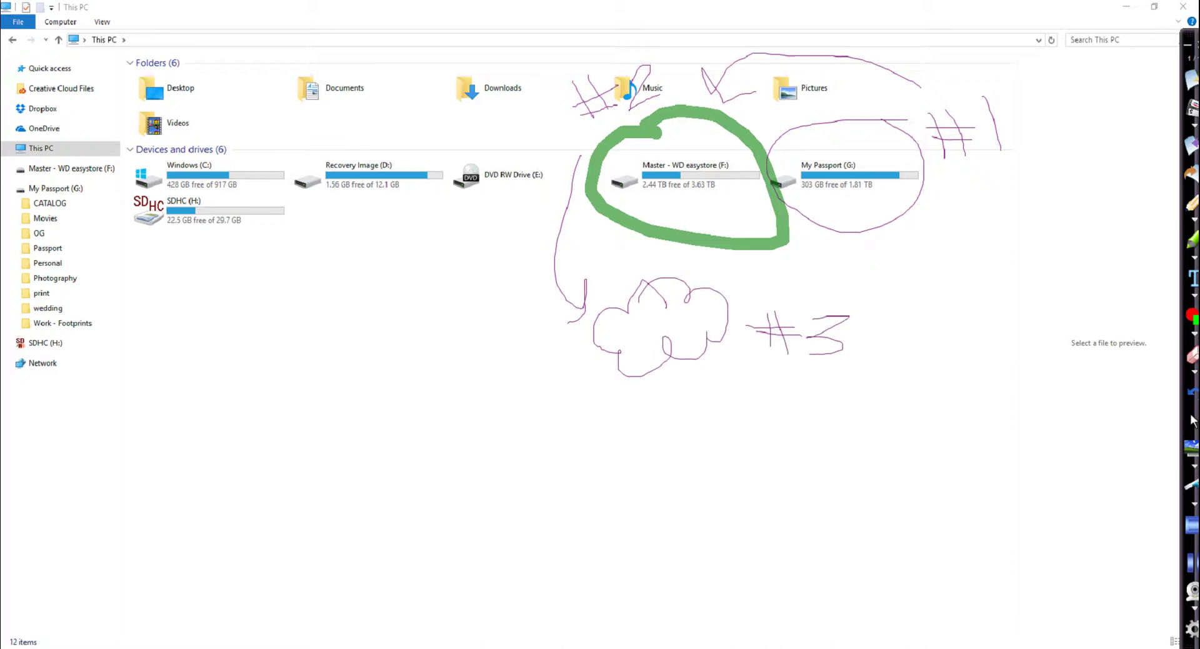
Sketch a small #4 box at right, then an arrow from the cloud to box #5
mouse_move(1099, 103)
left_mouse_down()
mouse_move(1122, 129)
mouse_move(1119, 100)
mouse_move(1137, 109)
mouse_move(1164, 89)
left_mouse_up()
mouse_move(799, 389)
left_mouse_down()
mouse_move(832, 464)
mouse_move(851, 464)
left_mouse_up()
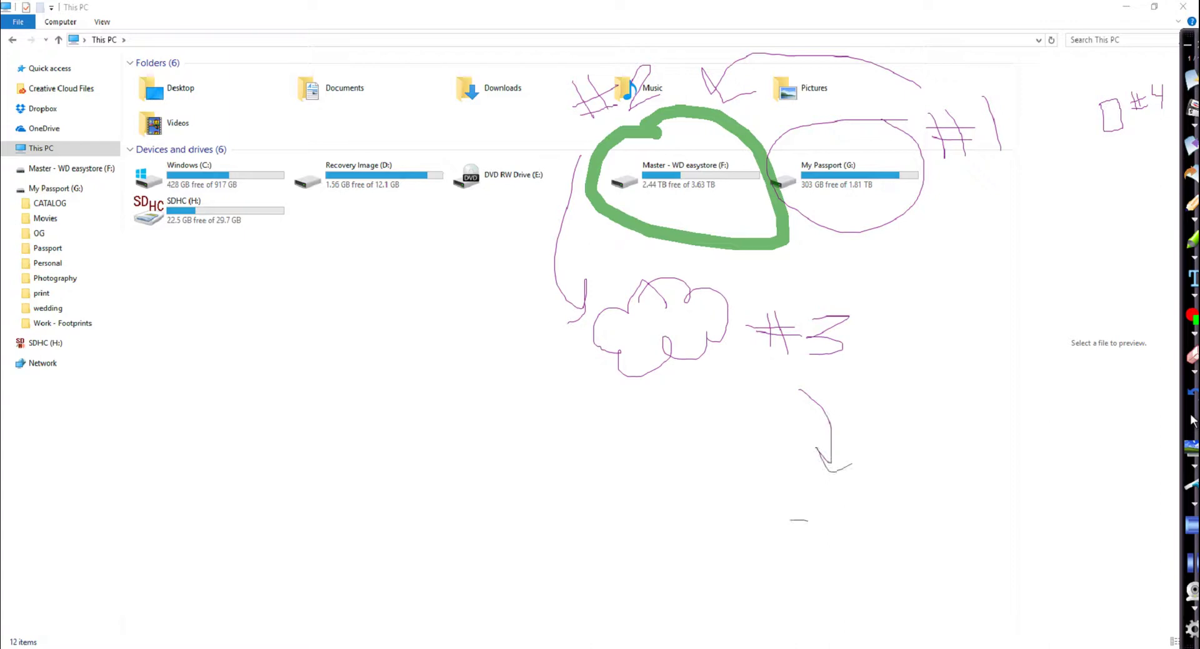
mouse_move(808, 519)
left_mouse_down()
mouse_move(929, 605)
mouse_move(799, 610)
mouse_move(794, 526)
left_mouse_up()
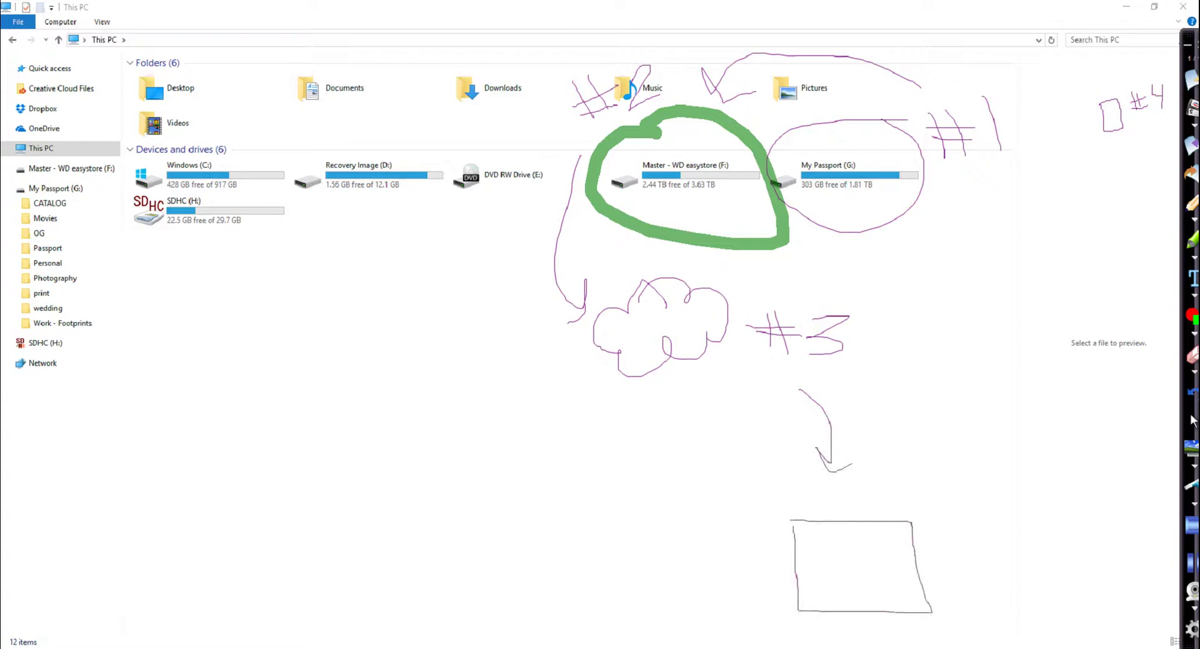
left_click_drag(964, 524, 964, 556)
mouse_move(973, 517)
left_mouse_down()
mouse_move(971, 563)
mouse_move(991, 534)
mouse_move(969, 550)
mouse_move(1030, 547)
mouse_move(998, 568)
mouse_move(1058, 512)
left_mouse_up()
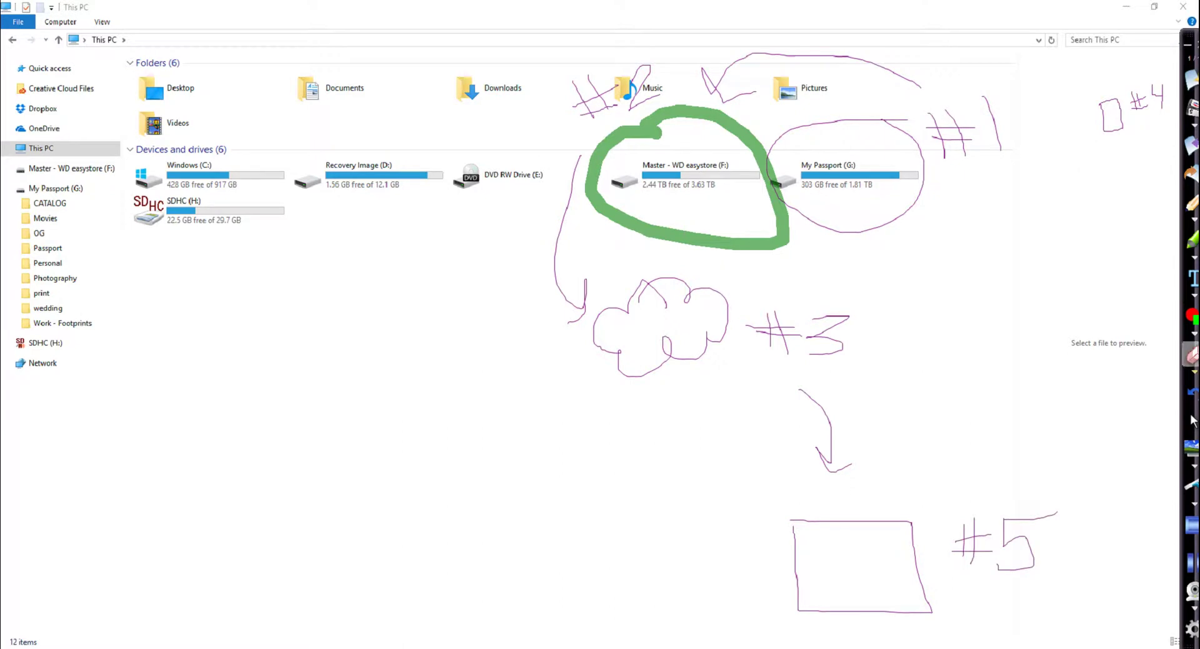
In blue, cross out G:, circle F:, the cloud and box #5, then wipe all annotations
left_click(1194, 333)
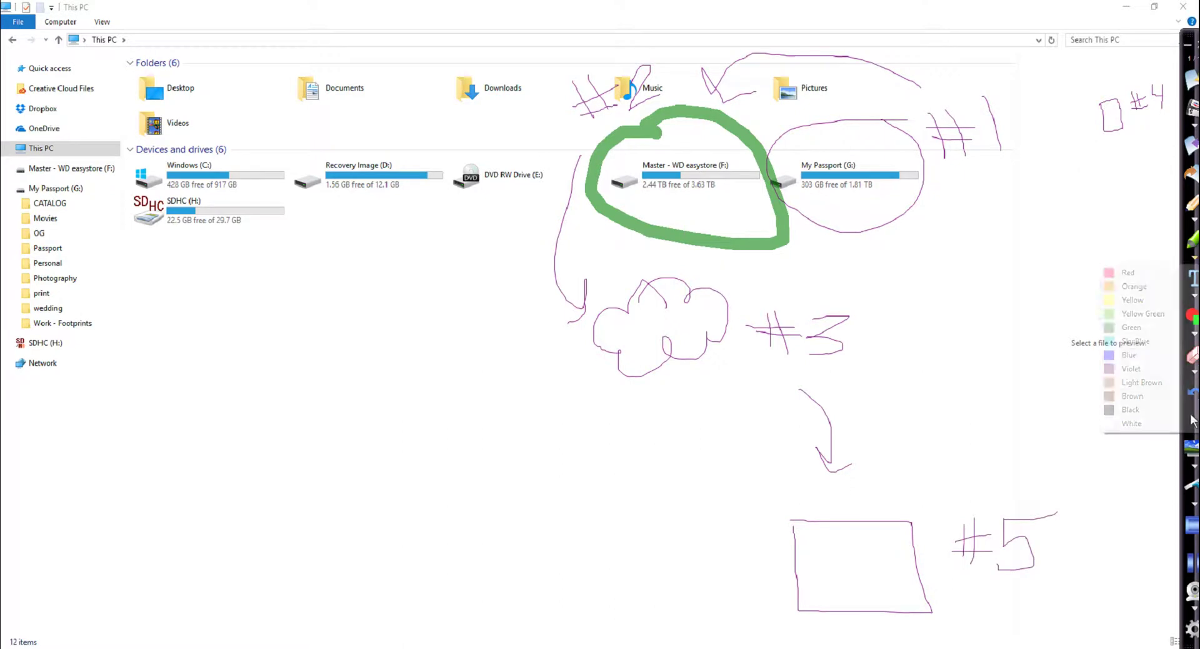
left_click(1151, 355)
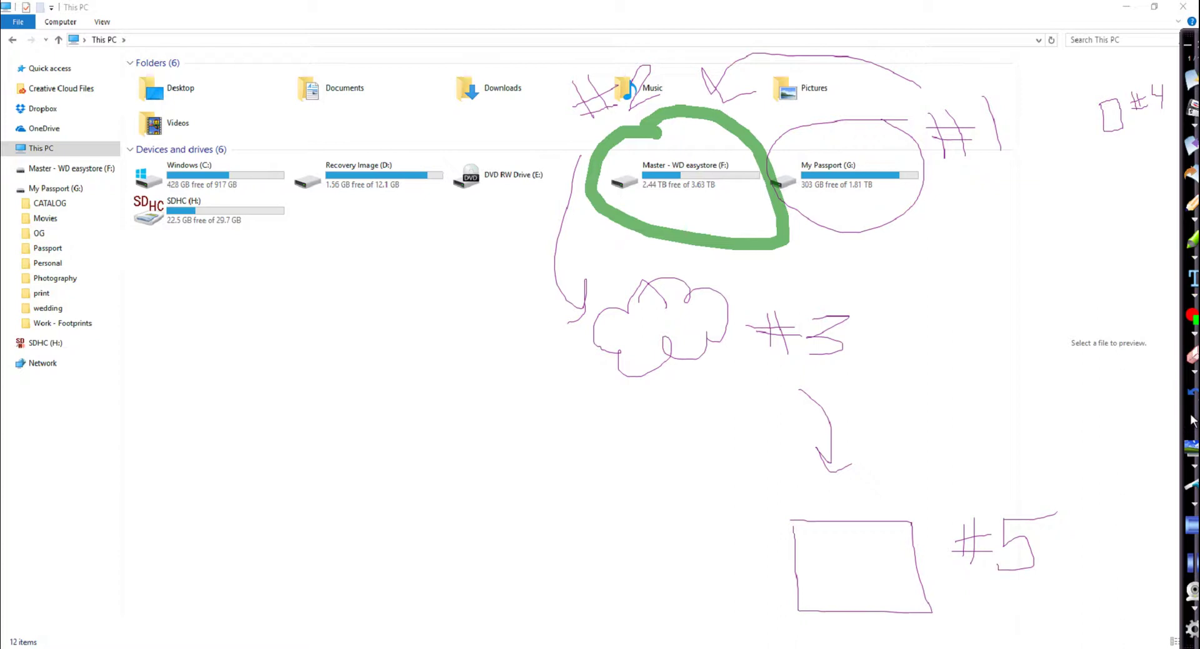
mouse_move(828, 145)
left_mouse_down()
mouse_move(876, 190)
mouse_move(808, 223)
left_mouse_up()
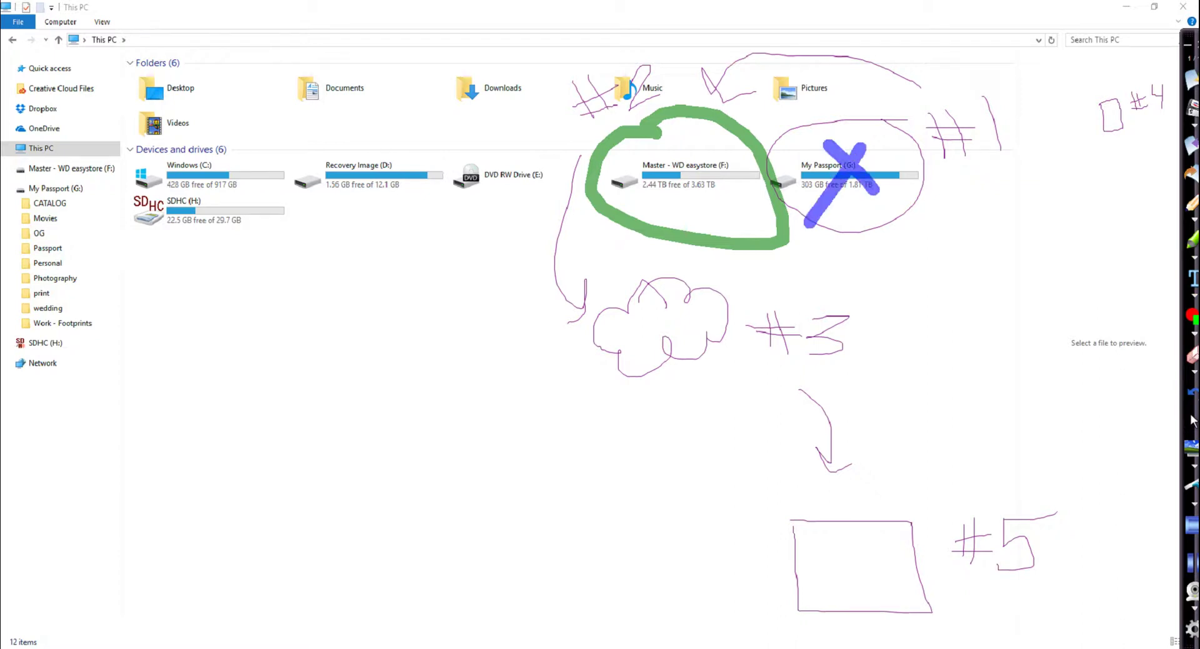
mouse_move(694, 118)
left_mouse_down()
mouse_move(733, 232)
mouse_move(650, 119)
left_mouse_up()
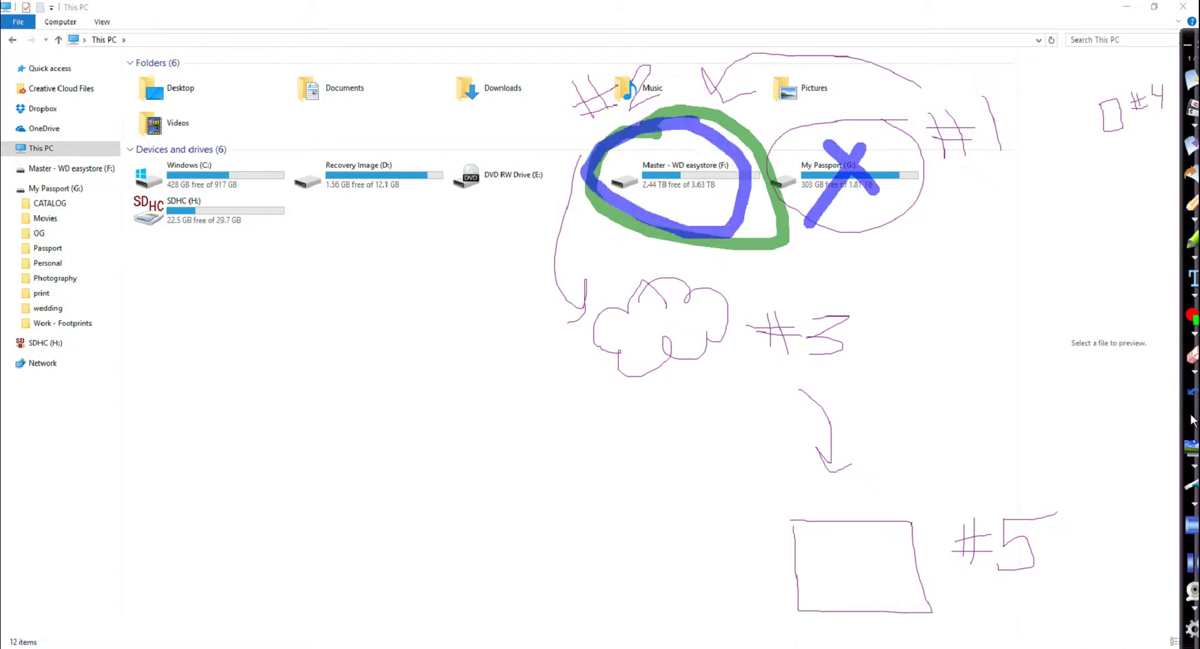
mouse_move(625, 250)
left_mouse_down()
mouse_move(661, 399)
mouse_move(749, 365)
mouse_move(645, 255)
mouse_move(591, 269)
left_mouse_up()
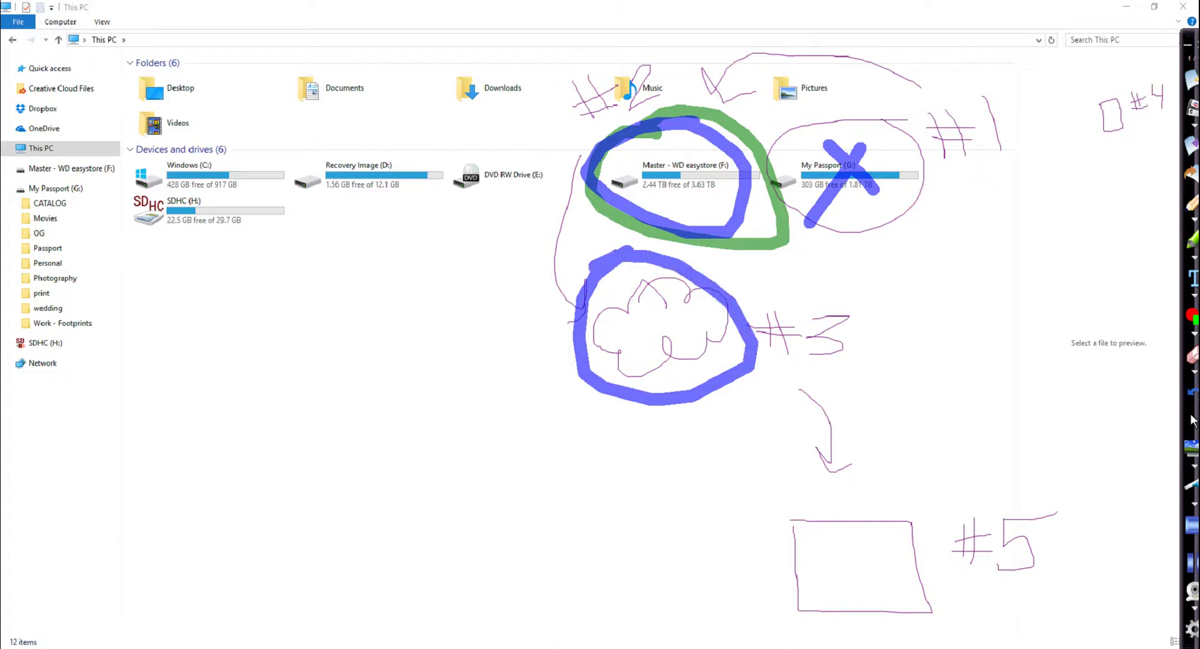
mouse_move(806, 476)
left_mouse_down()
mouse_move(761, 526)
mouse_move(861, 632)
mouse_move(931, 554)
mouse_move(834, 485)
mouse_move(764, 486)
left_mouse_up()
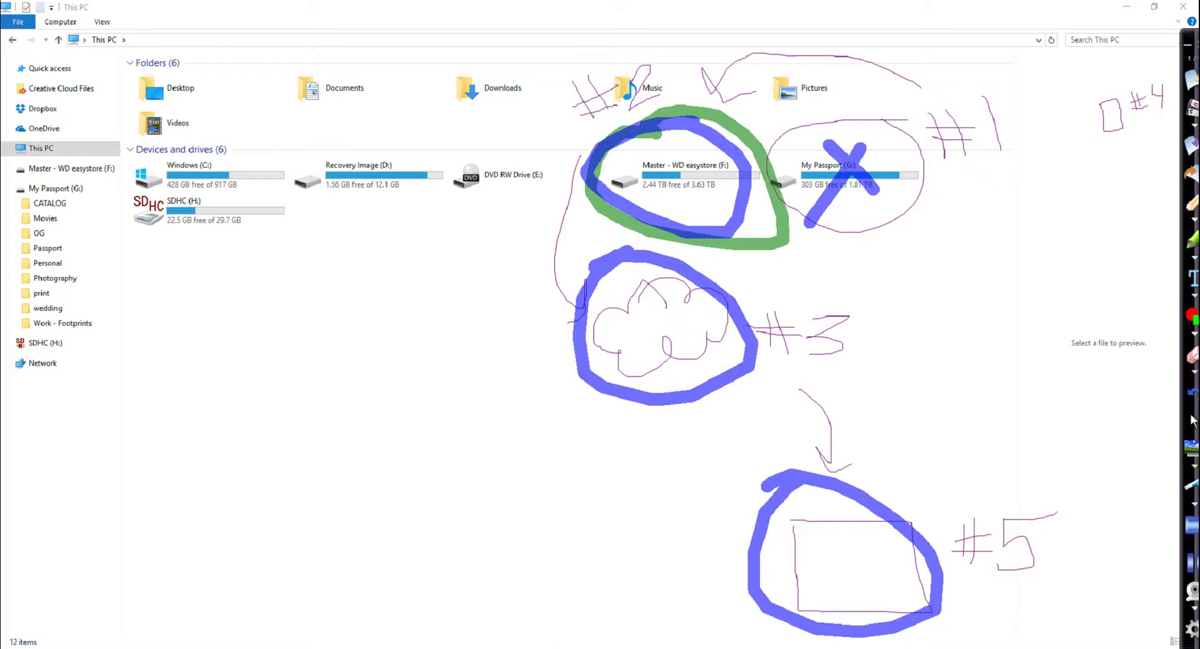
left_click(1192, 484)
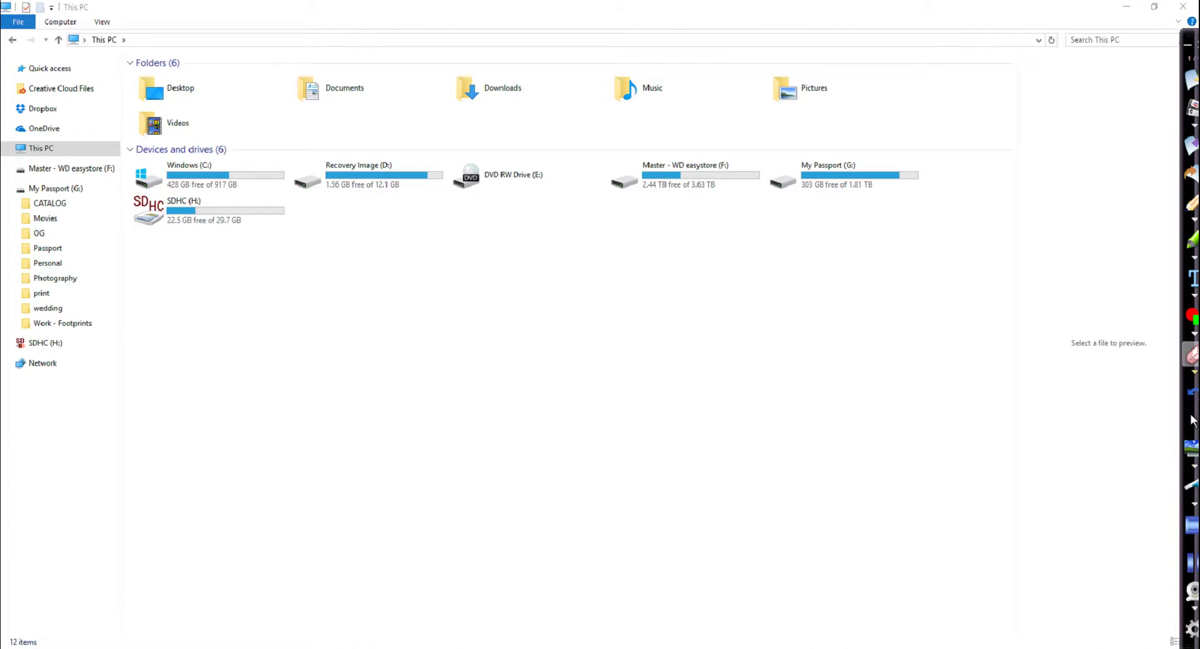
Create a folder named after the client in GOLDEN PINE PHOTO\Sessions\2017 on My Passport
left_click(1192, 420)
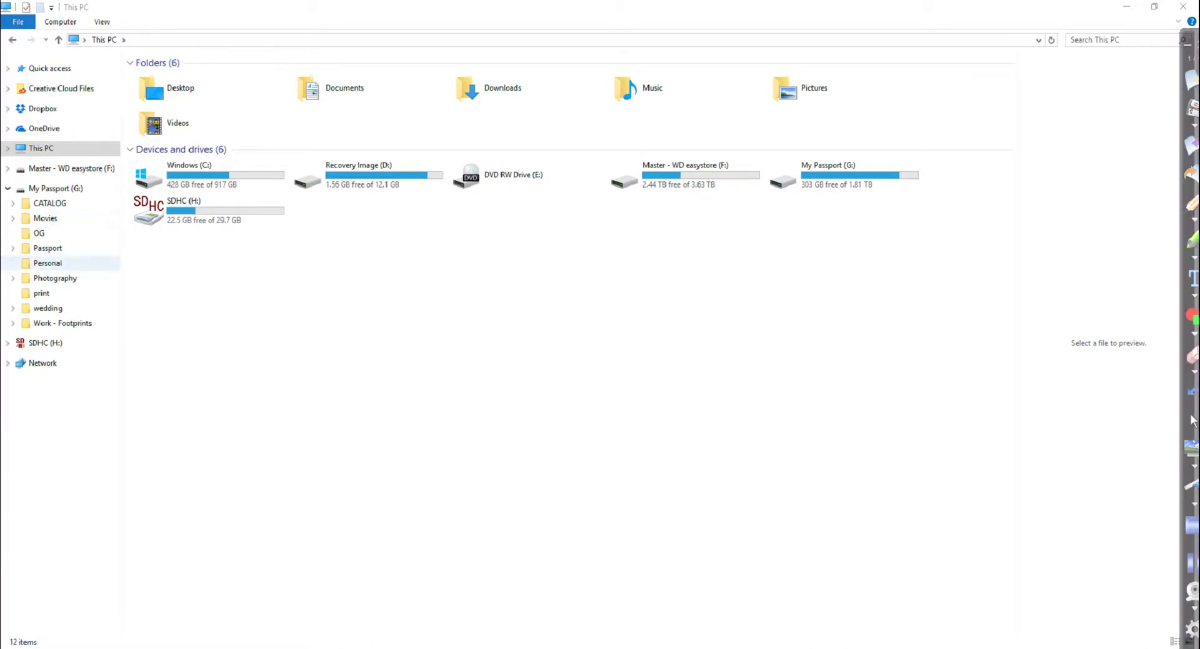
left_click(55, 278)
double_click(182, 78)
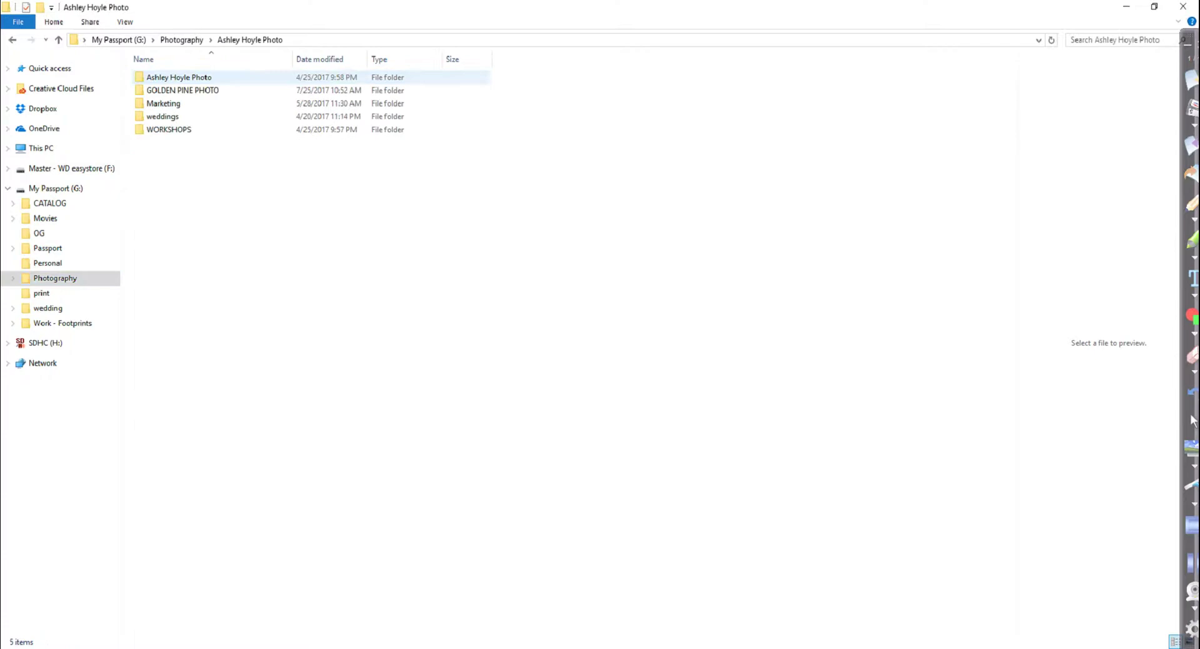
left_click(183, 90)
double_click(183, 90)
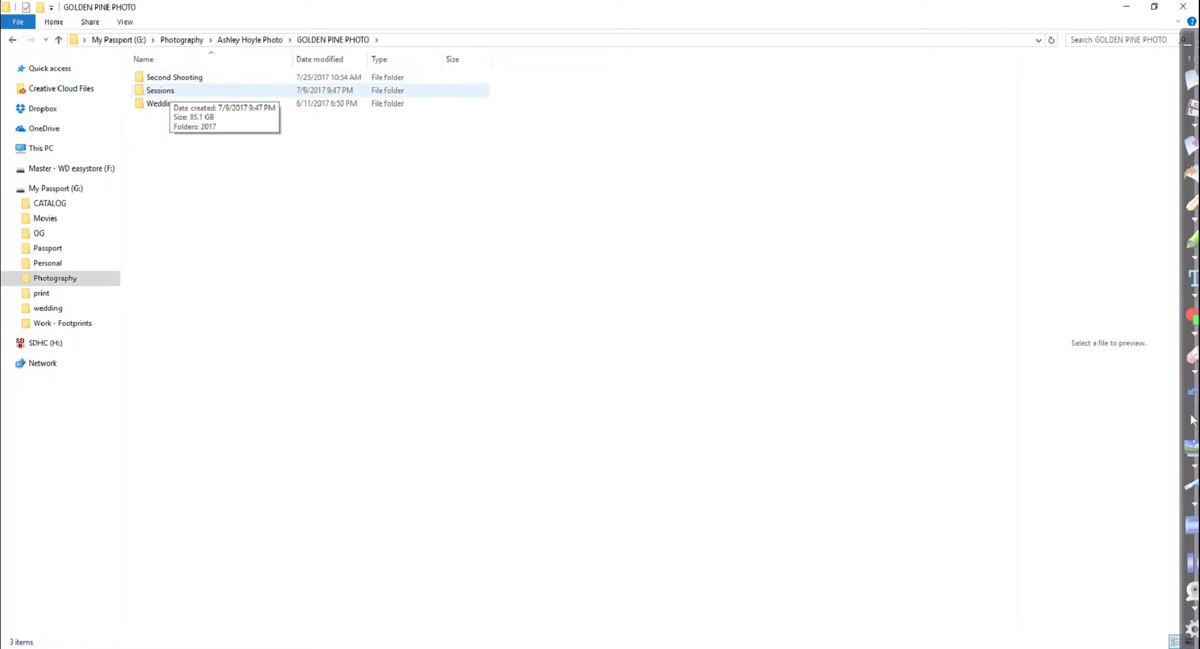
double_click(183, 90)
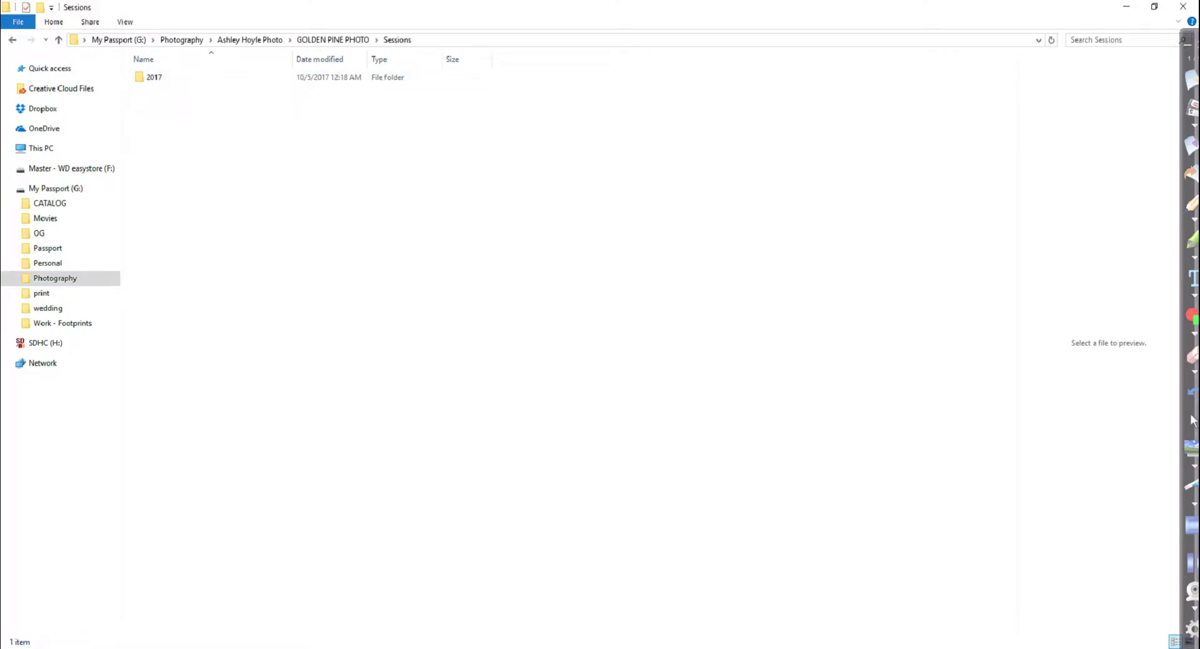
left_click(154, 76)
key("Return")
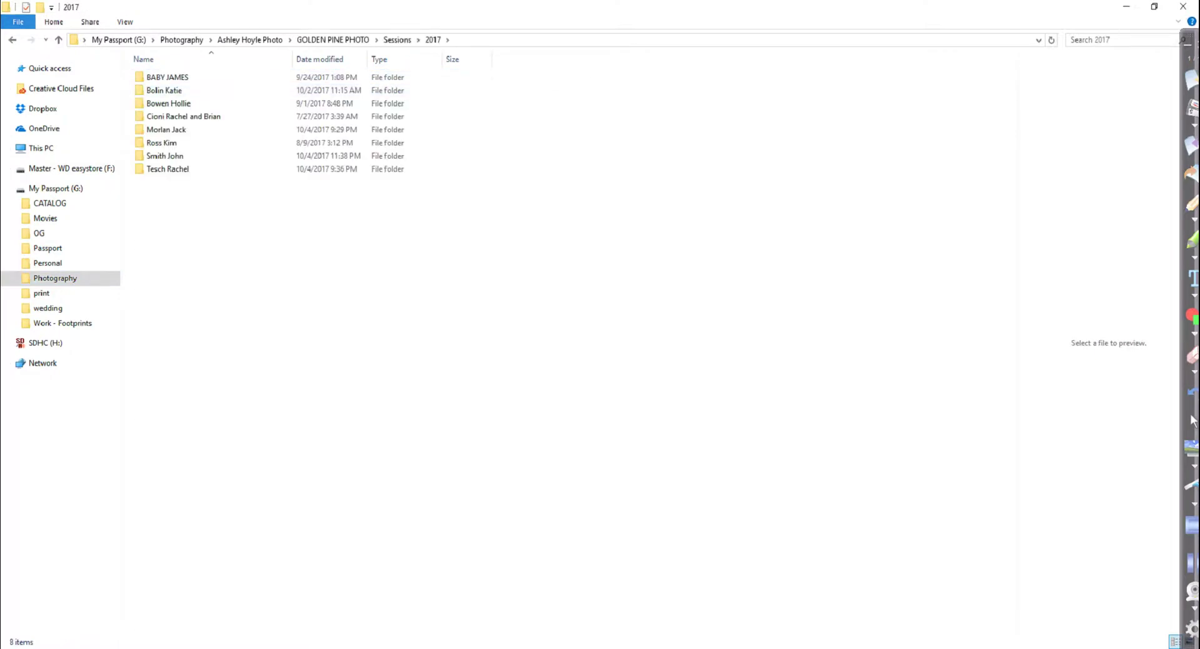
key("ctrl+shift+n")
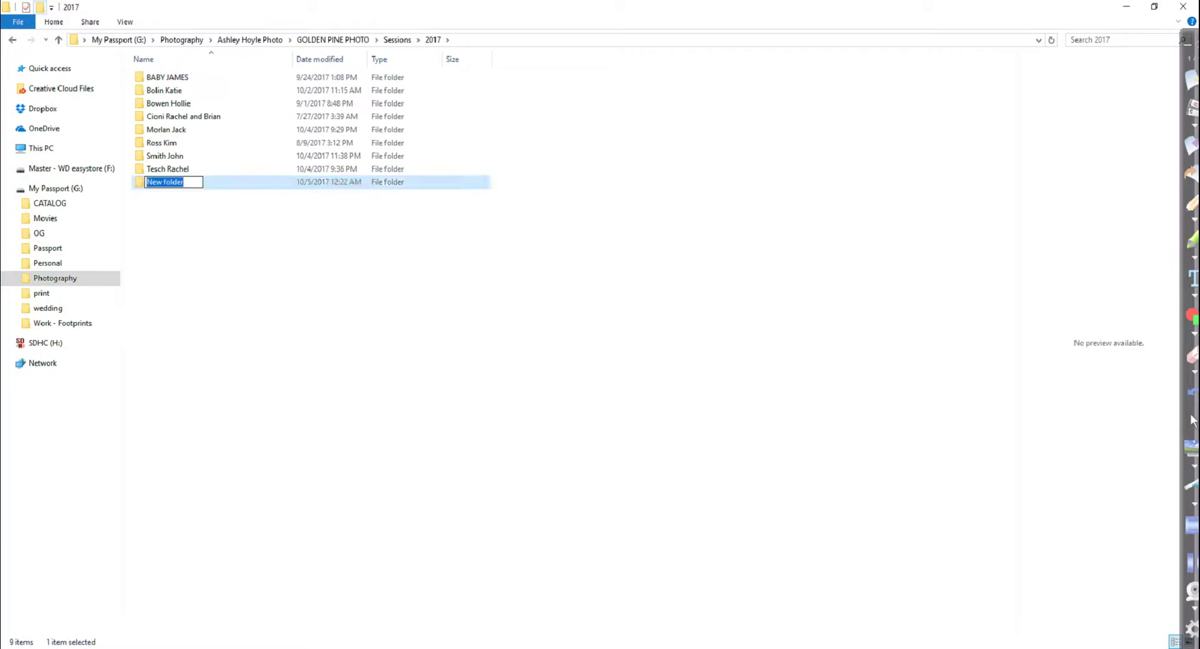
key("Return")
key("Return")
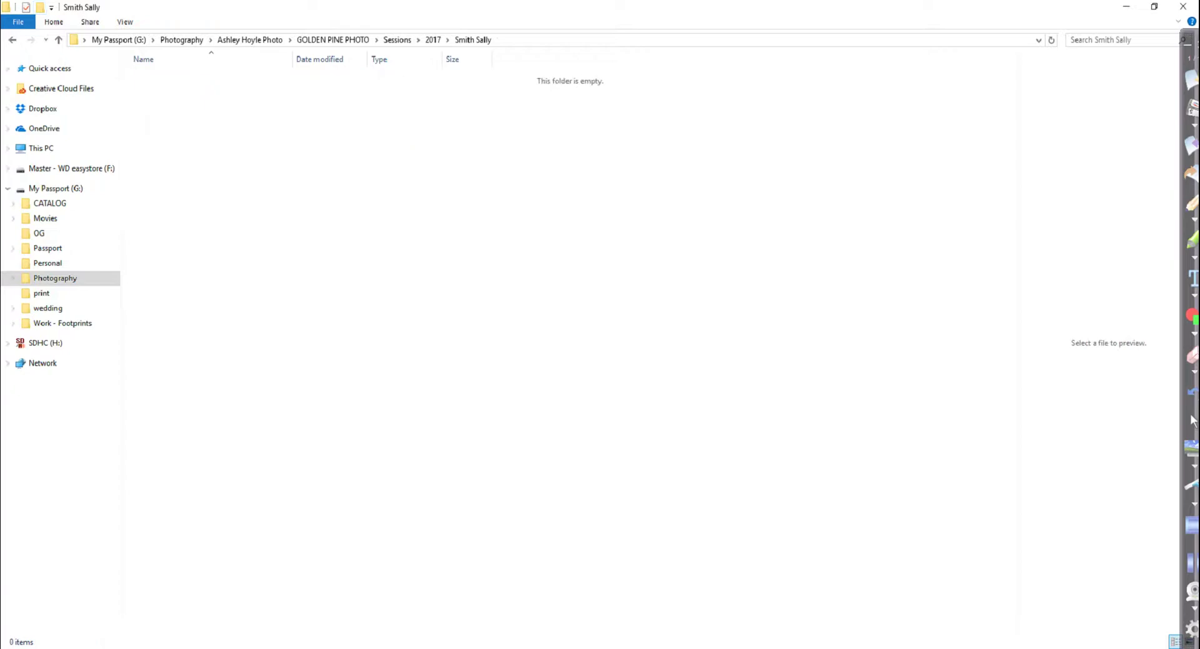
Create an IMPORT subfolder containing CARD 1 and CARD 2 folders
key("ctrl+shift+n")
type("IMPORT")
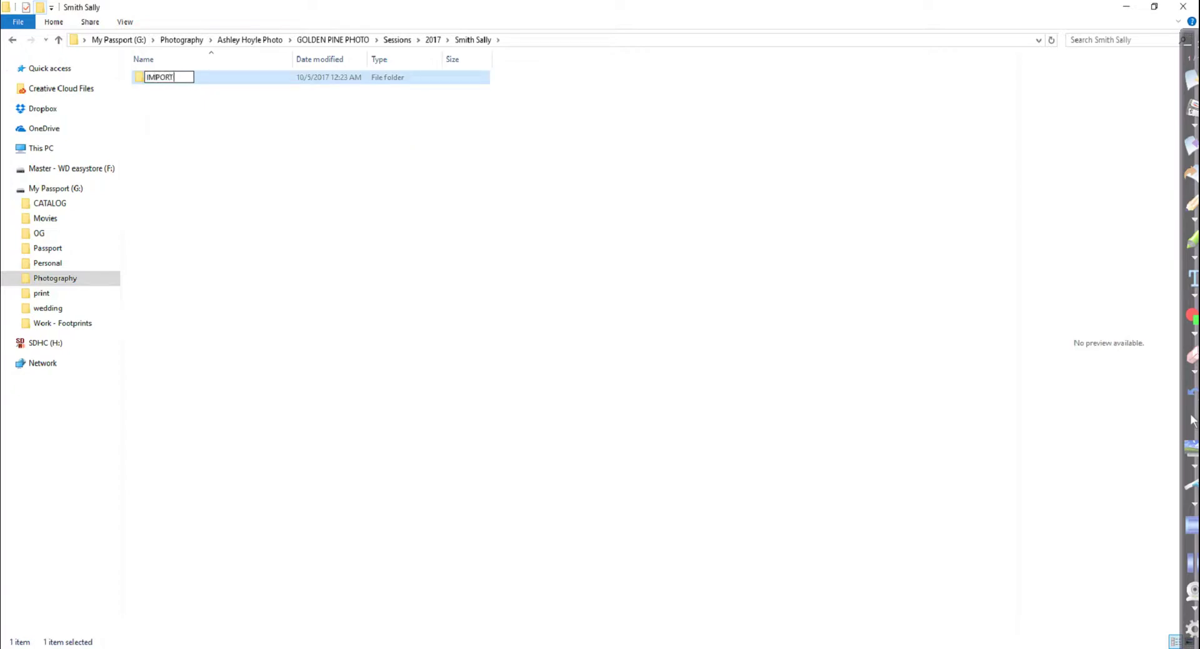
key("Return")
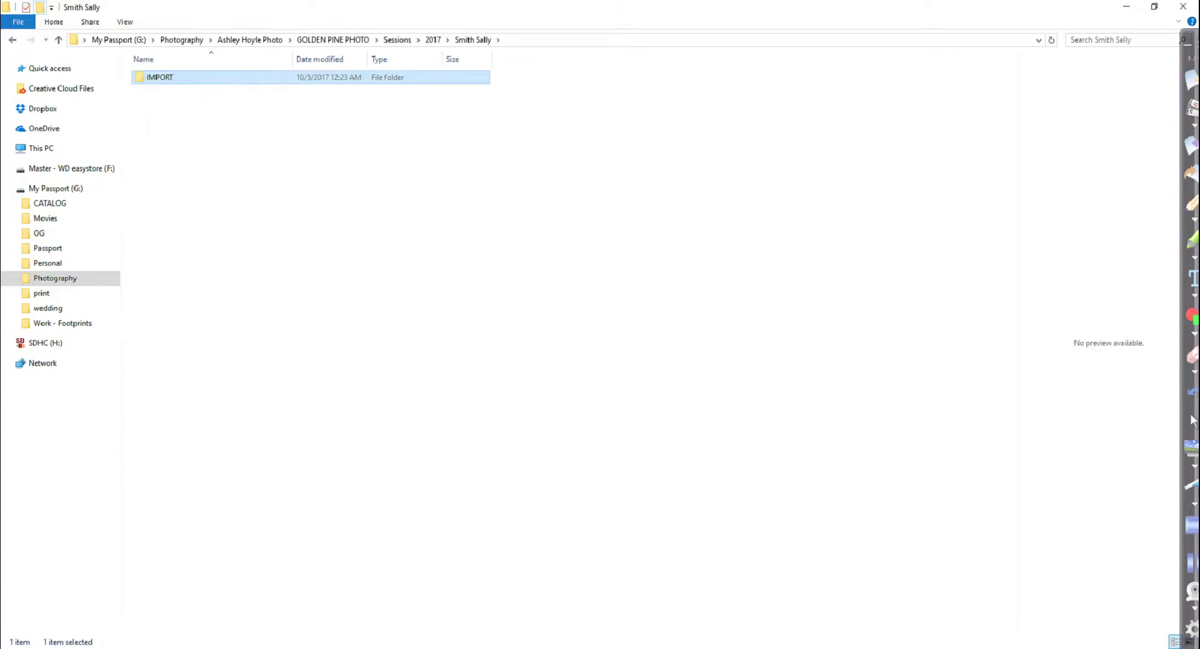
key("Return")
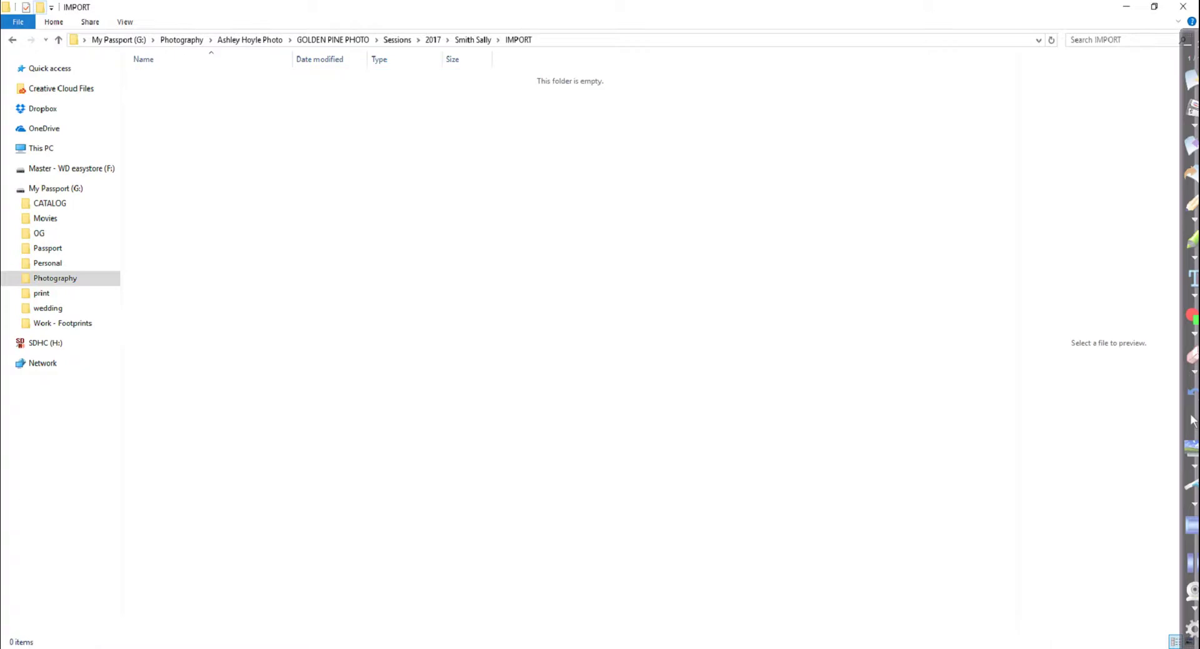
key("ctrl+shift+n")
type("CARD")
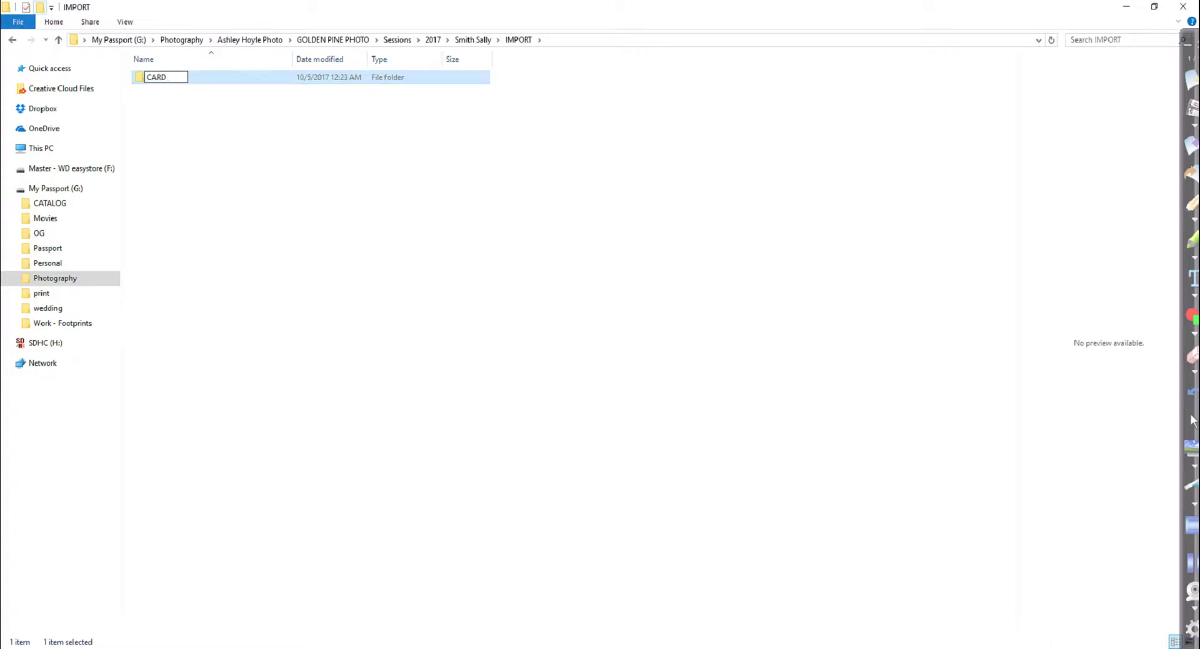
type(" 1")
key("Return")
key("ctrl+shift+n")
type("CA")
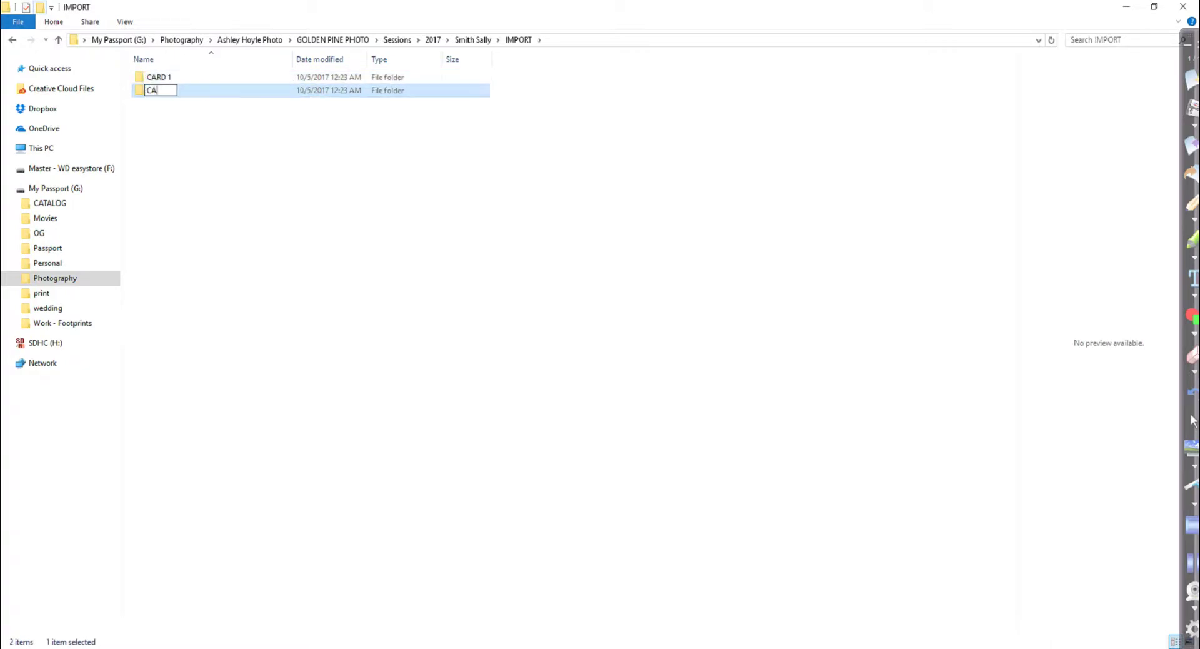
type("RD 2")
key("Return")
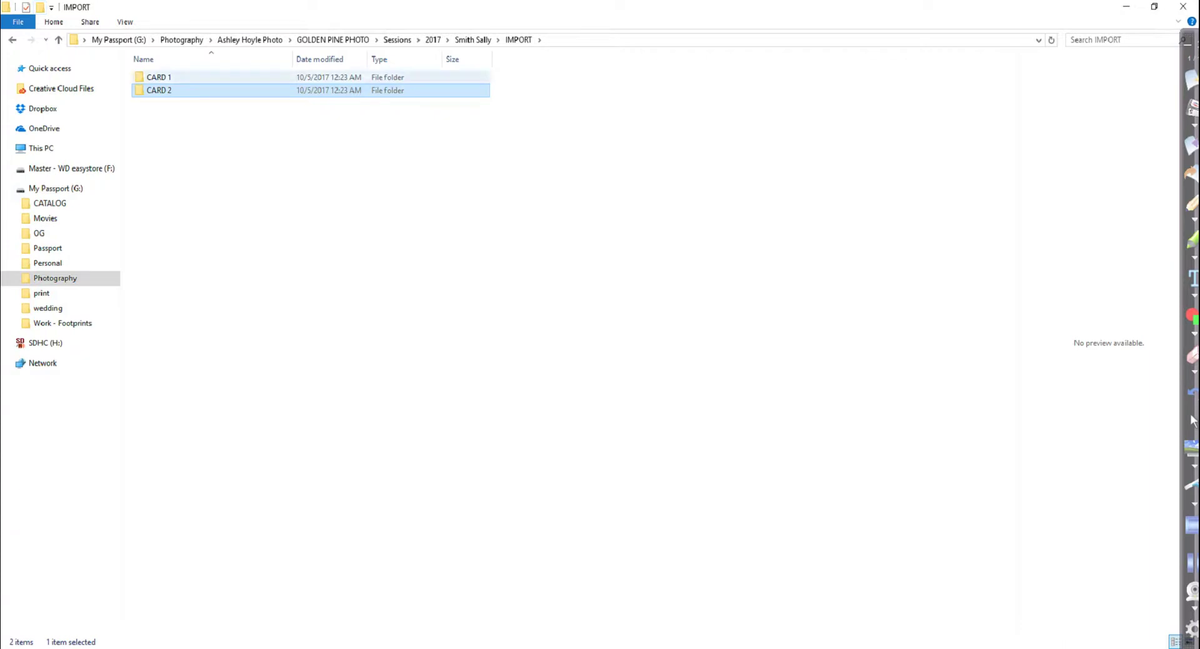
Place CARD 1 beside the card's 100CANON folder and copy IMG_3512–IMG_3523 into it
double_click(159, 77)
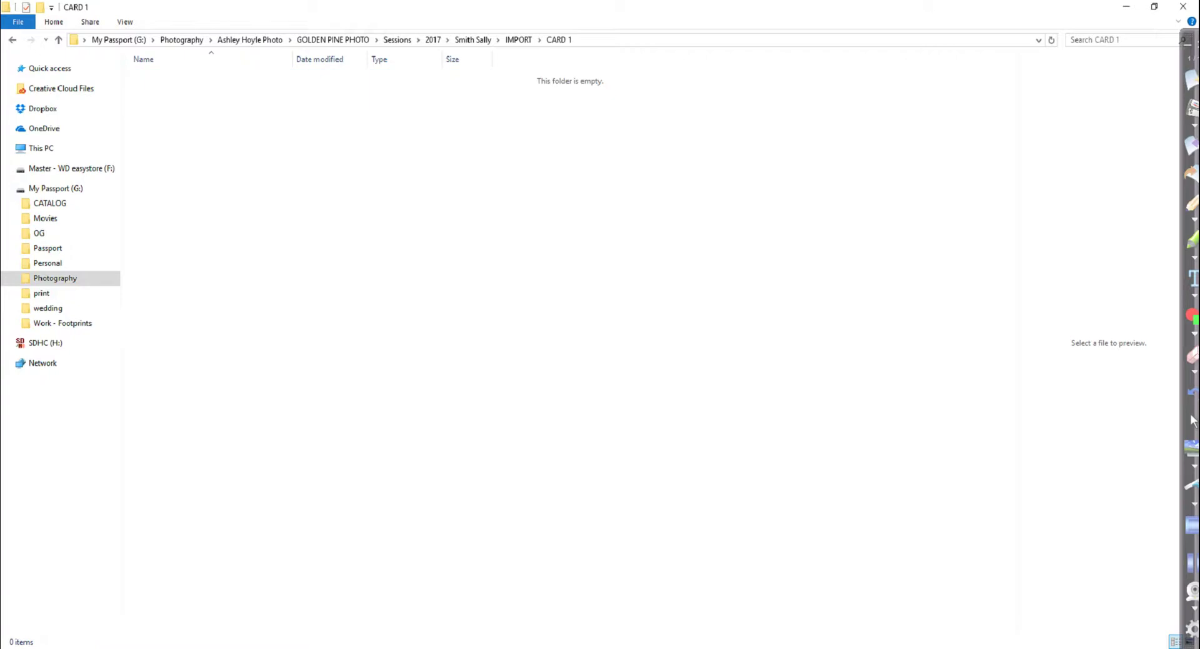
mouse_move(335, 648)
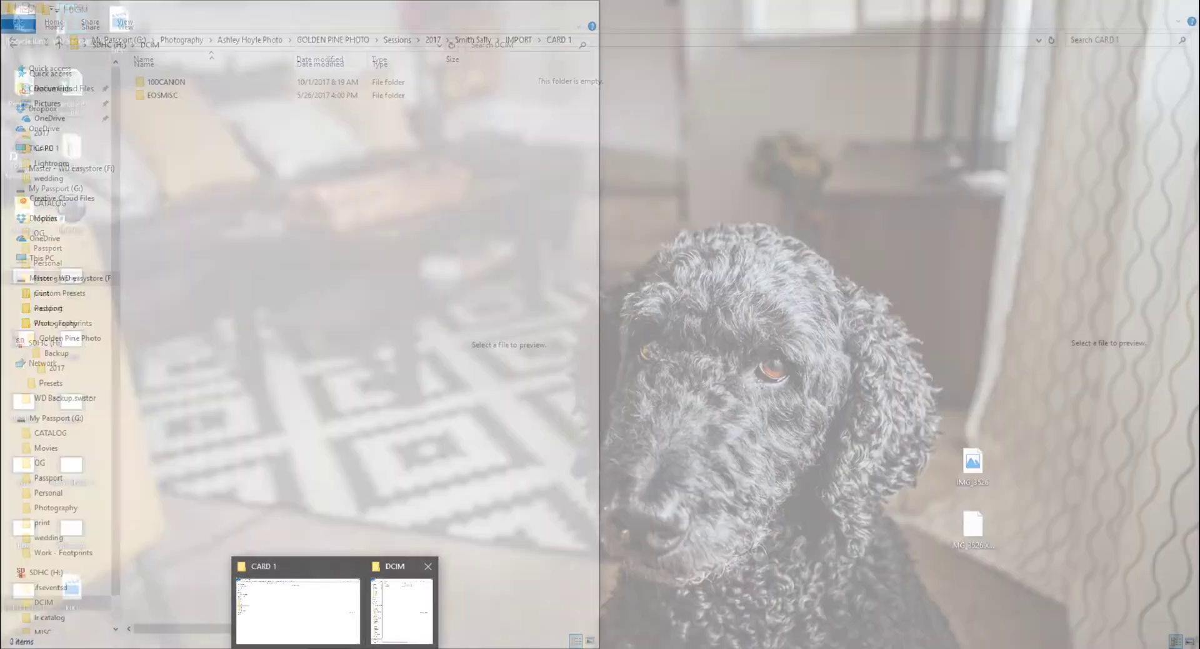
left_click(401, 610)
left_click_drag(619, 8, 1191, 103)
left_click(167, 81)
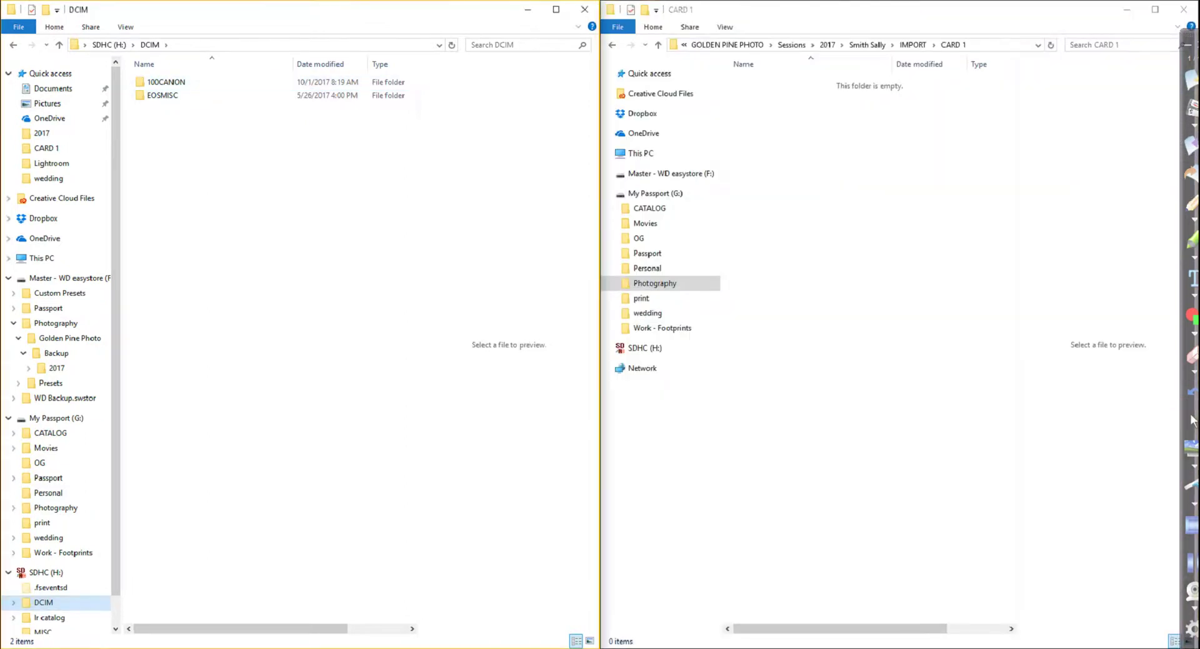
double_click(231, 82)
left_click(164, 93)
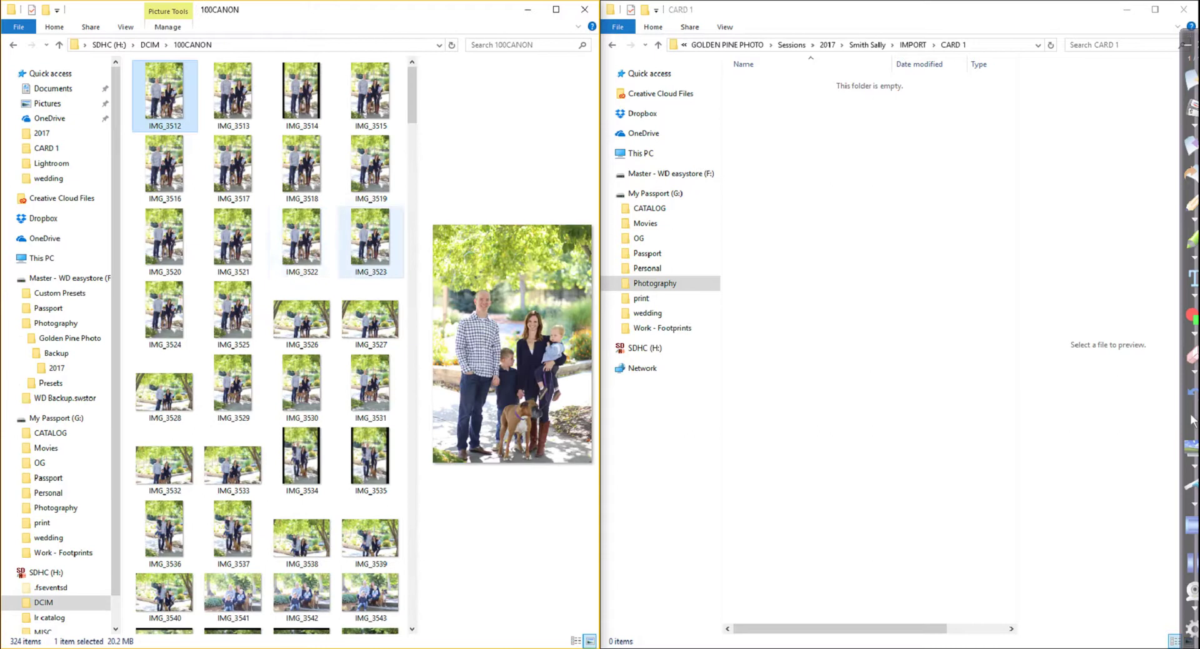
left_click(370, 237, "shift")
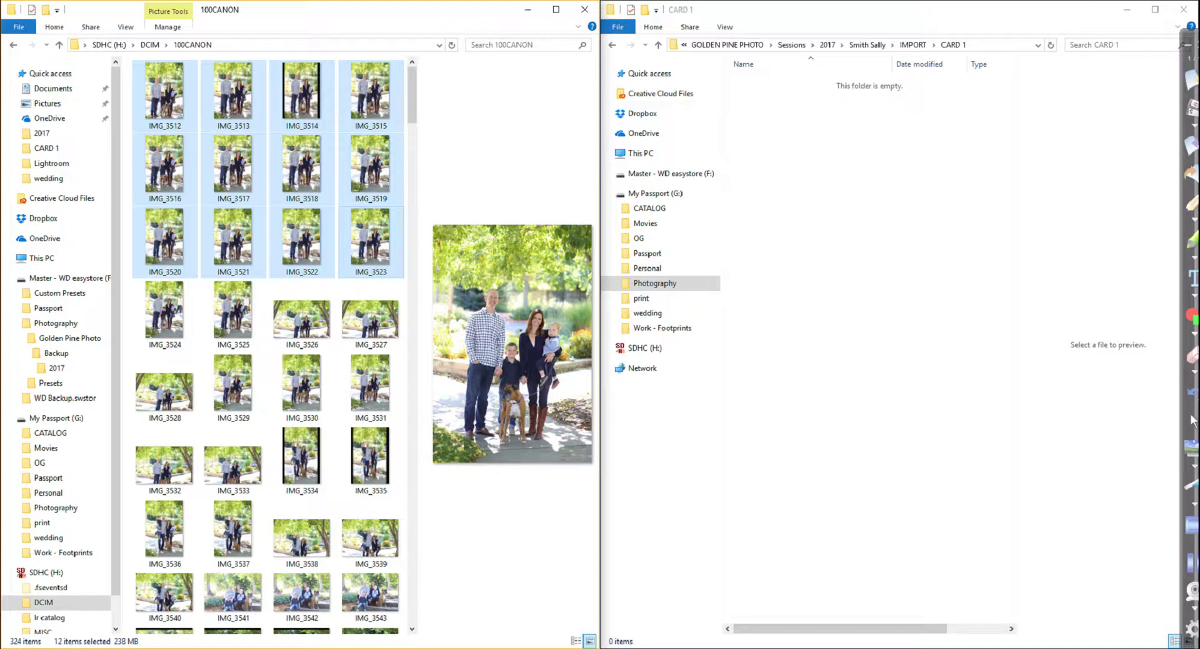
left_click_drag(370, 238, 841, 460)
left_click_drag(841, 450, 841, 450)
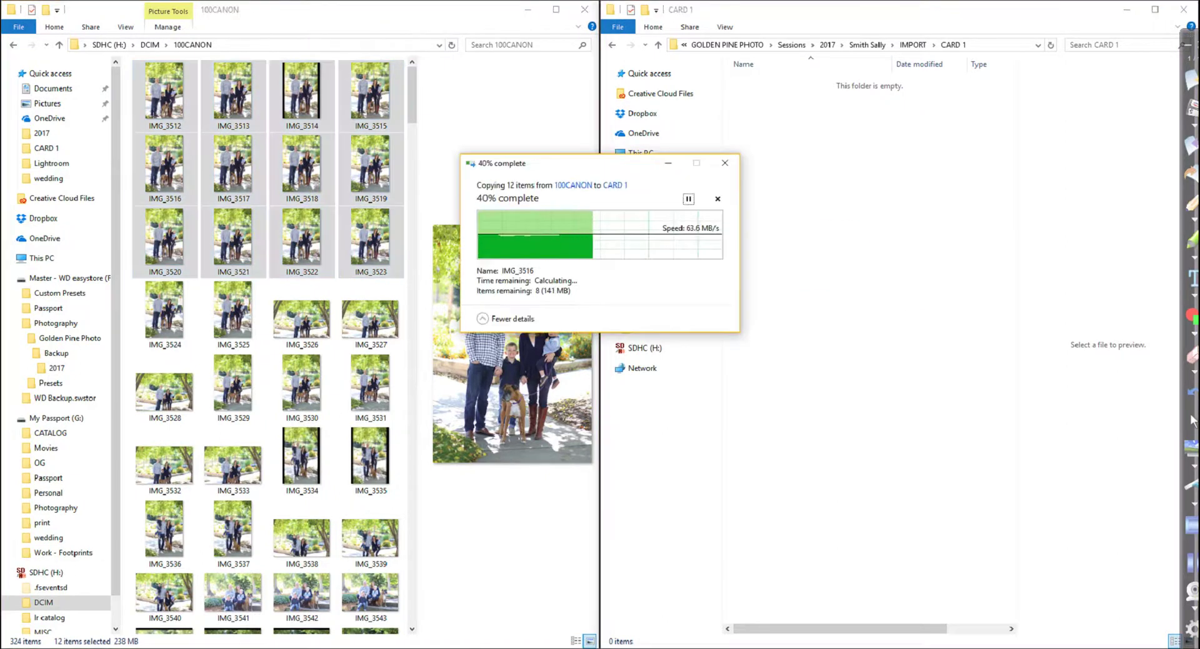
Copy the 20 photos IMG_3584–IMG_3603 into the CARD 2 folder
left_click(913, 44)
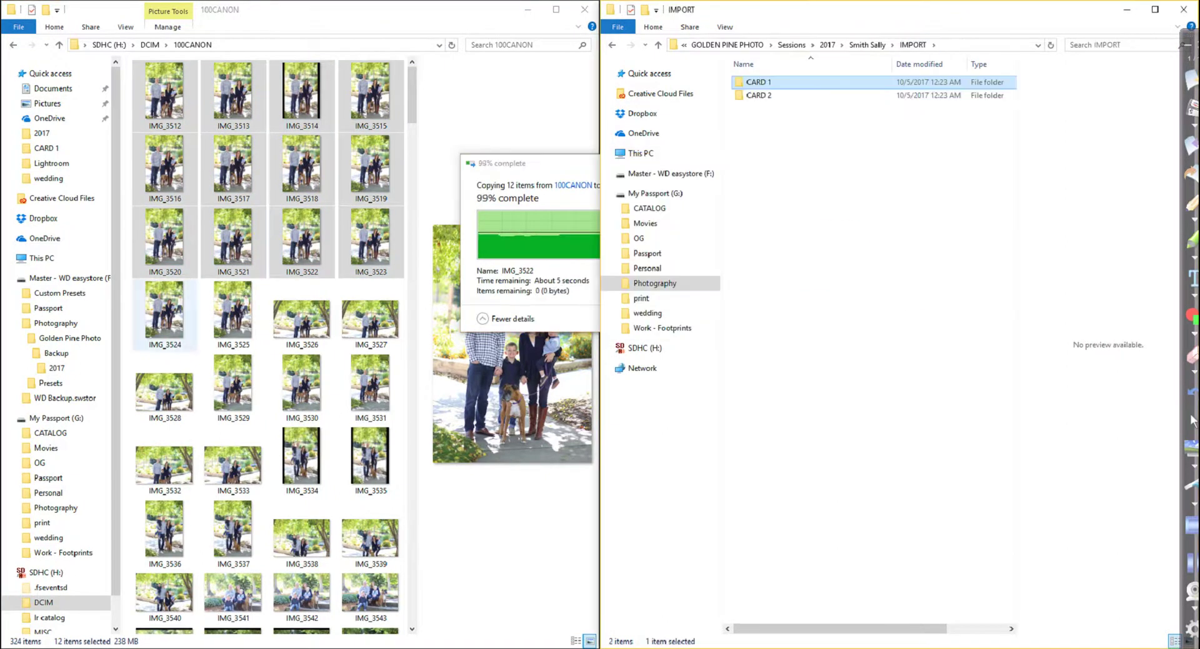
scroll(300, 375, "down", 10)
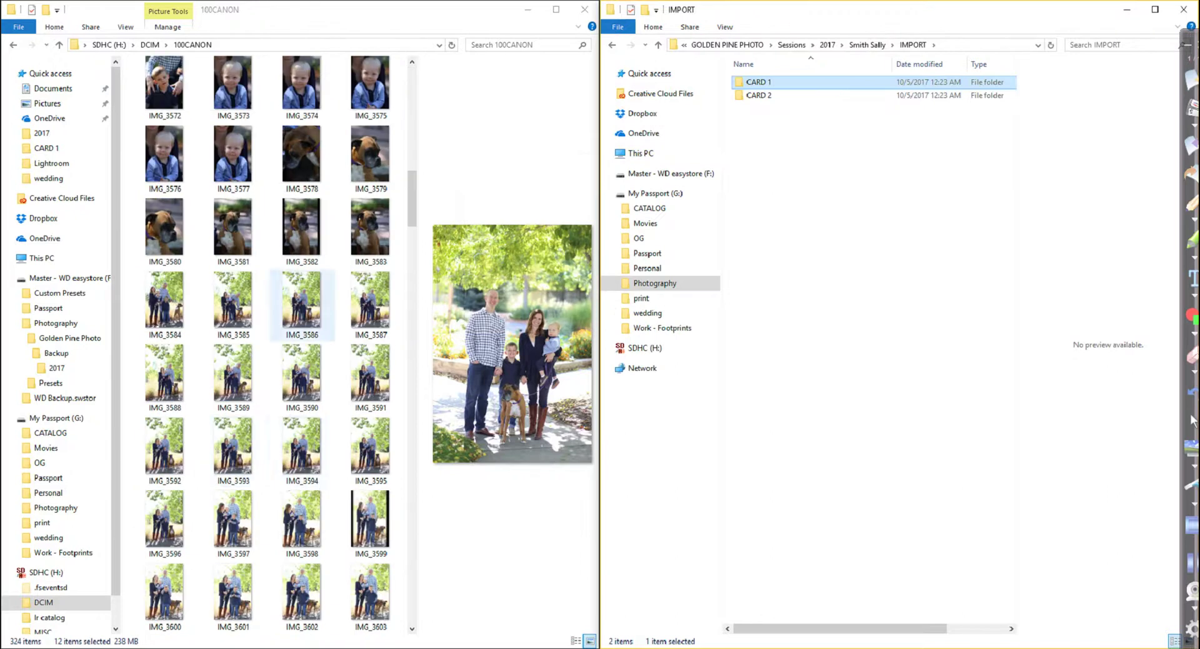
left_click(165, 306)
left_click(370, 590, "shift")
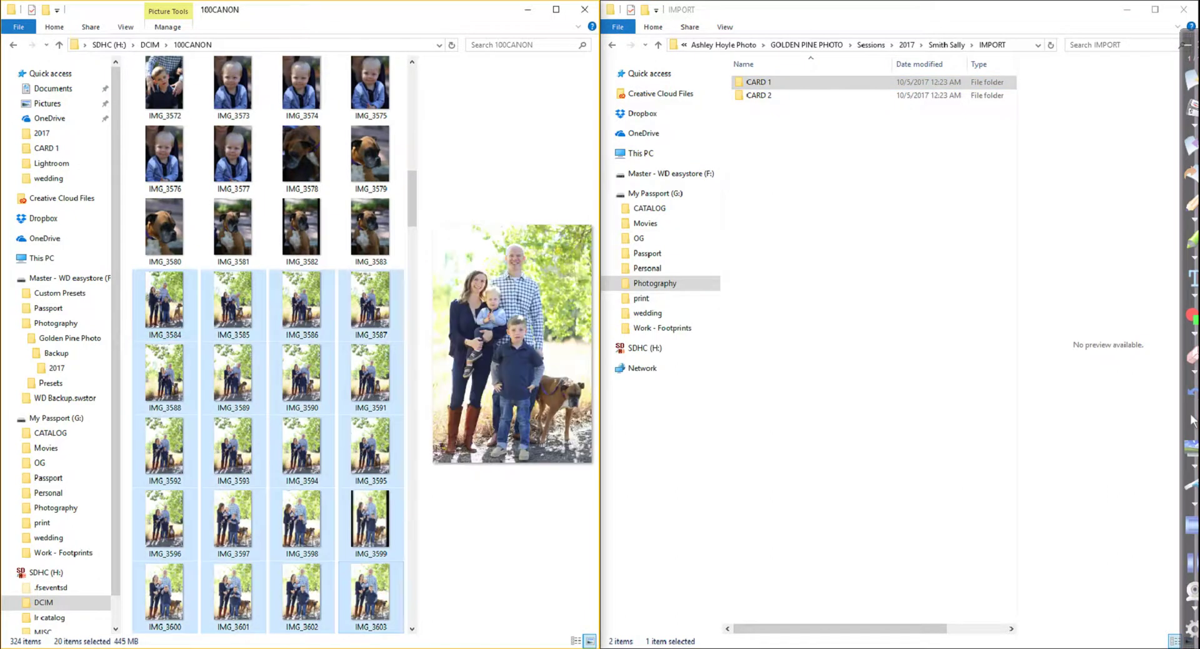
double_click(758, 95)
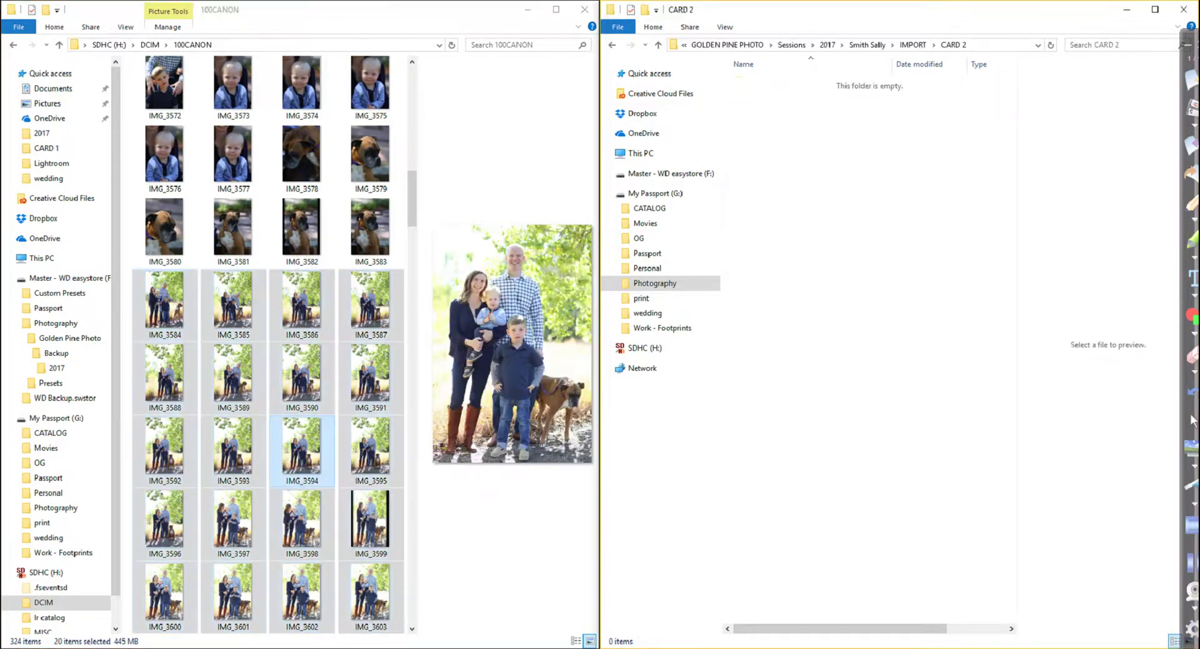
left_click_drag(325, 450, 894, 332)
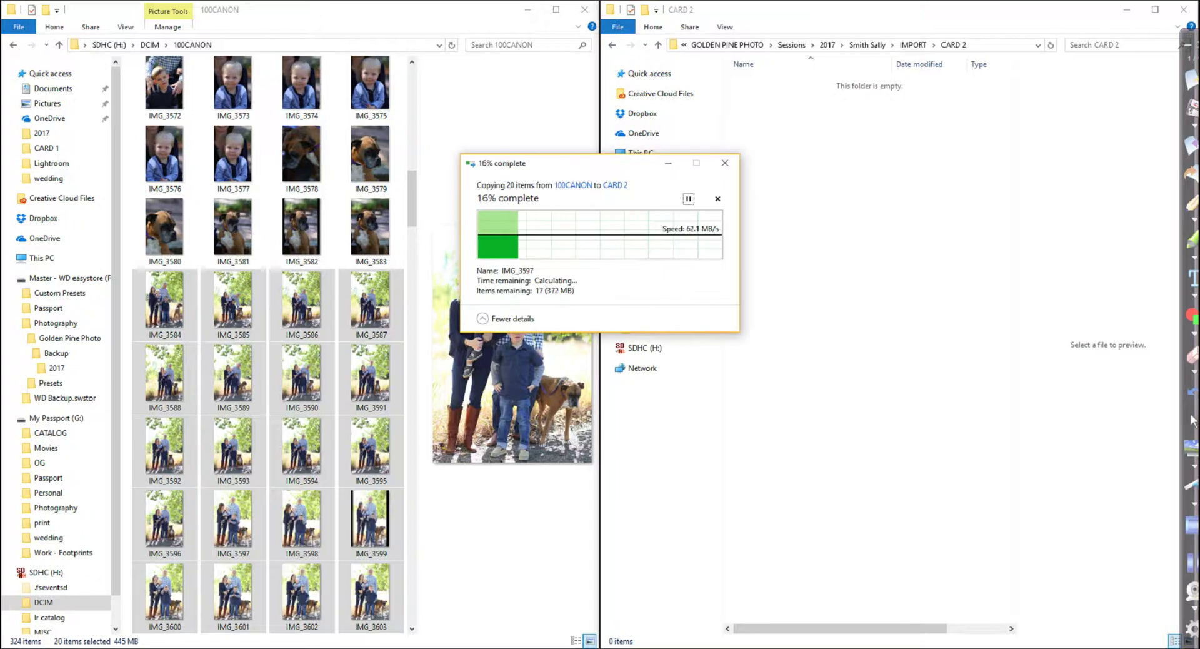
Check the copied photos in CARD 1, then go to easystore's Backup folder
left_click(913, 45)
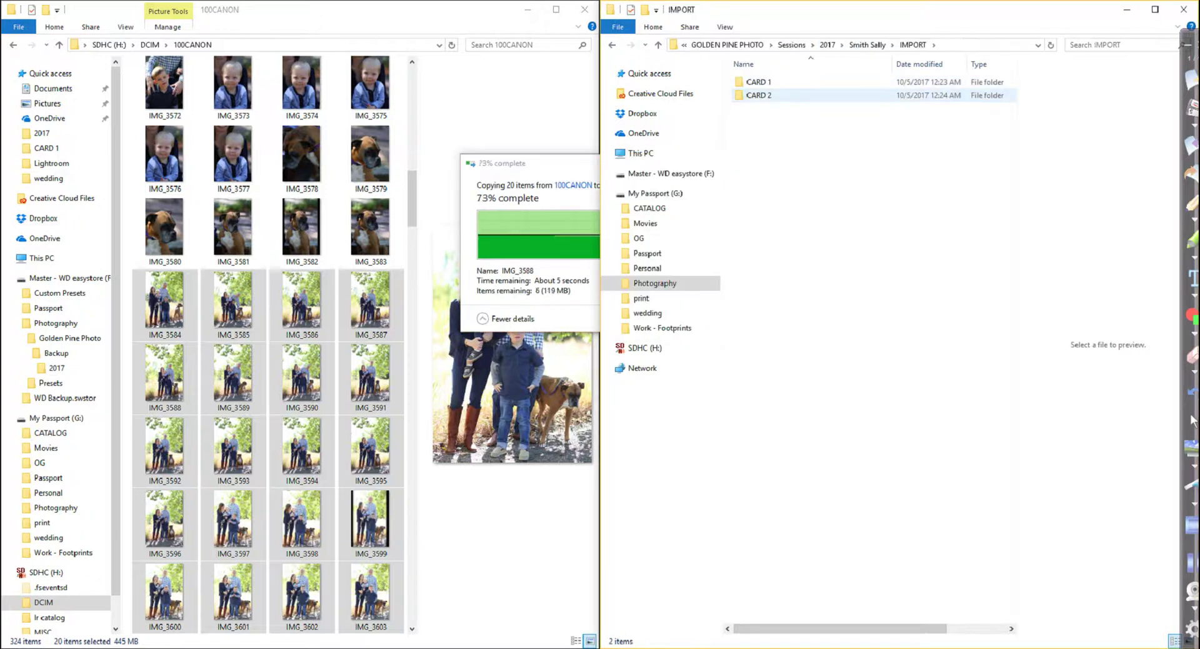
double_click(759, 82)
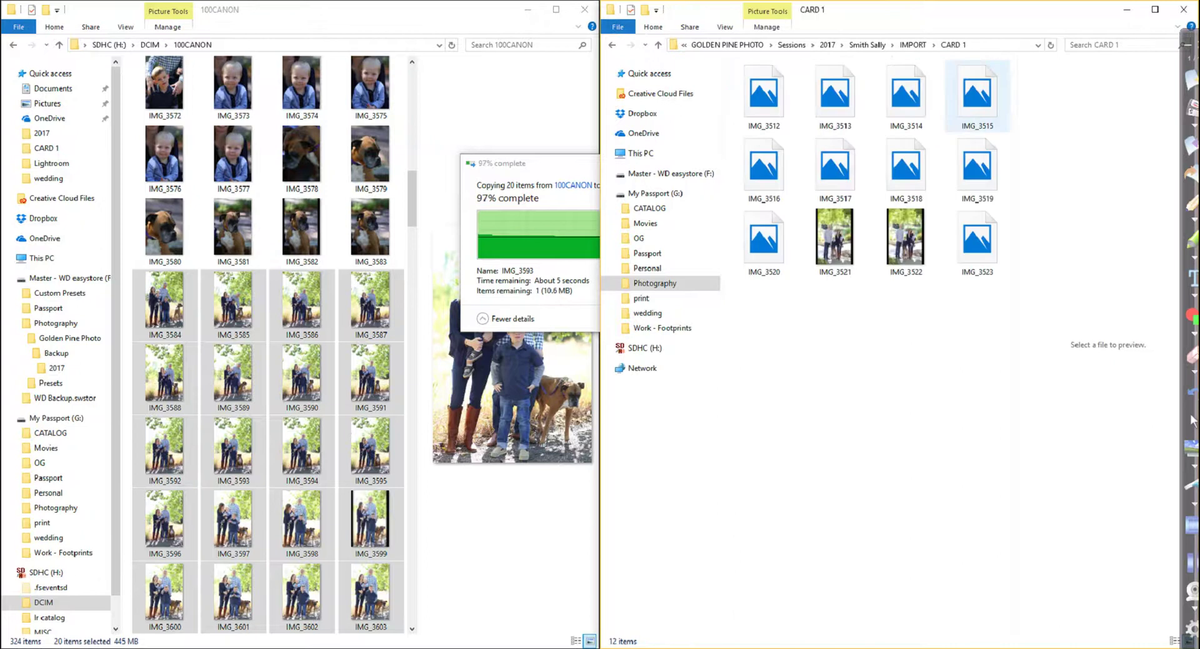
left_click(913, 44)
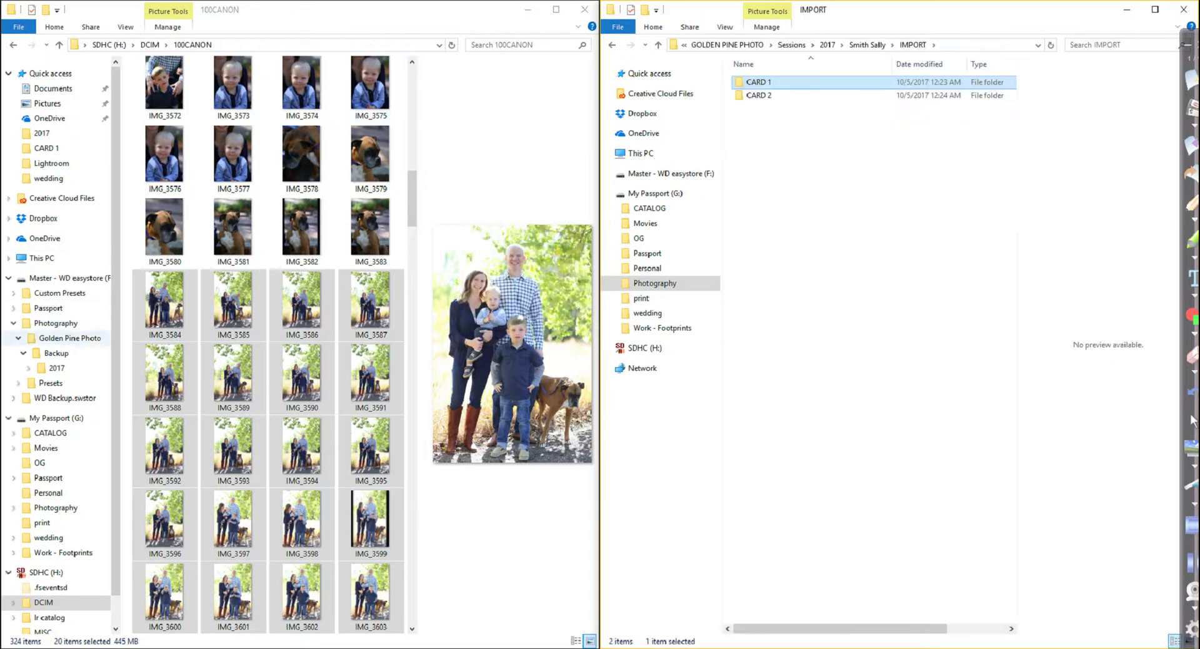
left_click(57, 353)
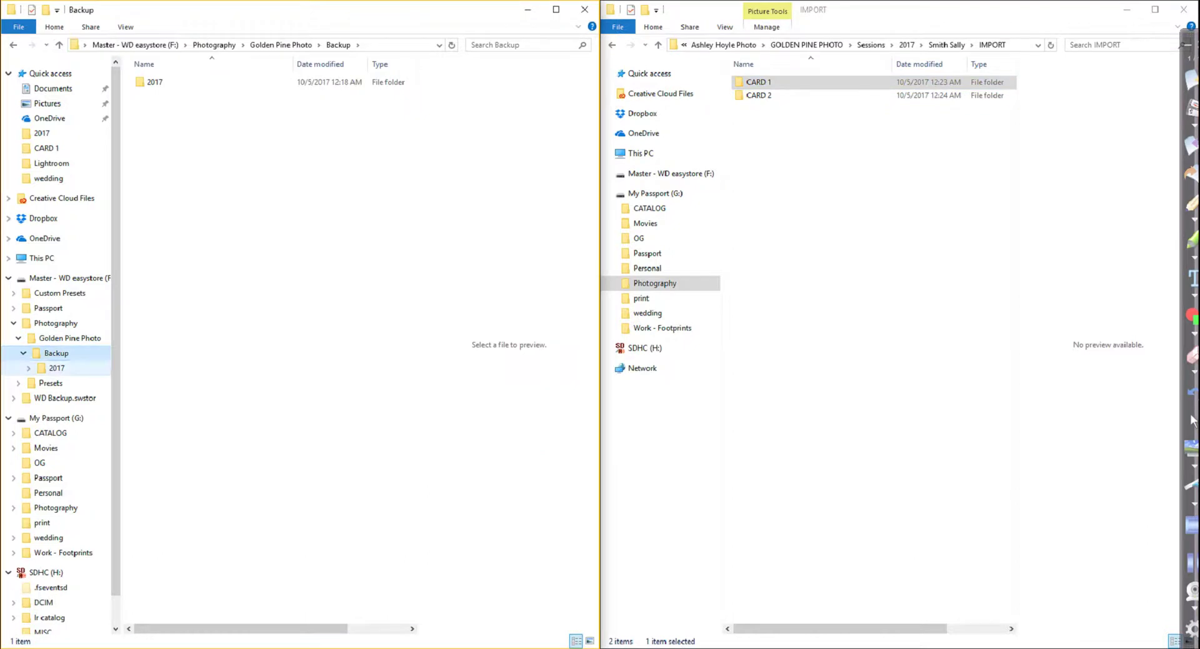
Drag the client's session folder from Sessions\2017 into easystore's Backup\2017 folder
left_click(56, 368)
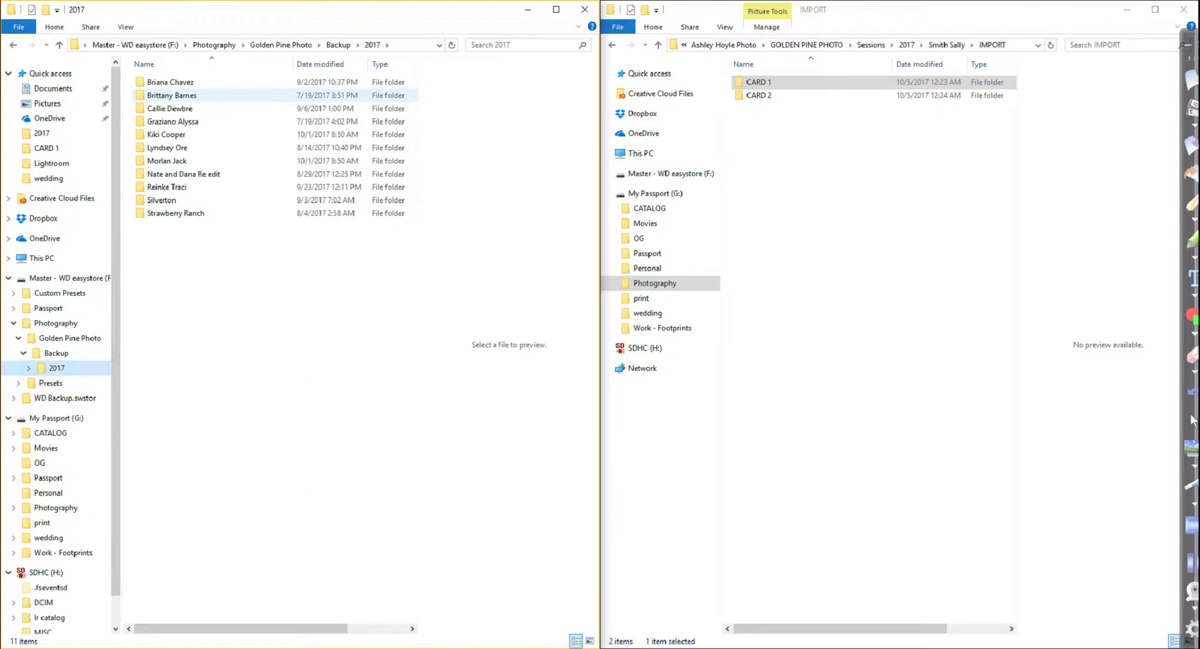
left_click(870, 44)
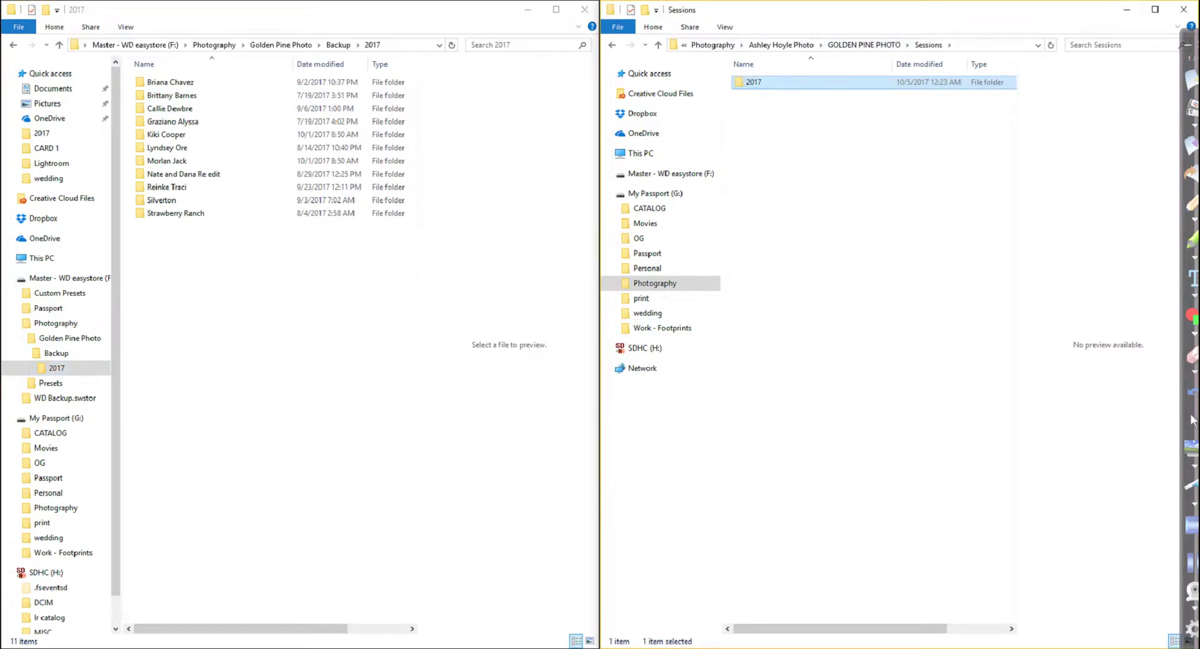
key("Return")
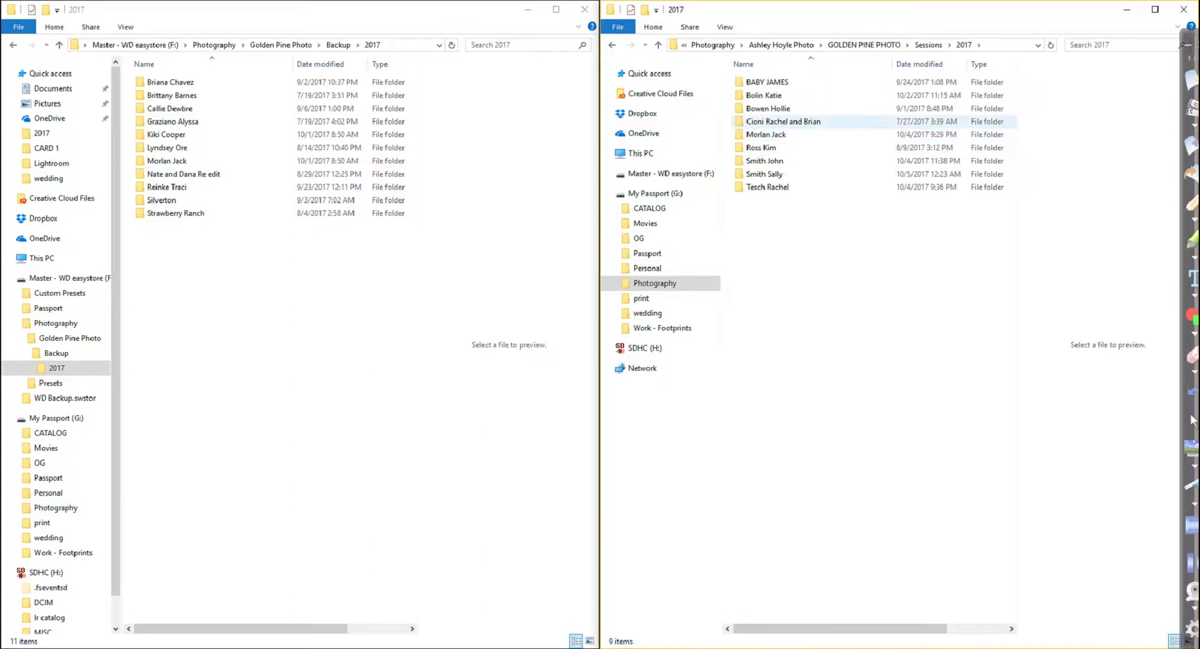
left_click(764, 173)
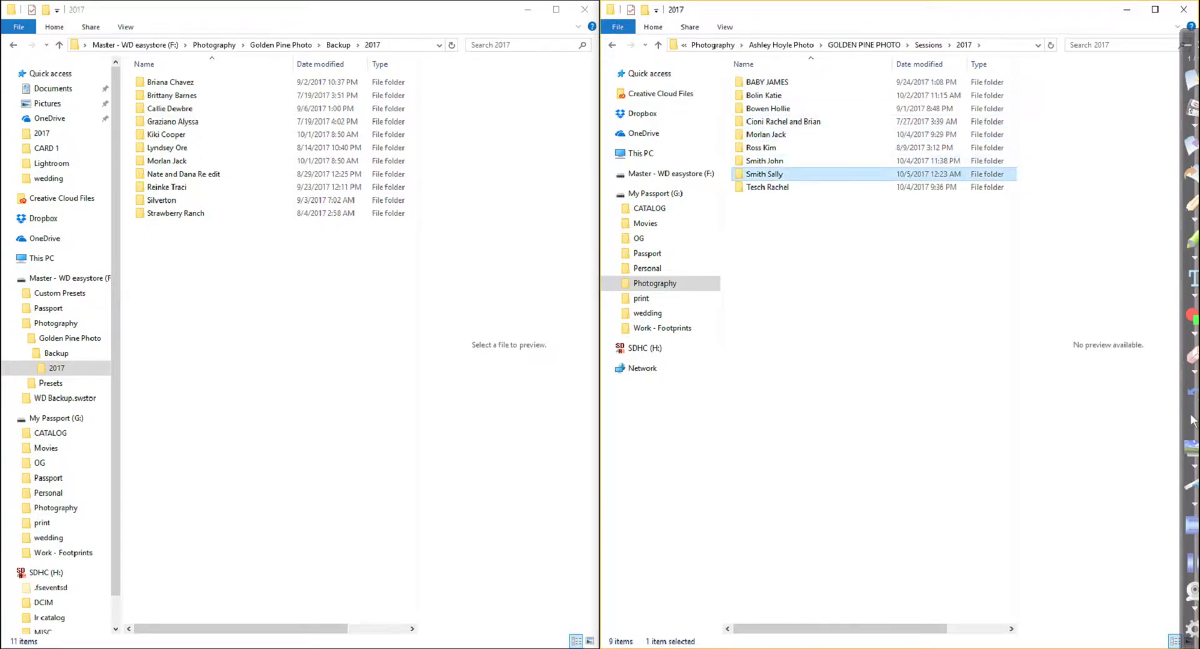
left_click_drag(764, 173, 316, 291)
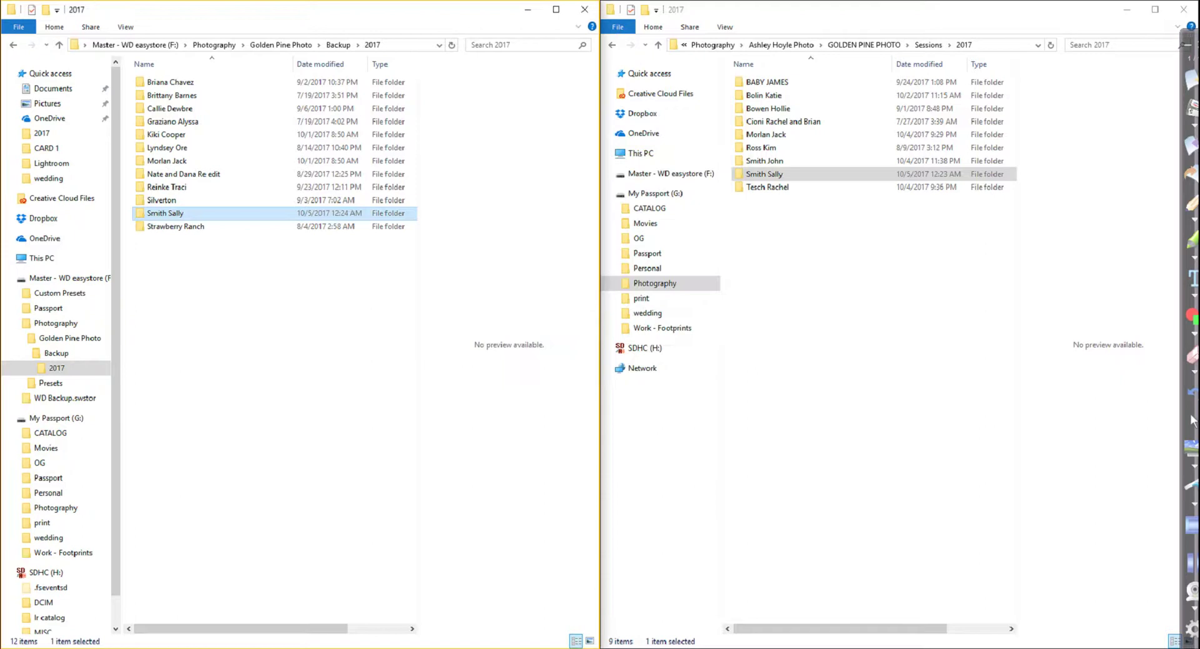
Switch to Lightroom and start a new catalog from the File menu
mouse_move(457, 648)
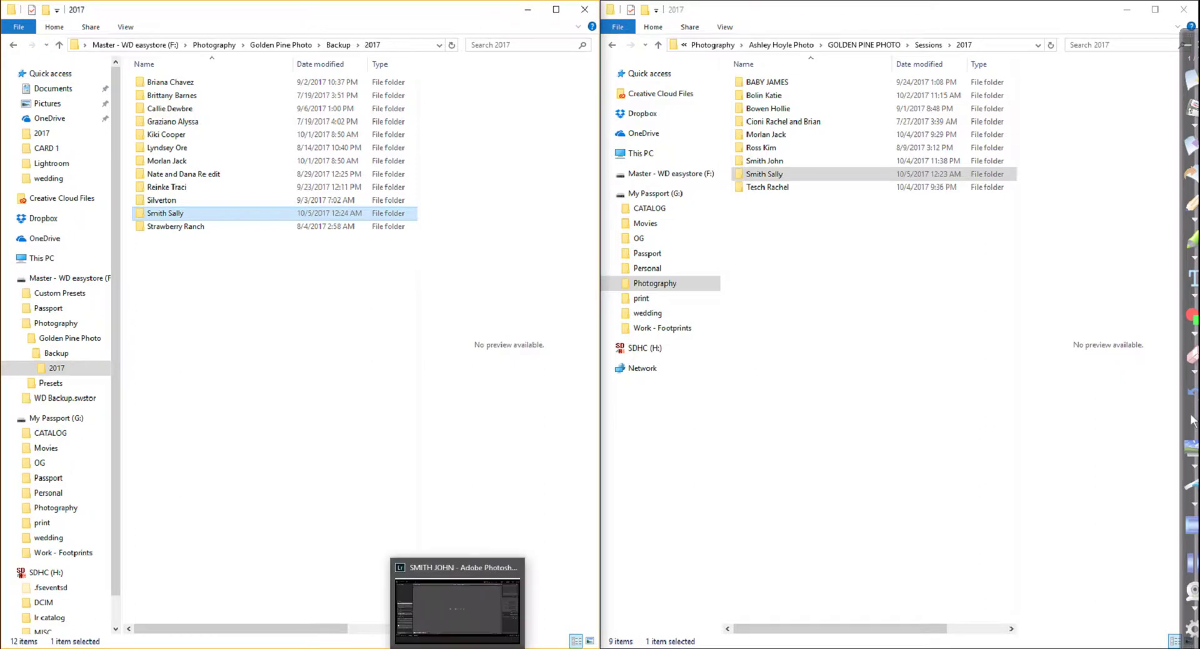
left_click(457, 648)
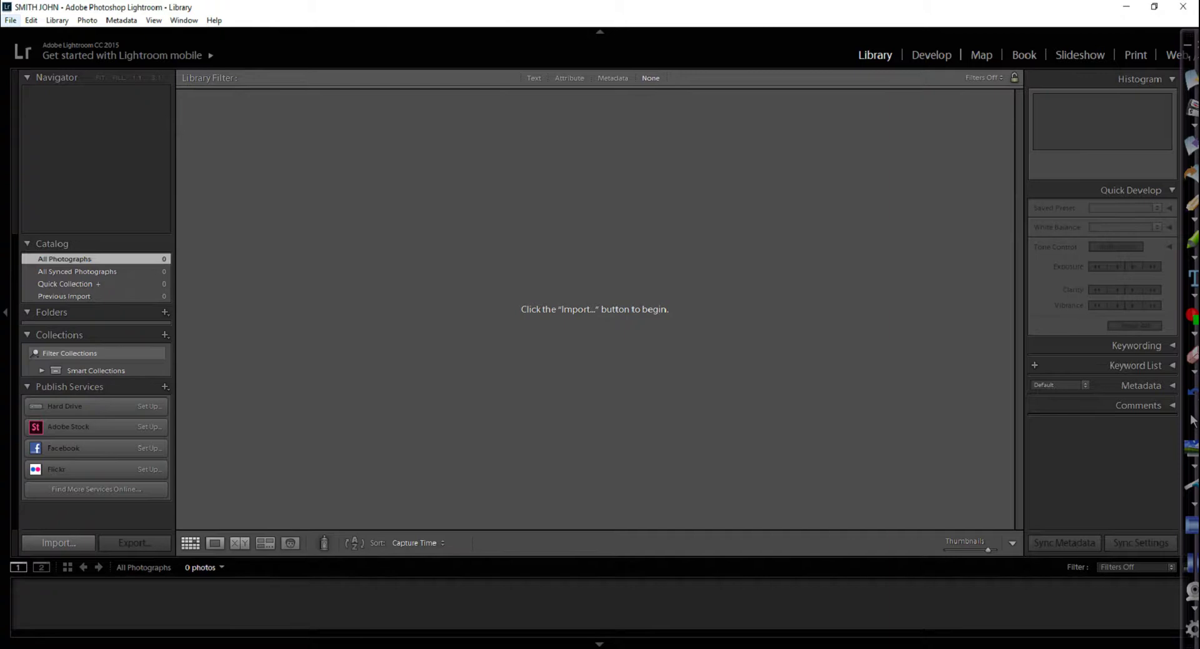
left_click(10, 20)
key("Right")
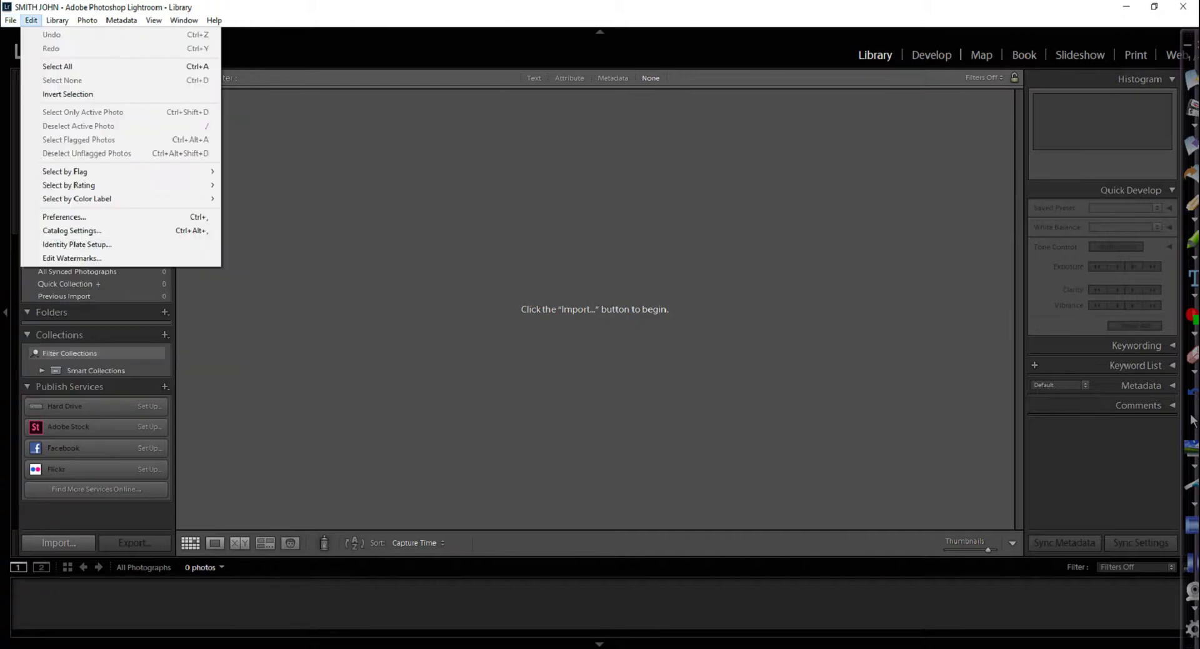
key("Left")
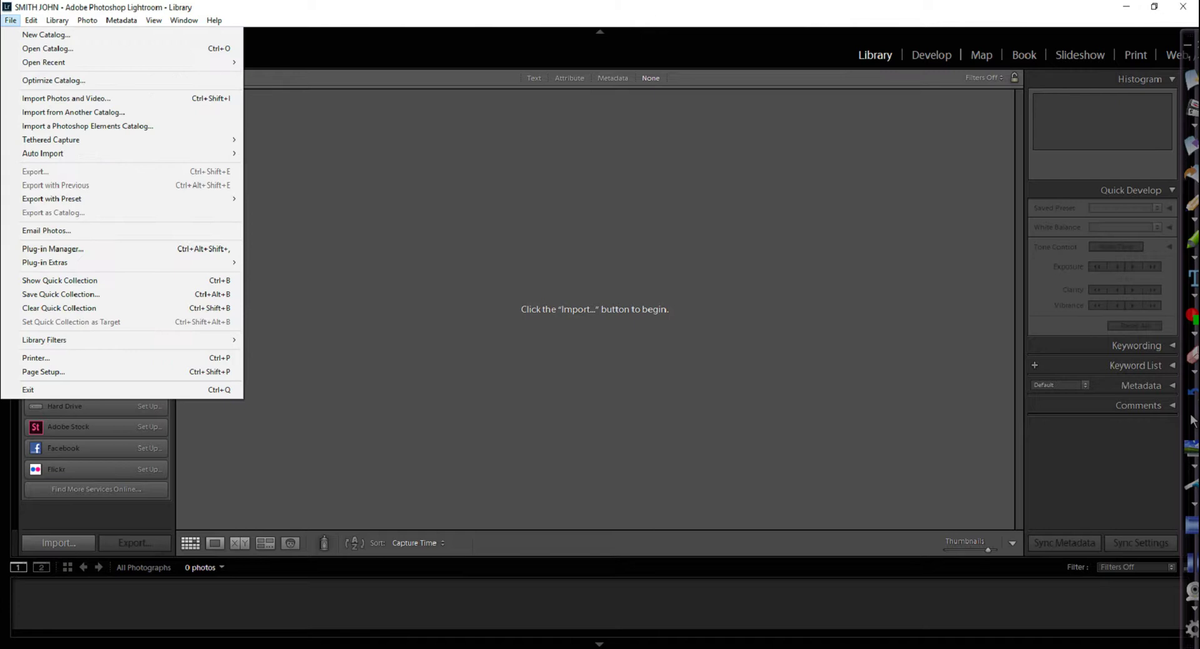
key("Down")
key("Return")
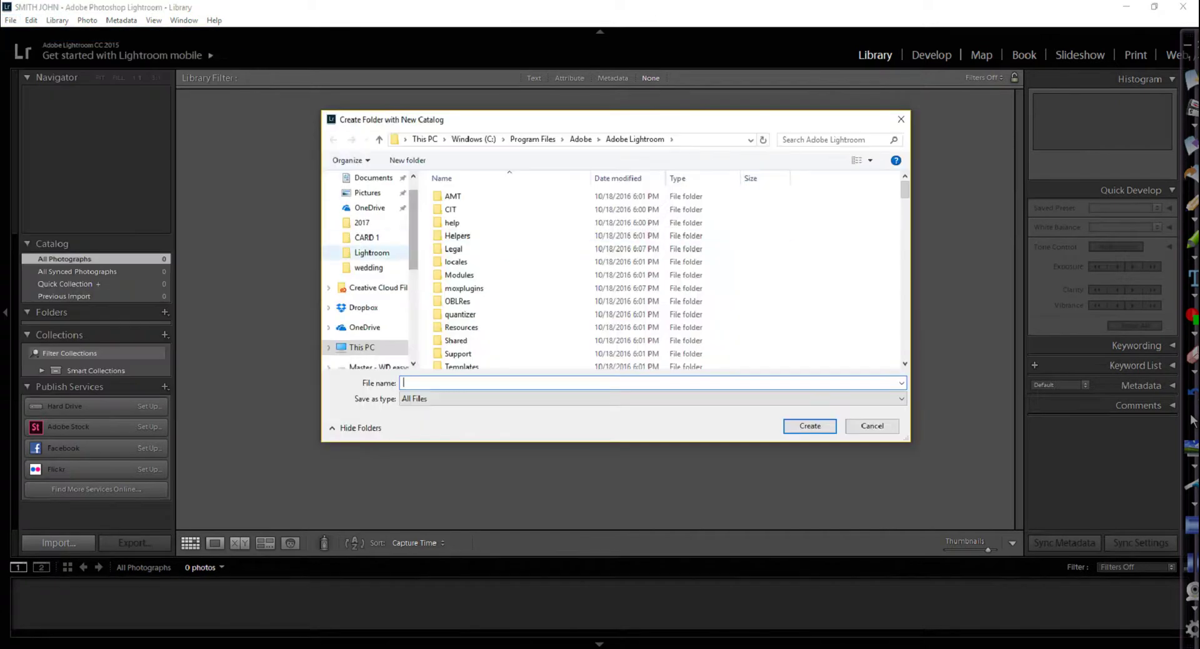
Browse to the client's folder under Golden Pine Photo\Backup\2017 on the easystore drive
scroll(369, 269, "down", 2)
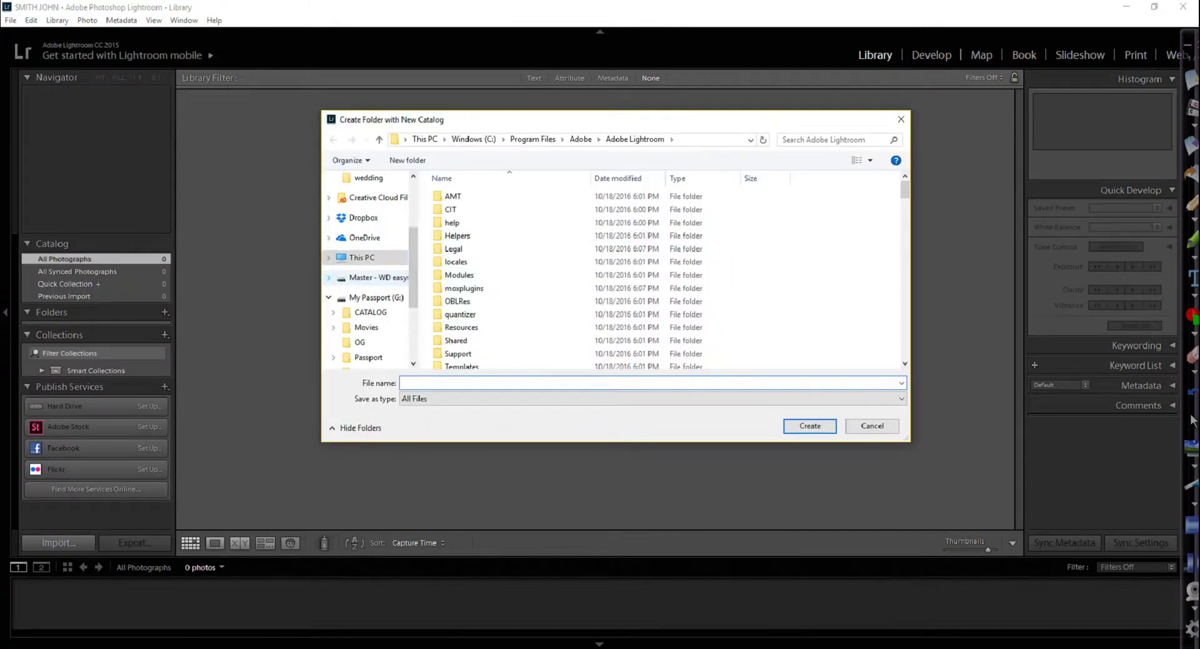
left_click(329, 277)
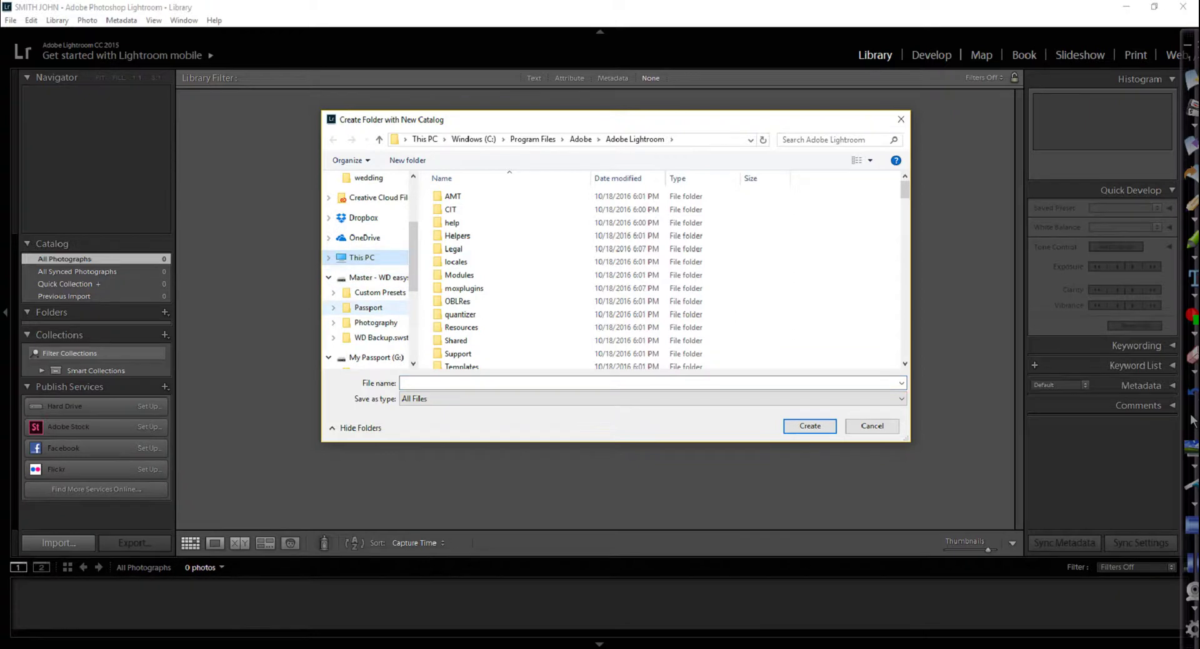
scroll(369, 307, "down", 1)
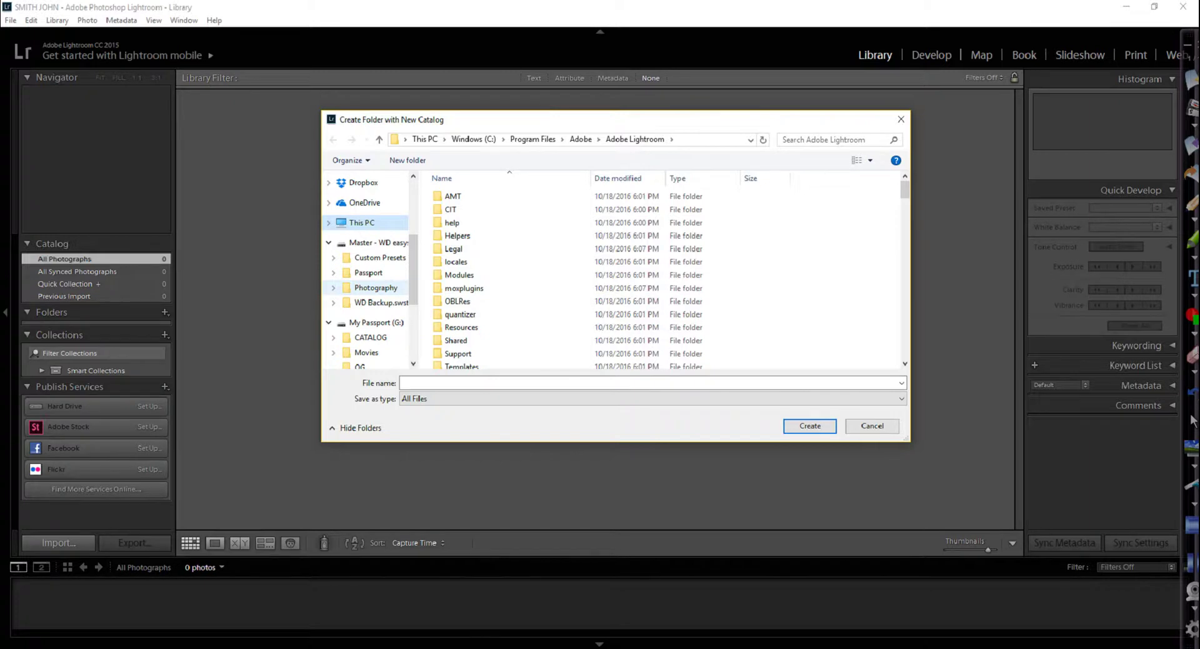
left_click(375, 287)
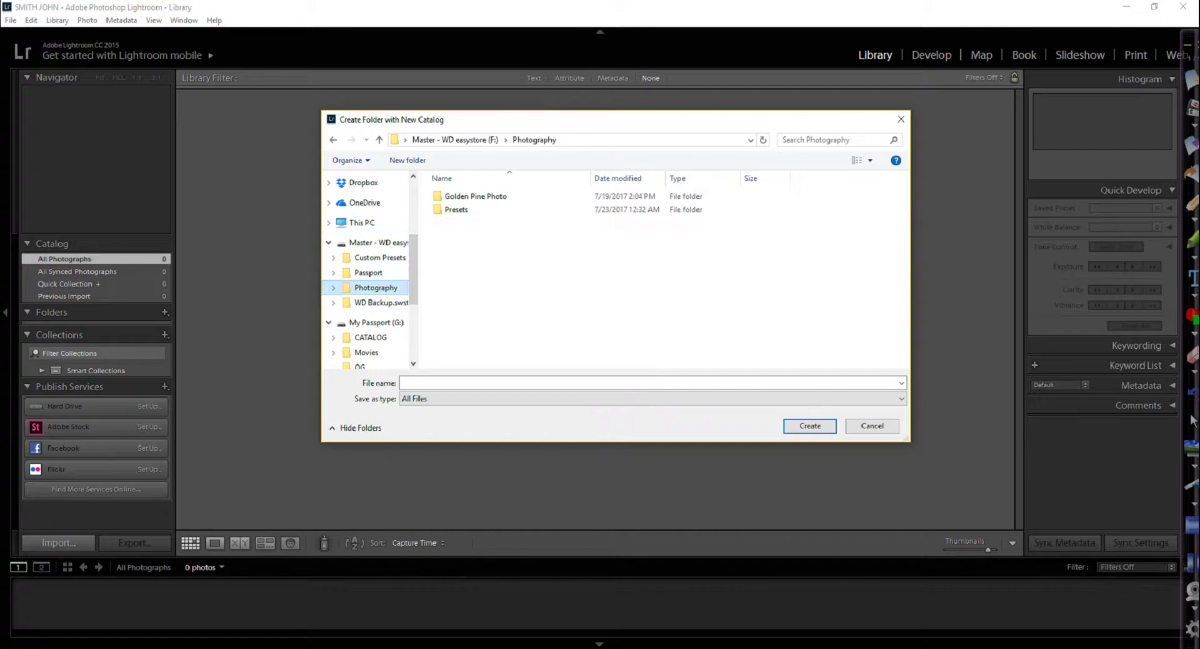
double_click(463, 196)
double_click(457, 196)
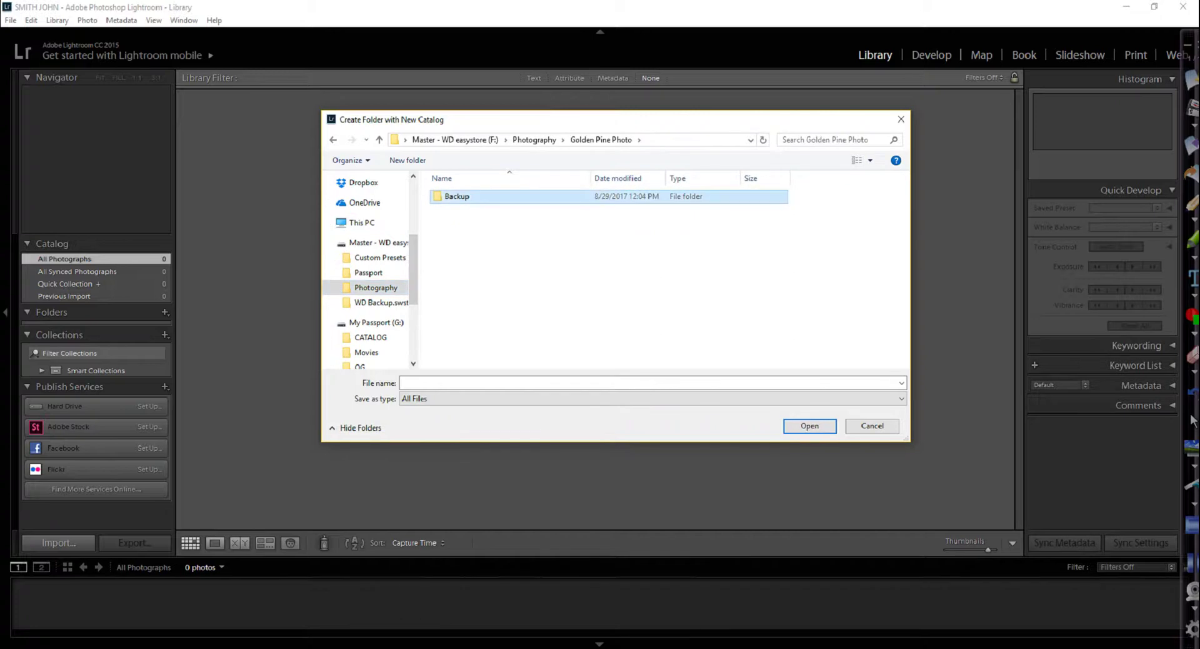
double_click(456, 196)
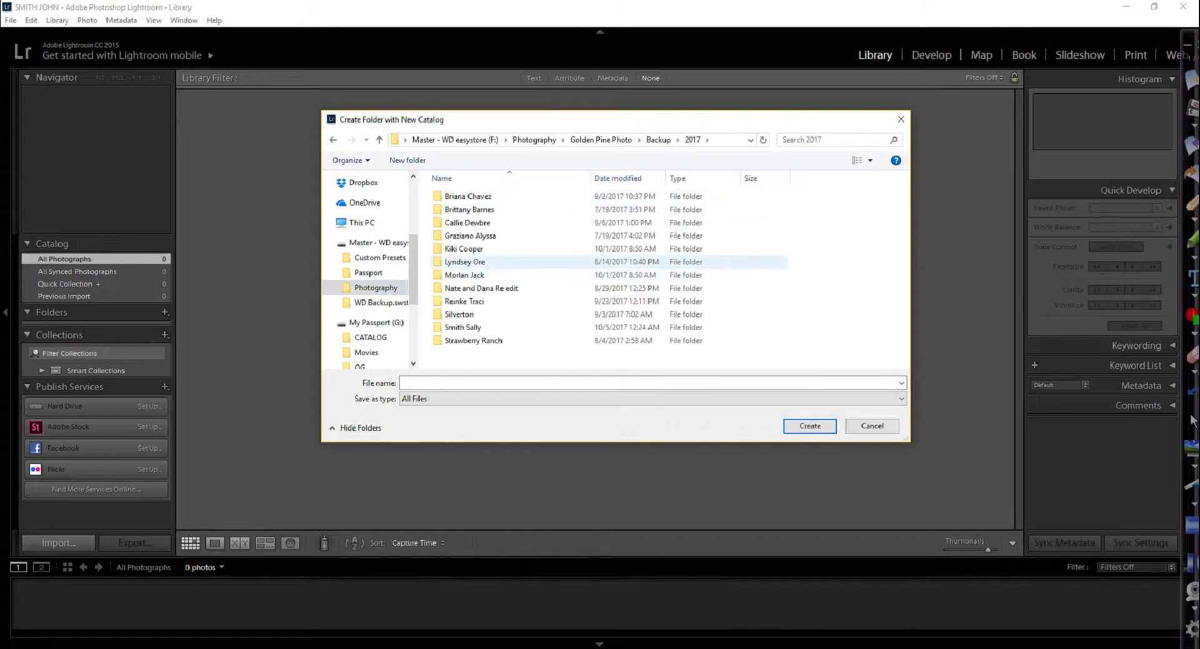
left_click(463, 327)
key("Return")
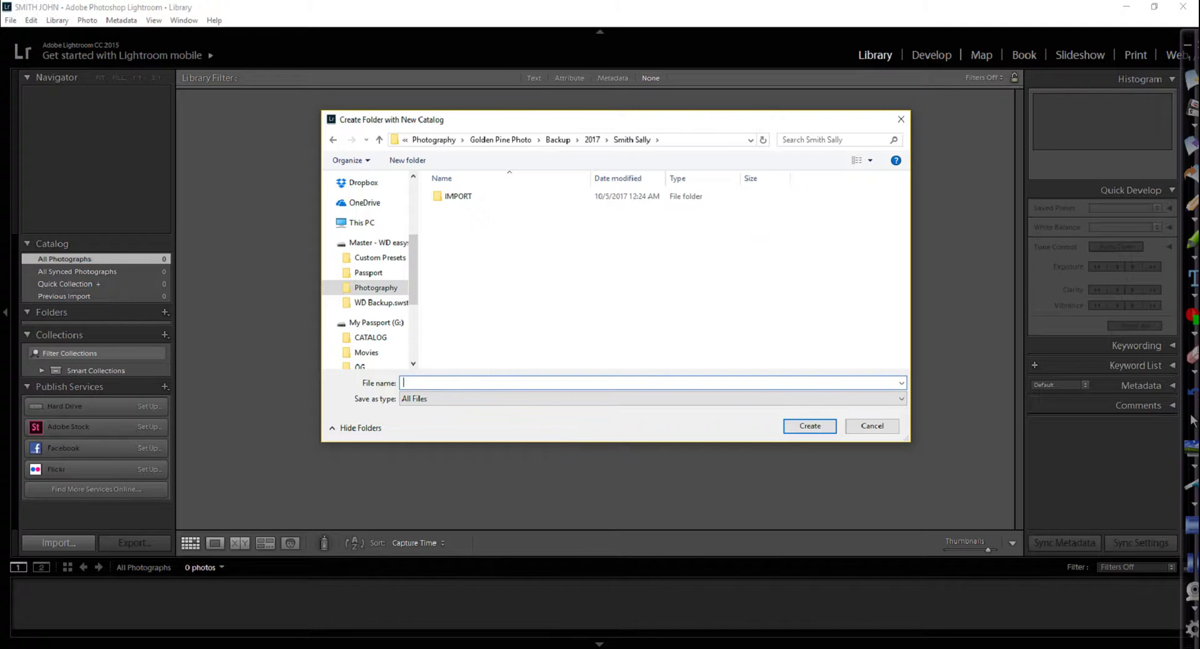
key("shift+Tab")
key("Return")
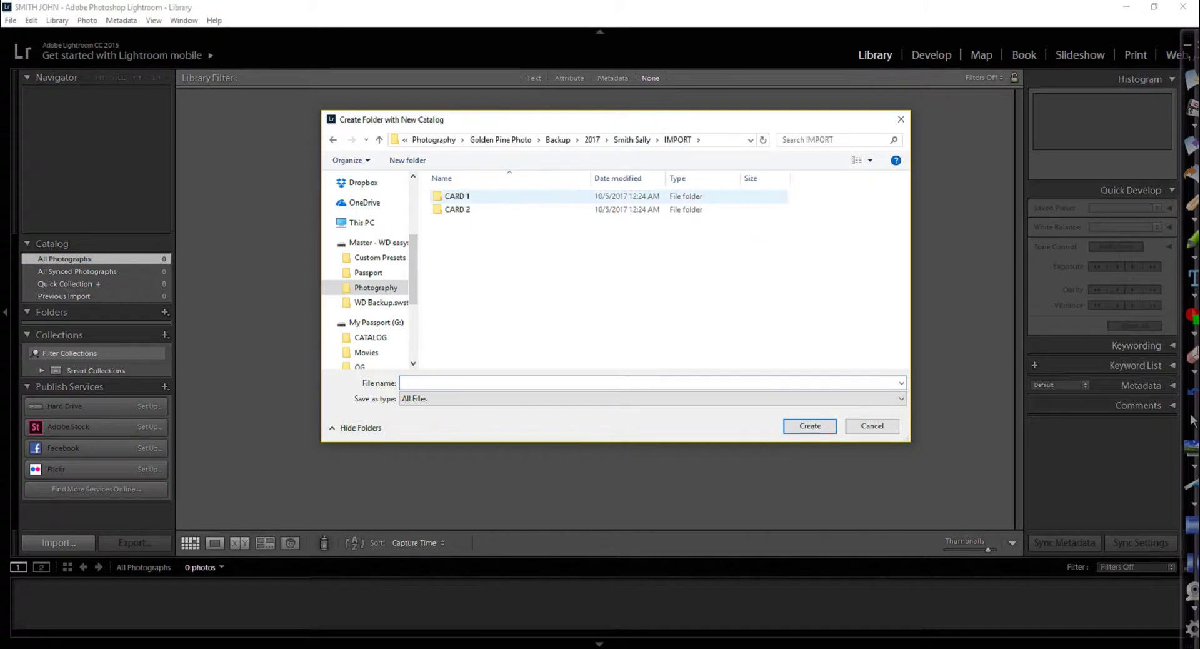
key("alt+Up")
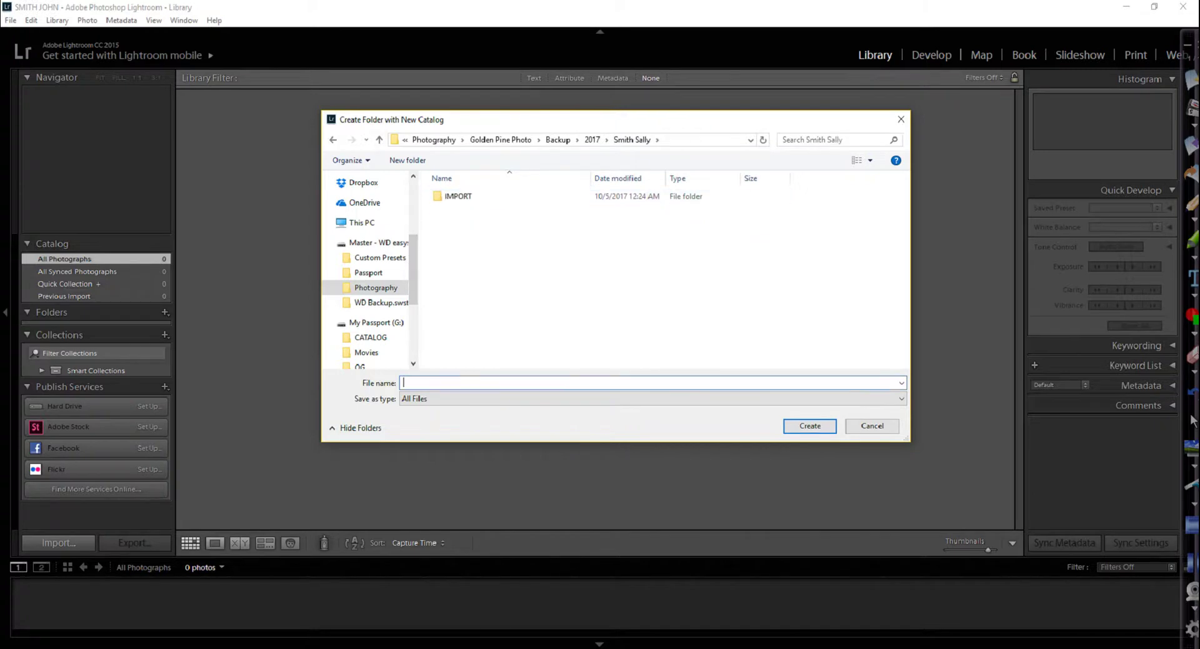
Name the catalog after the client in capitals and create it
key("Return")
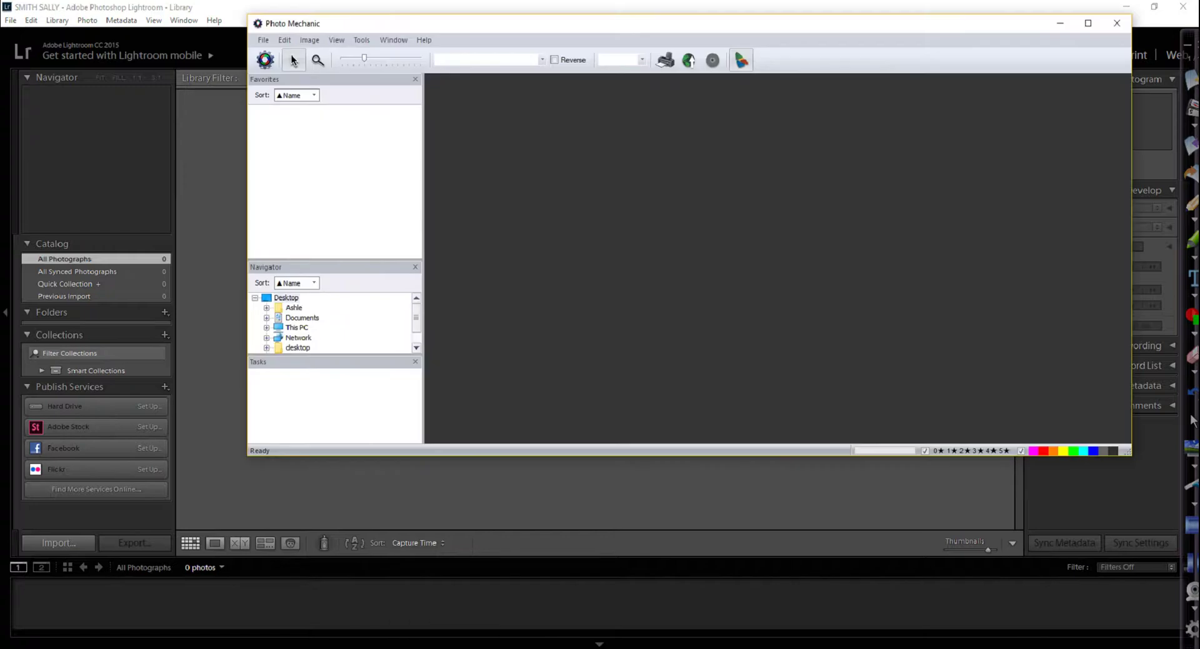
Maximize the Photo Mechanic window and bring up its File menu from the keyboard
left_click(1088, 23)
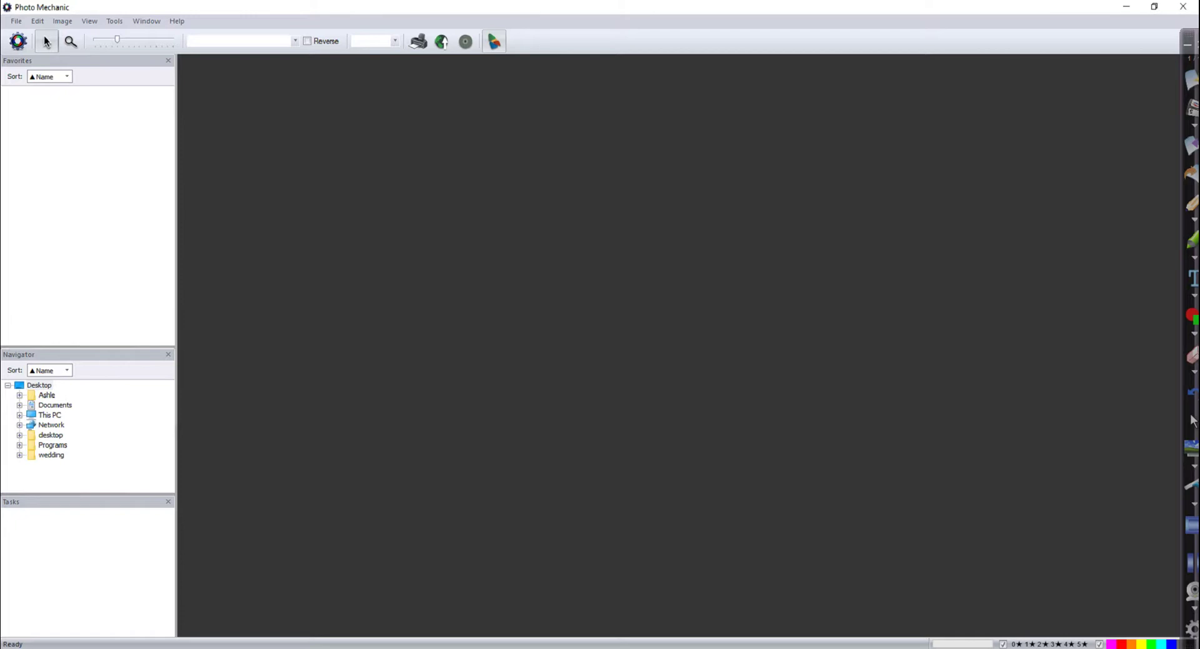
key("alt")
key("Return")
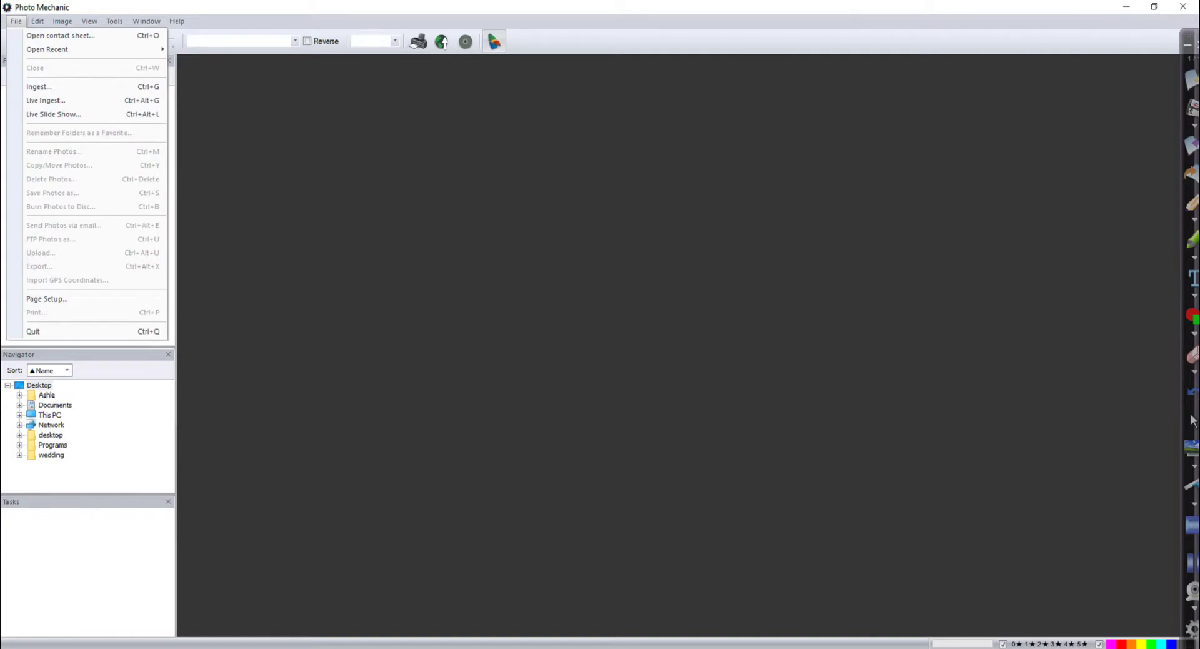
Start Open Contact Sheet and browse to GOLDEN PINE PHOTO\Sessions\2017
key("Down")
key("Return")
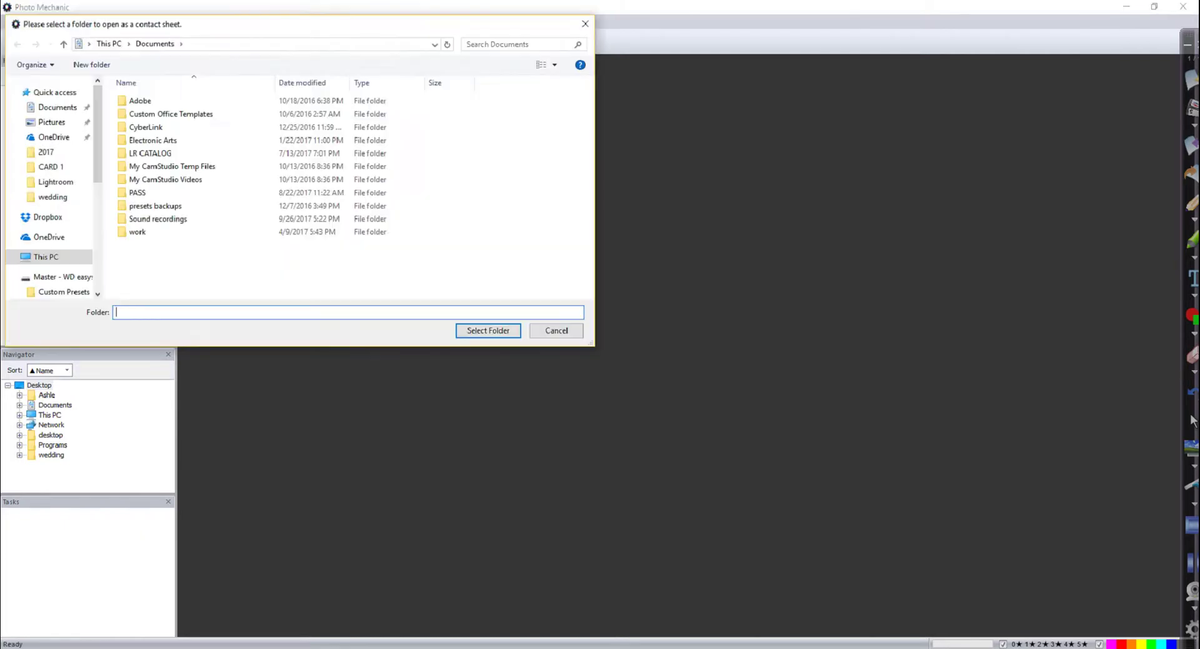
scroll(53, 188, "down", 5)
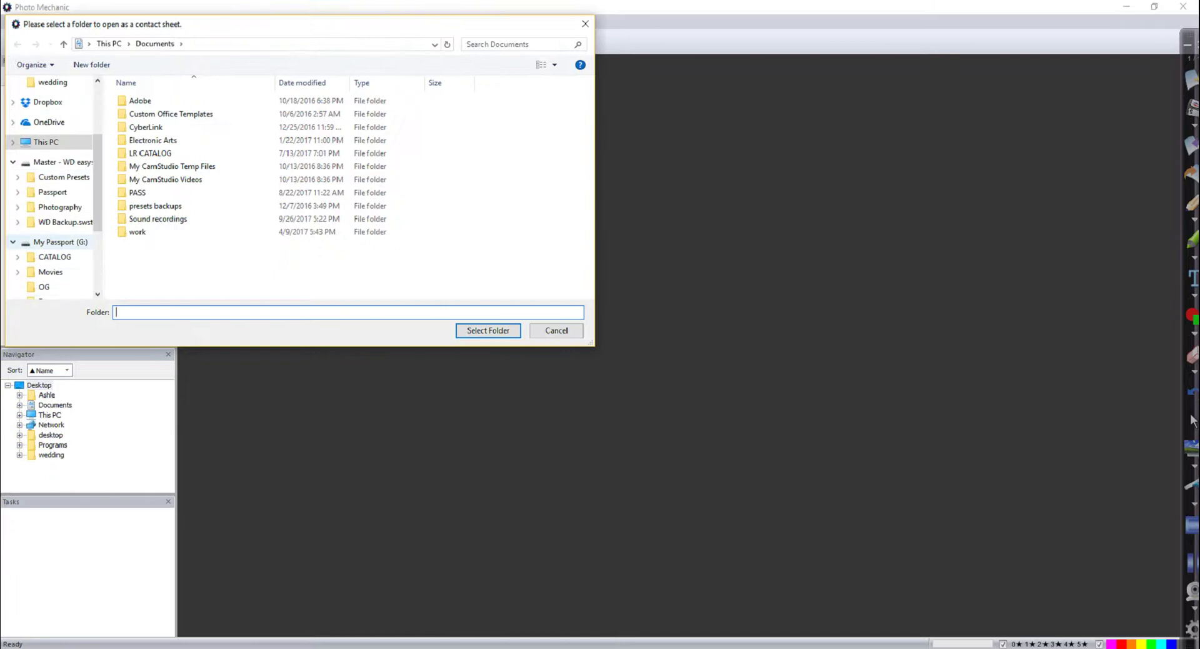
scroll(53, 175, "down", 1)
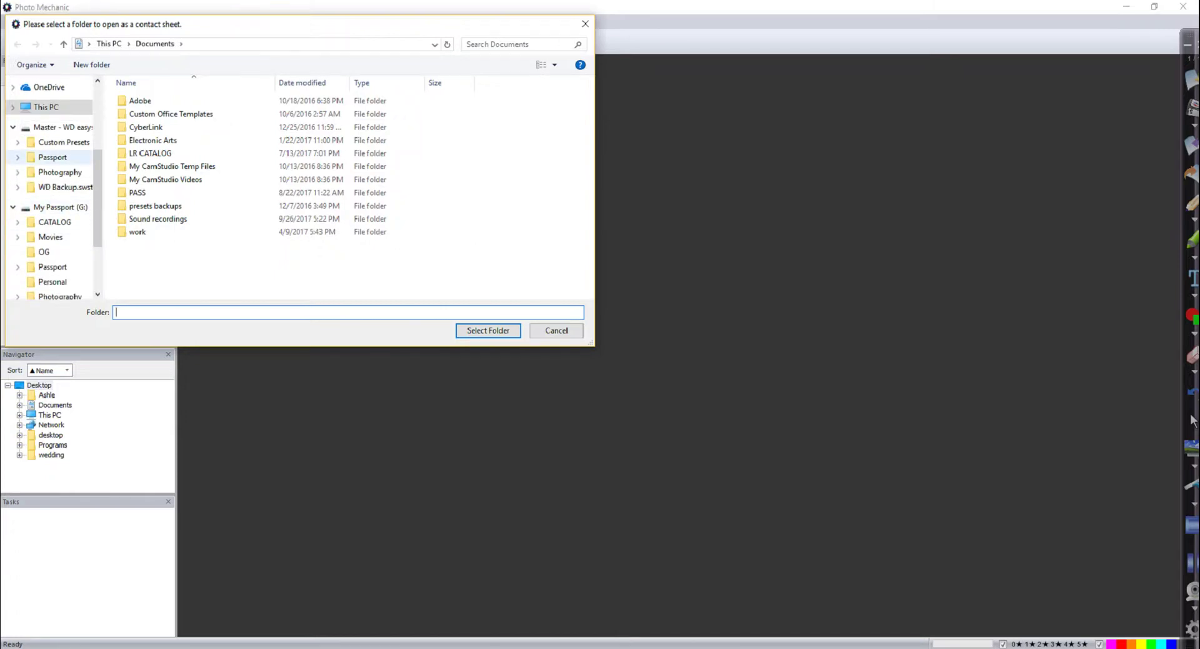
scroll(56, 200, "down", 2)
left_click(59, 237)
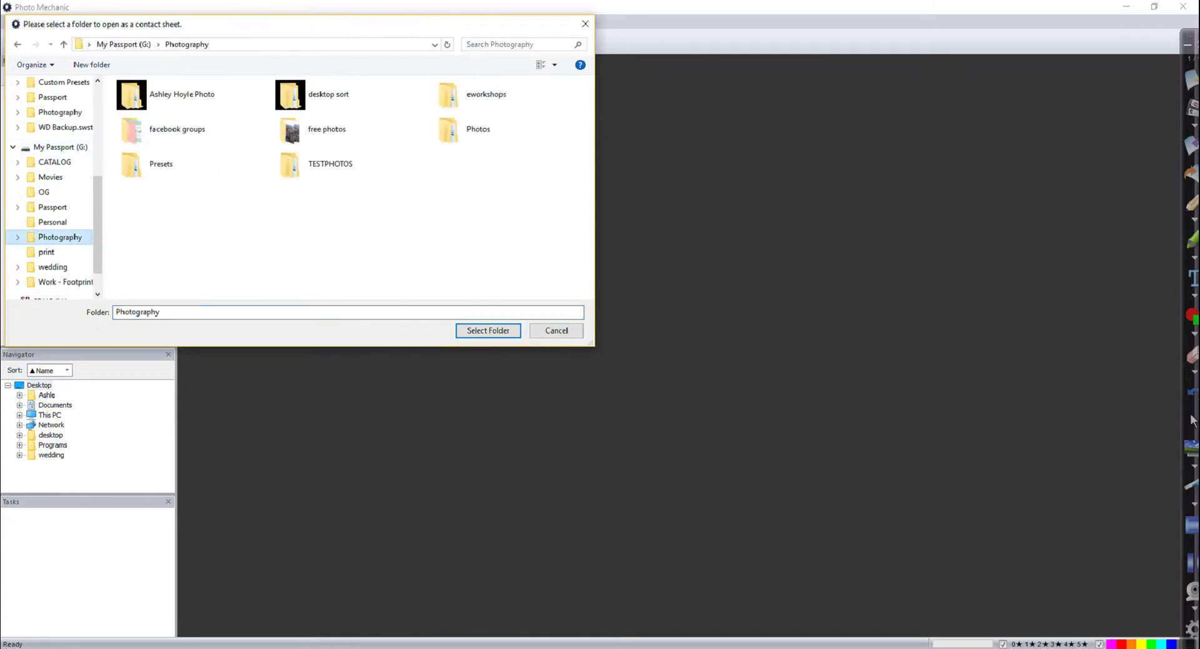
double_click(289, 111)
double_click(166, 113)
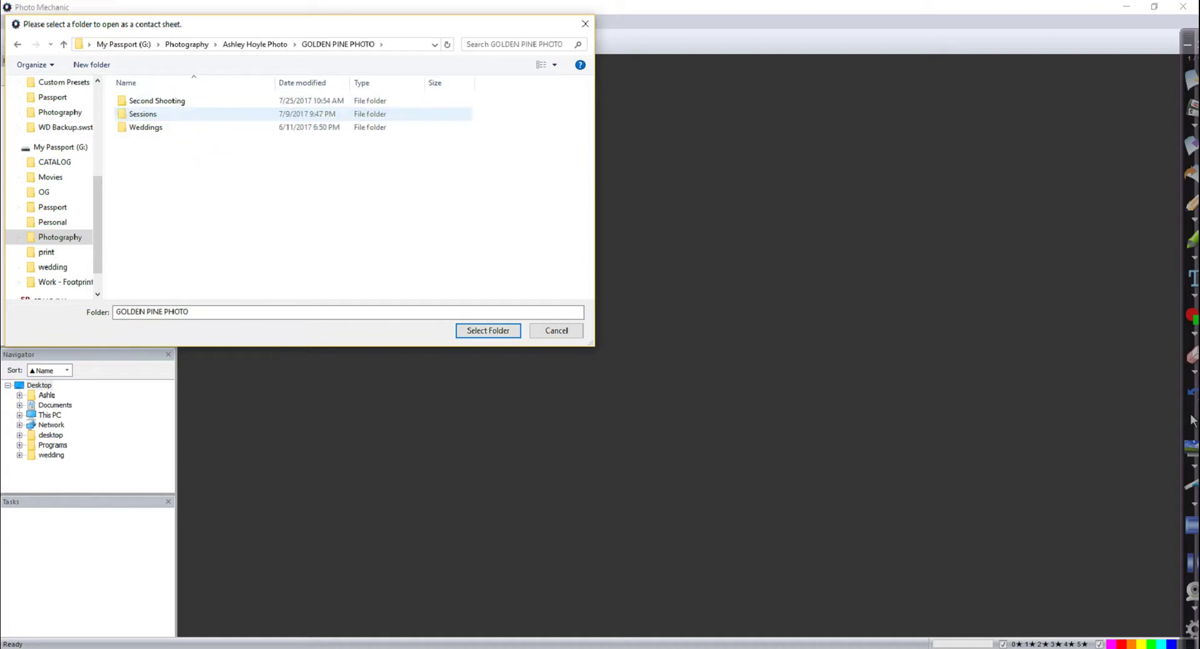
double_click(166, 114)
left_click(137, 101)
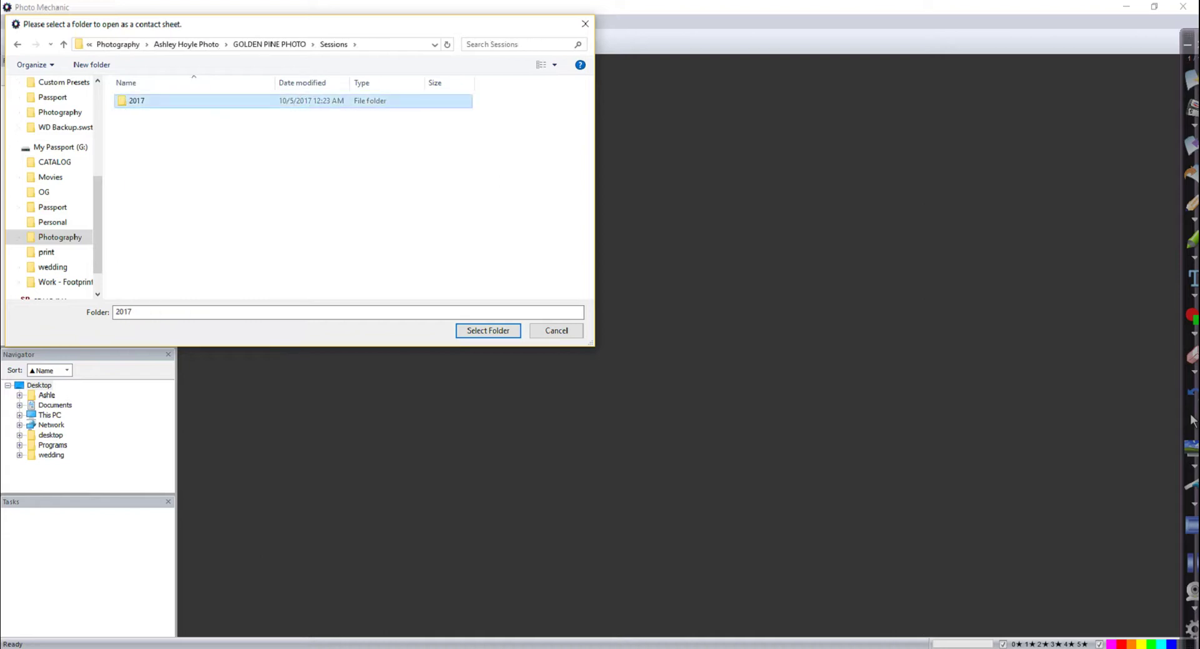
key("Return")
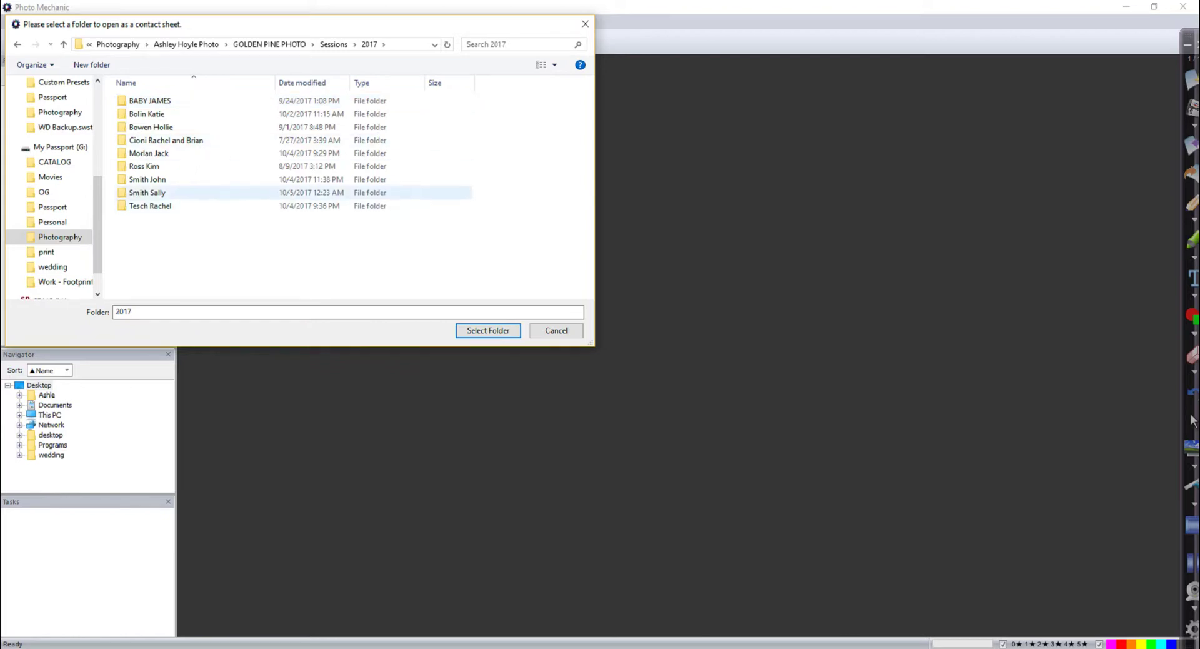
Open the client's IMPORT\CARD 1 folder as a contact sheet
double_click(148, 193)
left_click(142, 101)
key("Return")
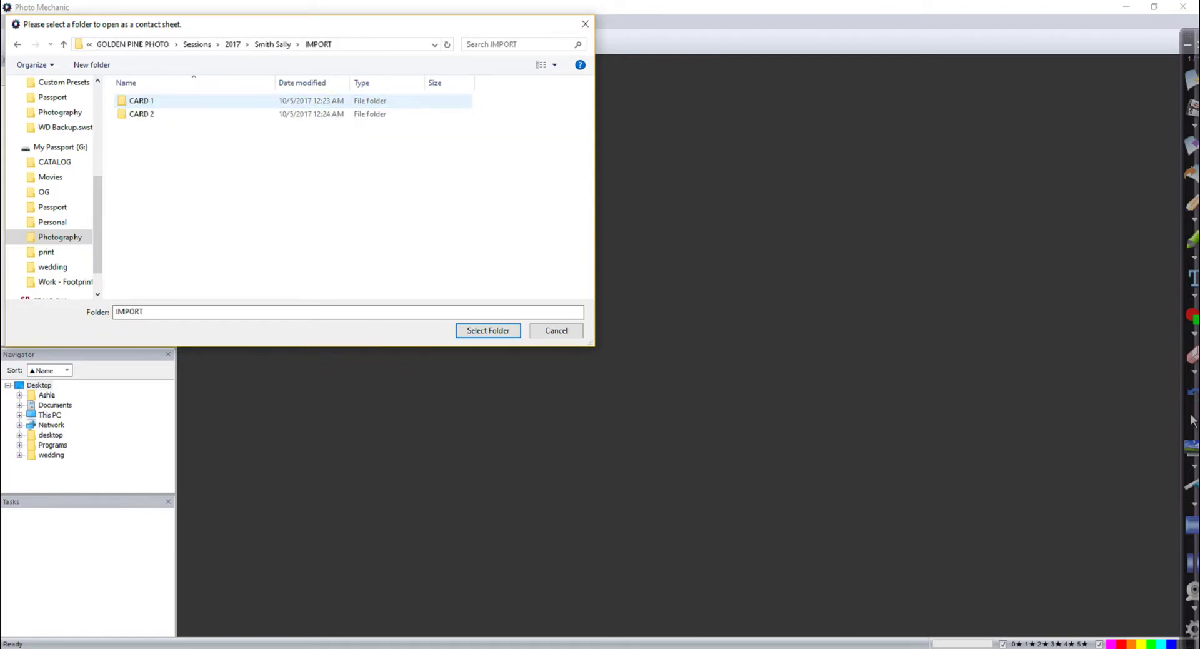
double_click(142, 101)
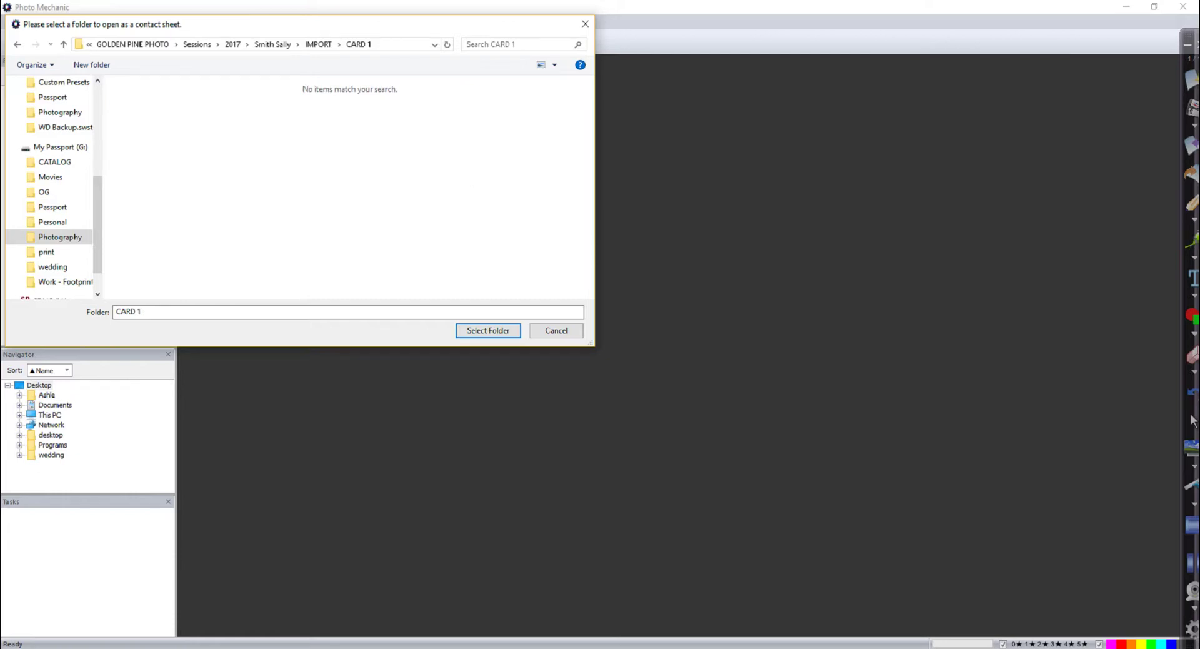
mouse_move(155, 285)
left_mouse_down()
mouse_move(80, 338)
mouse_move(151, 287)
left_mouse_up()
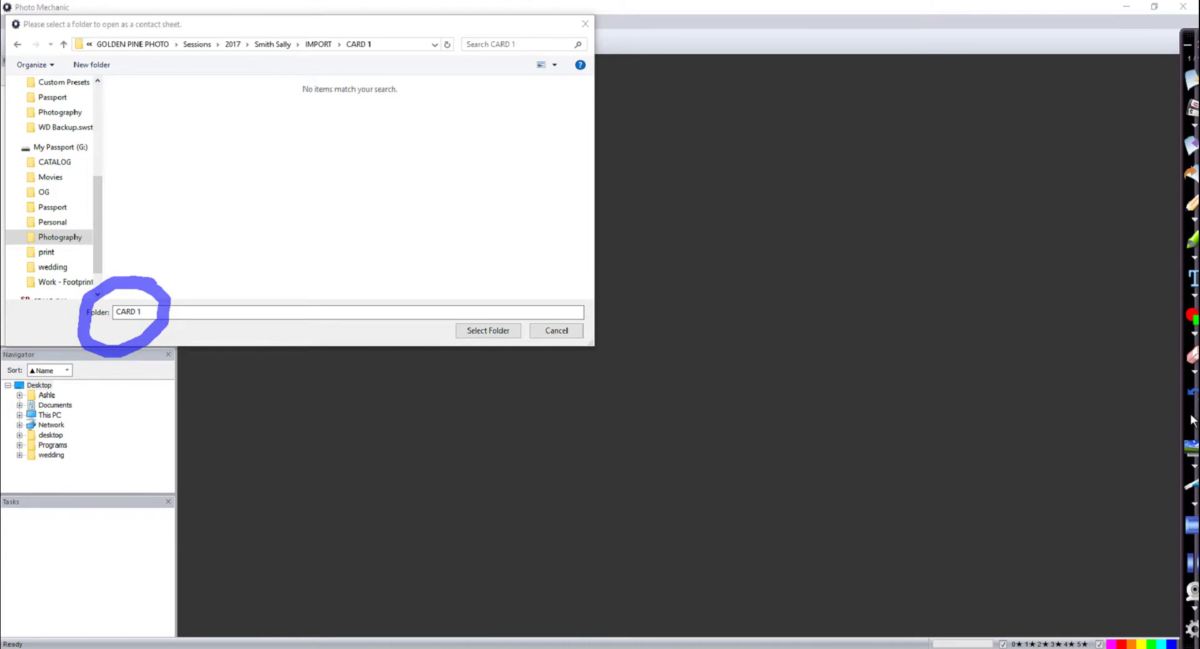
left_click(1192, 486)
left_click(1193, 420)
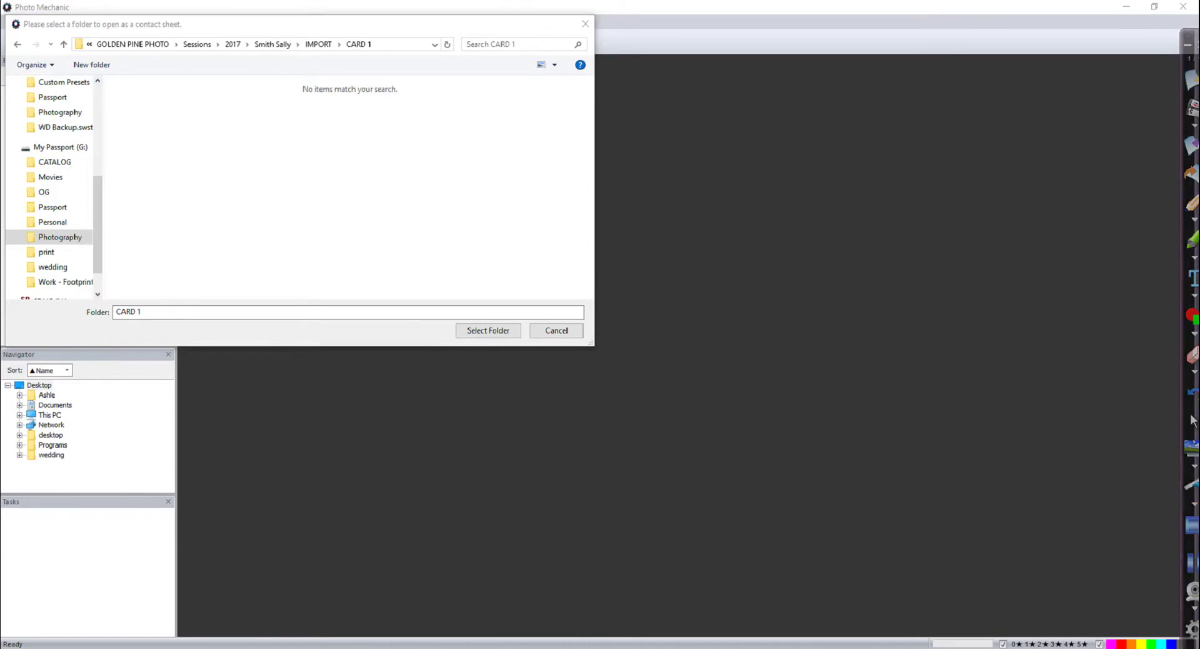
key("Return")
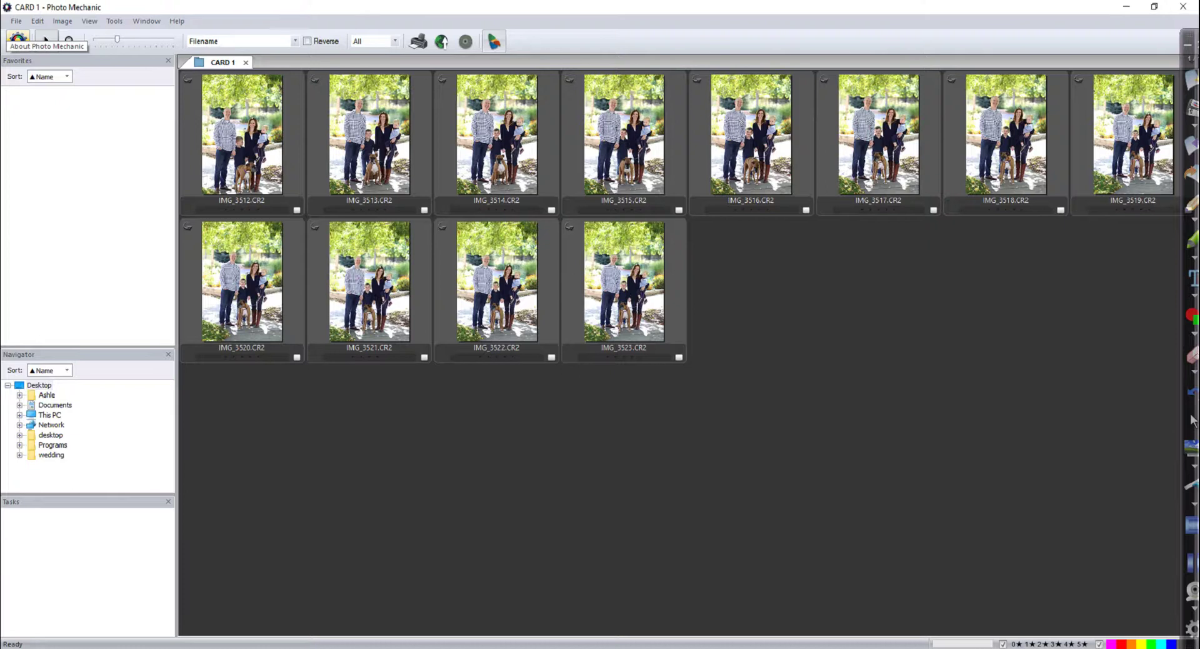
Open the CARD 2 folder from IMPORT as a second contact sheet
key("ctrl+o")
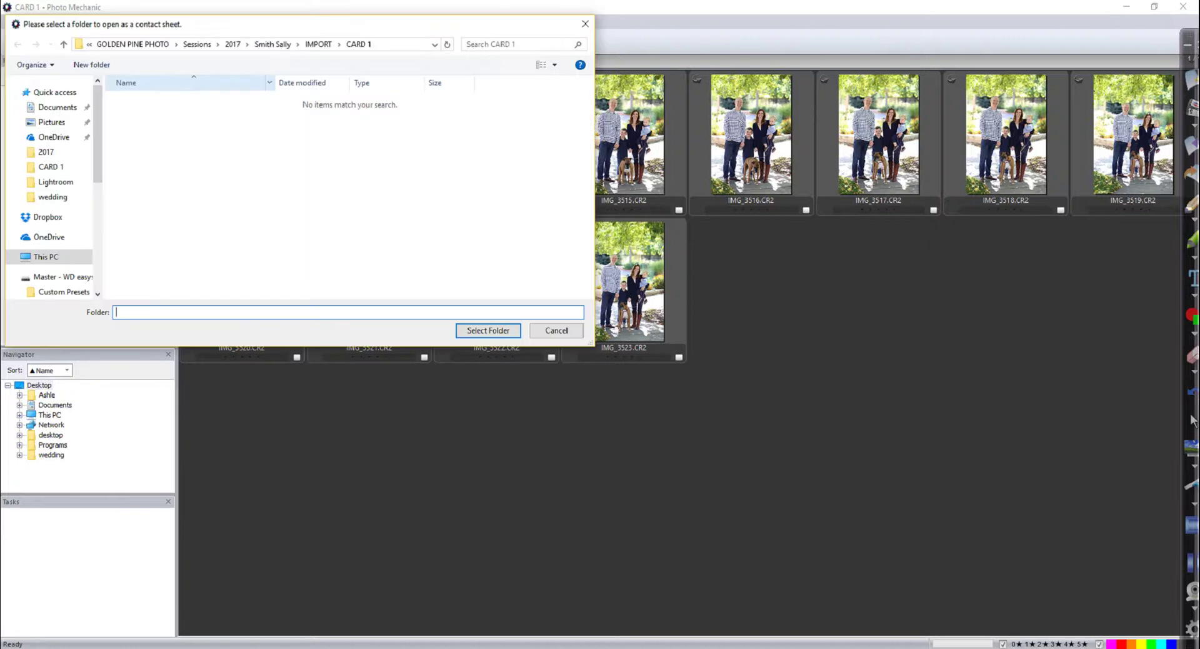
left_click(318, 44)
double_click(134, 113)
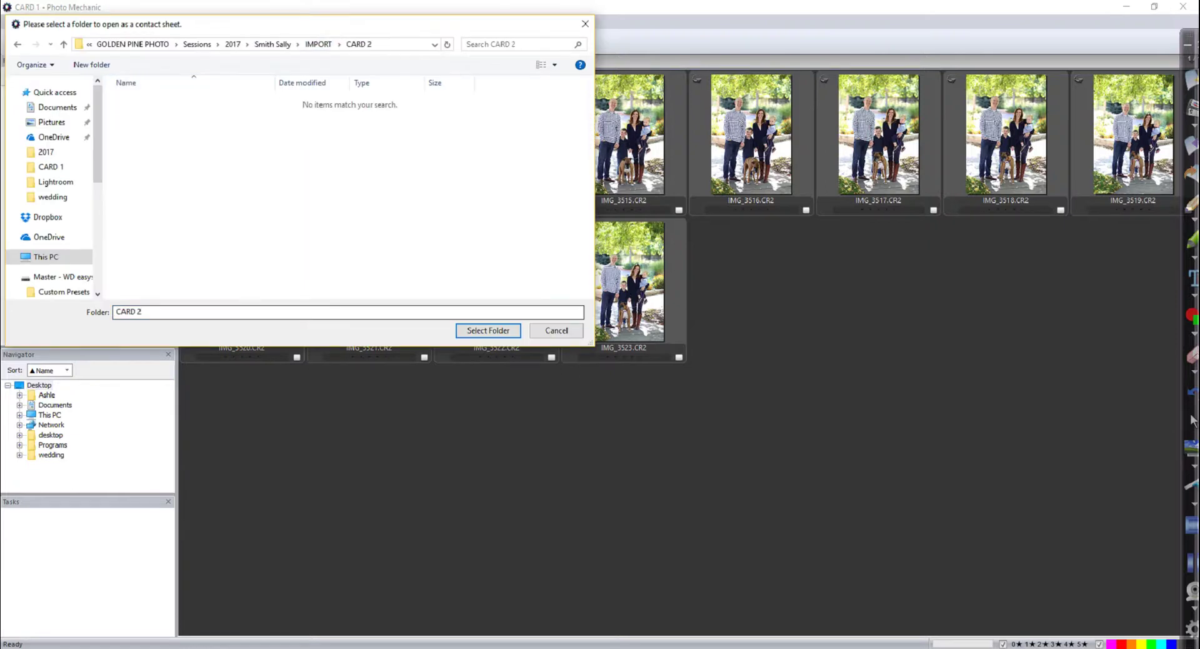
key("Escape")
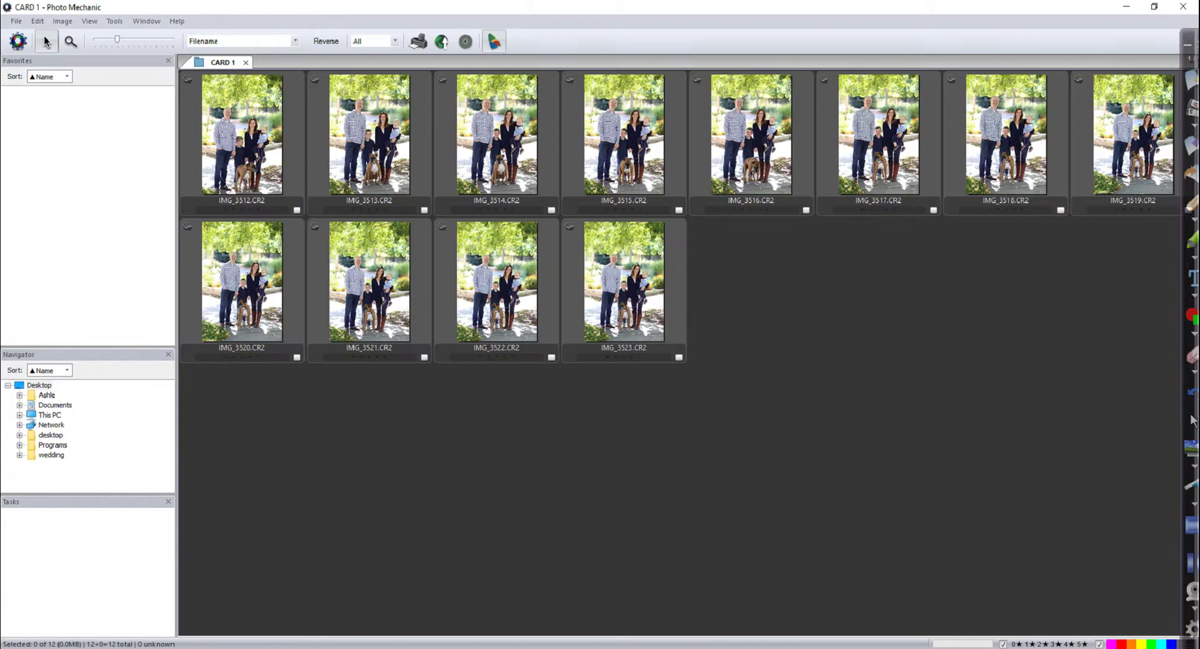
mouse_move(241, 32)
left_mouse_down()
mouse_move(171, 53)
mouse_move(284, 30)
mouse_move(216, 27)
left_mouse_up()
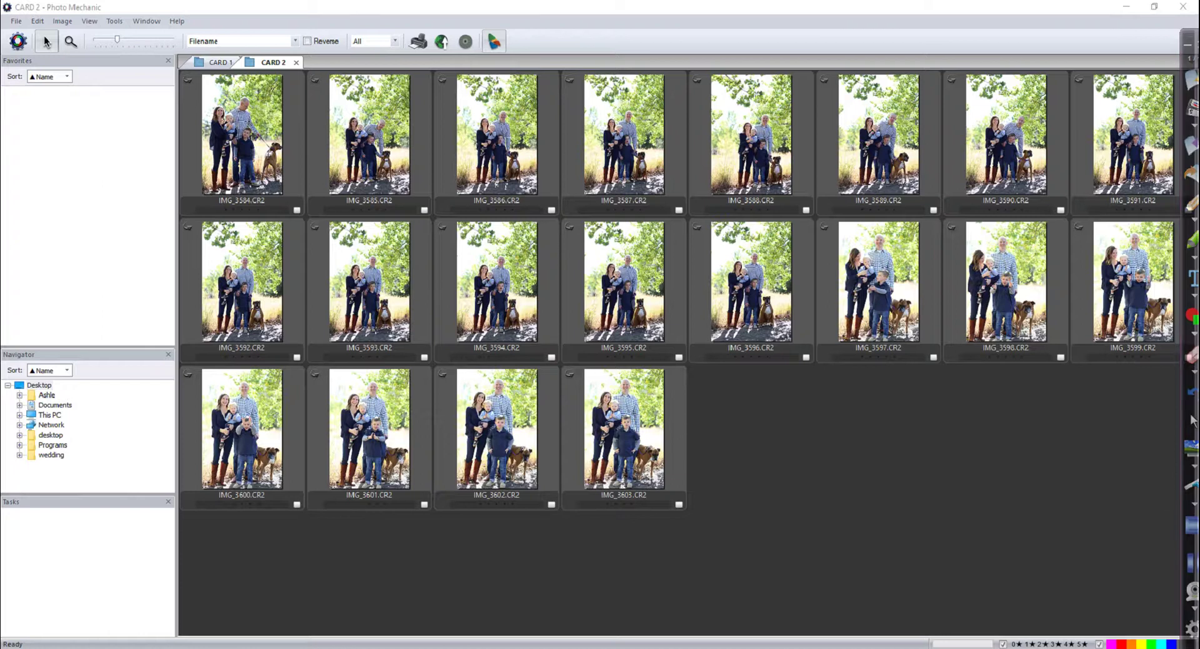
Preview the CARD 2 photos full-size, stepping back and forth to review the shots
double_click(242, 134)
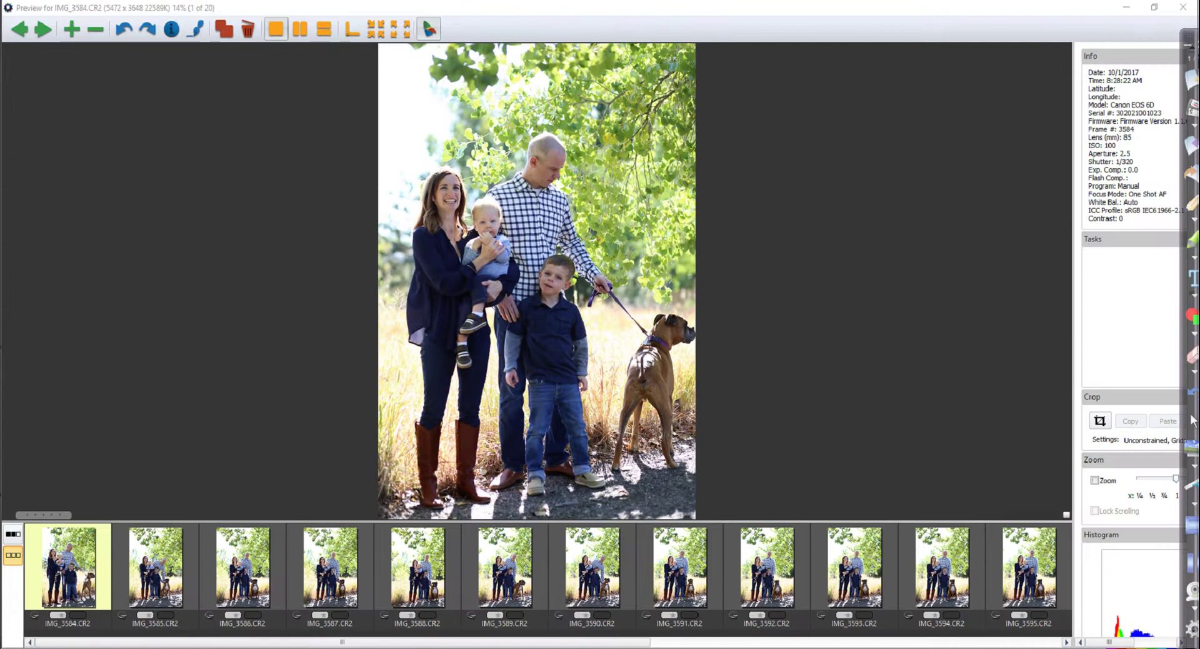
key("Right")
key("Right")
key("Right")
key("Right")
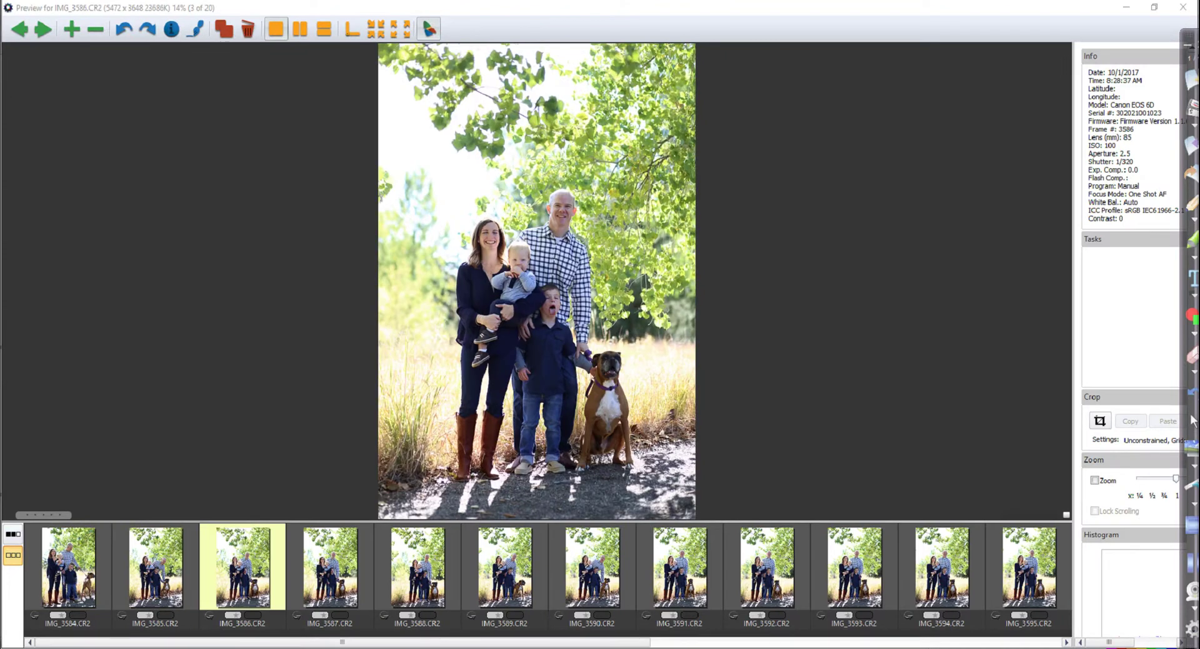
key("Right")
key("Right")
key("Right")
key("Right")
key("Right")
key("Right")
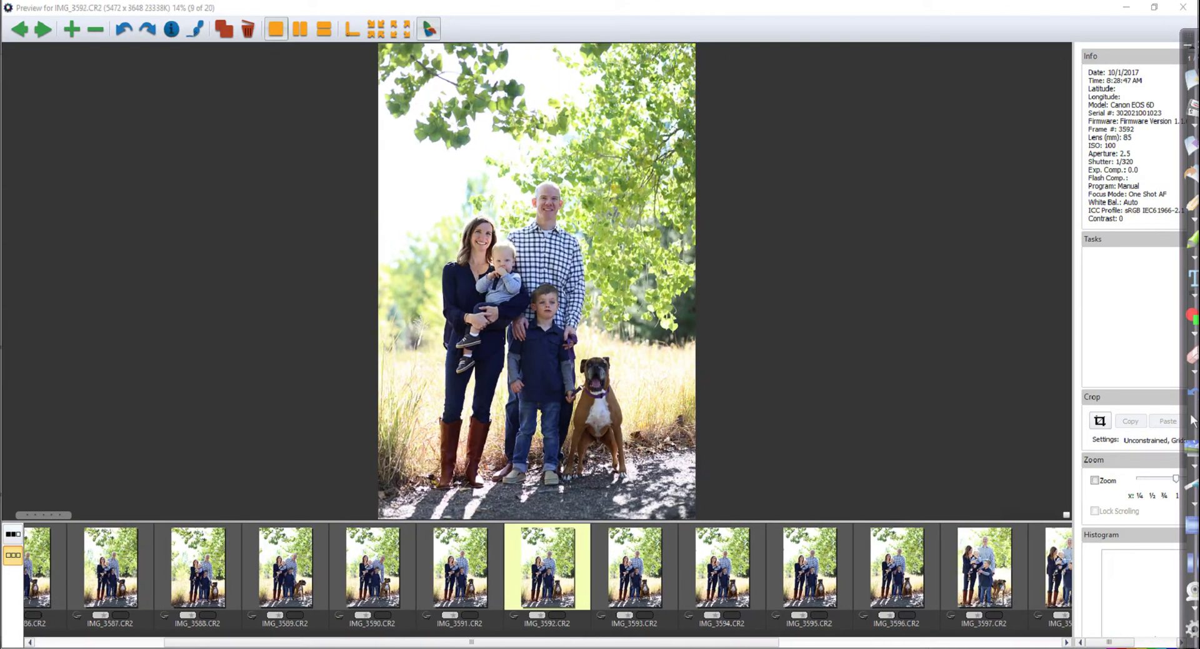
key("Right")
key("Right")
key("Right")
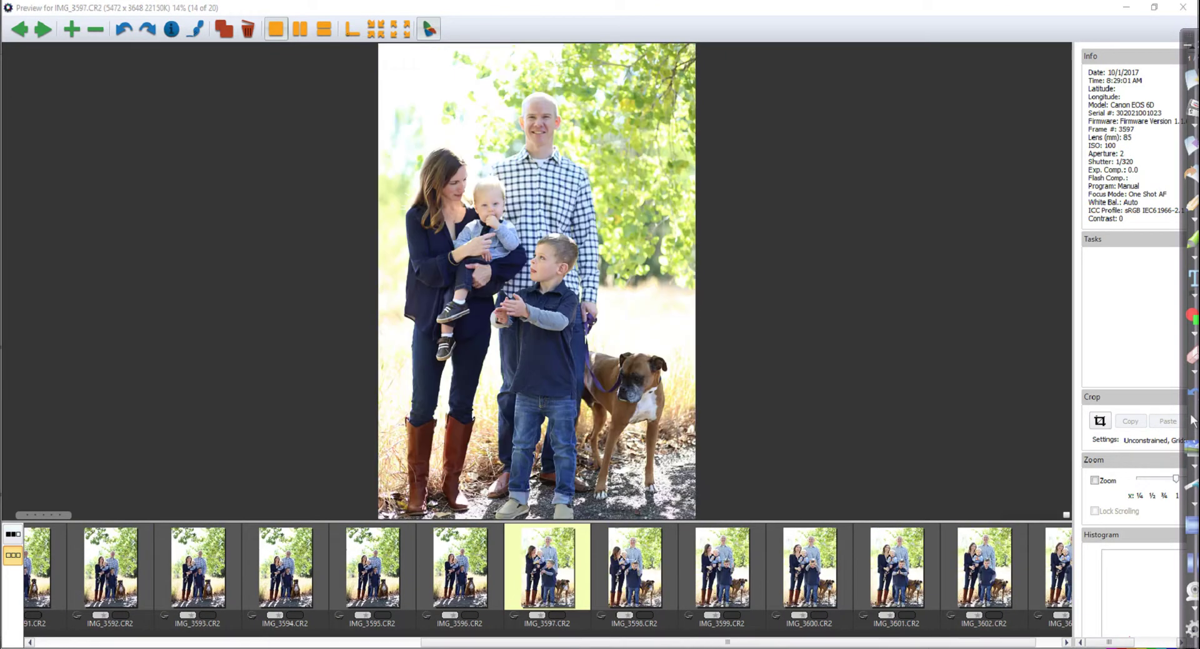
key("Right")
key("Right")
key("Right")
key("Right")
key("Right")
key("Right")
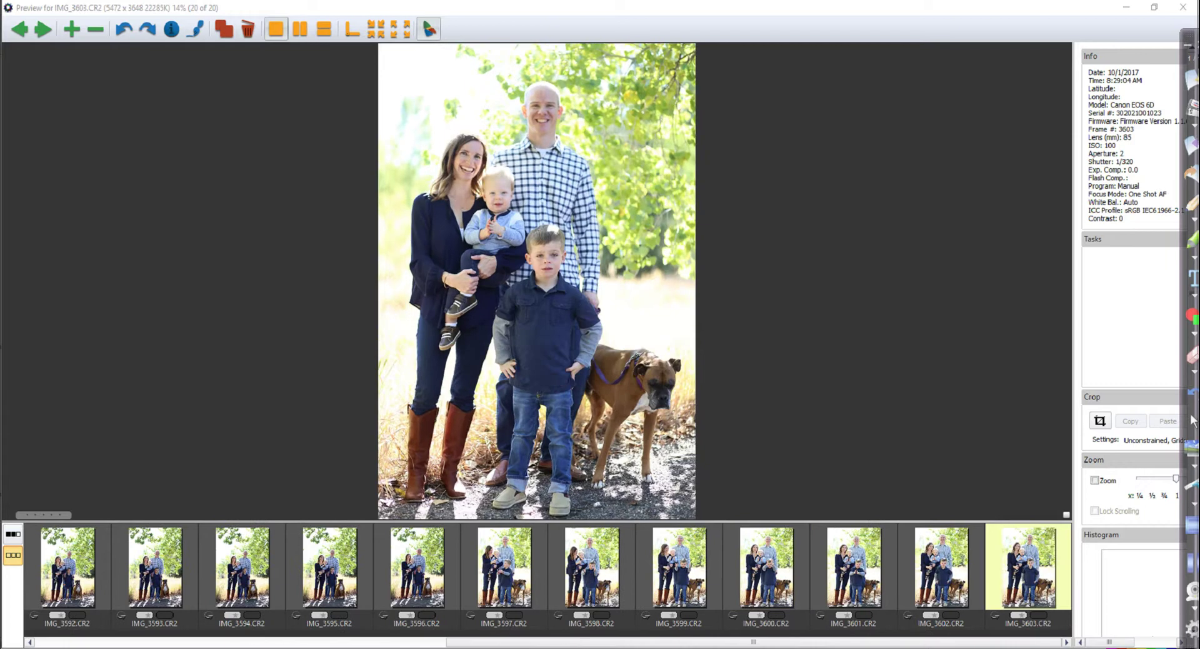
key("Left")
key("Left")
key("Left")
key("Left")
key("Left")
key("Left")
key("Left")
key("Left")
key("Left")
key("Left")
key("Left")
key("Left")
key("Left")
key("Left")
key("Left")
key("Left")
key("Left")
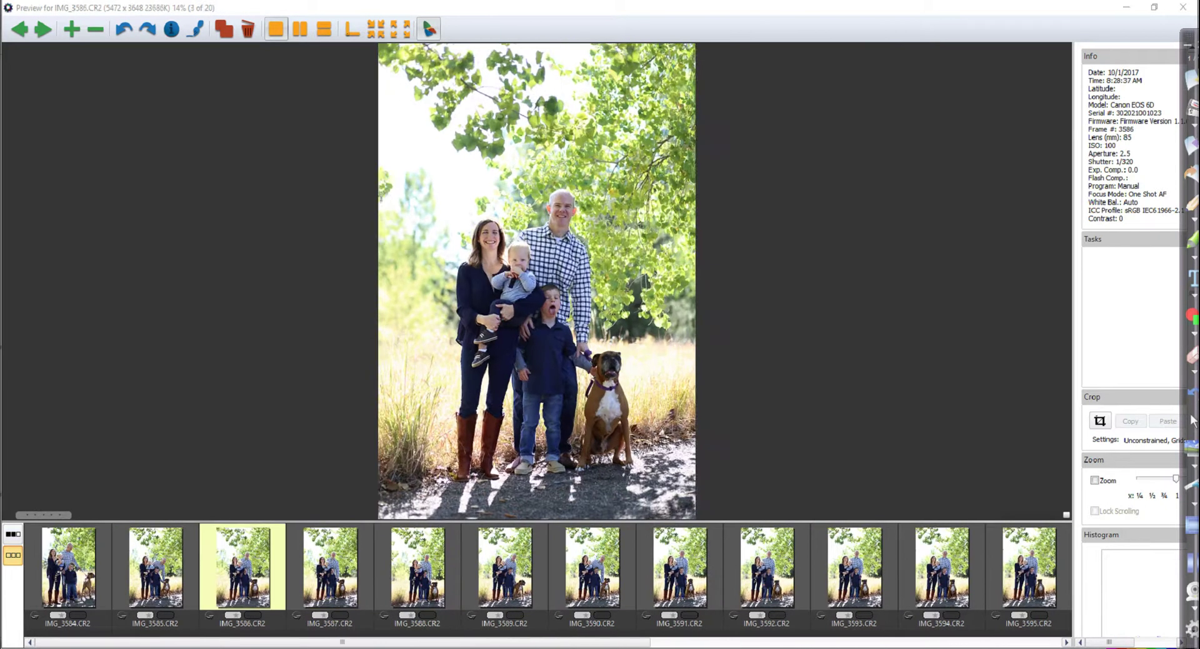
key("Left")
key("Left")
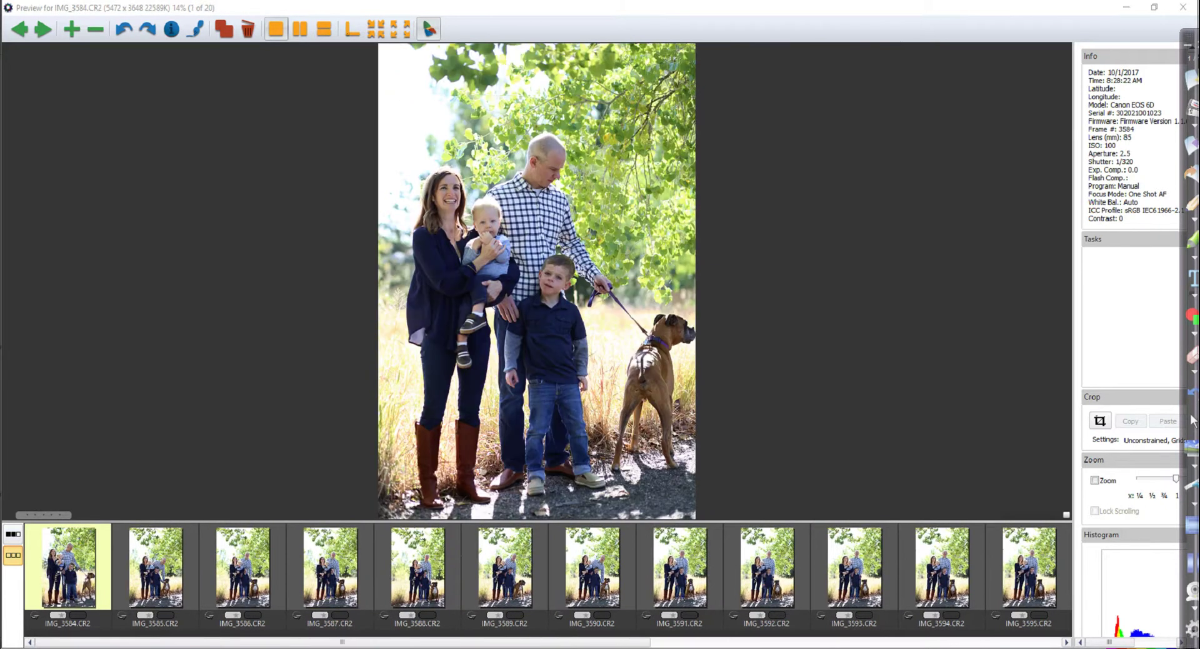
key("Right")
key("Right")
key("Right")
key("Right")
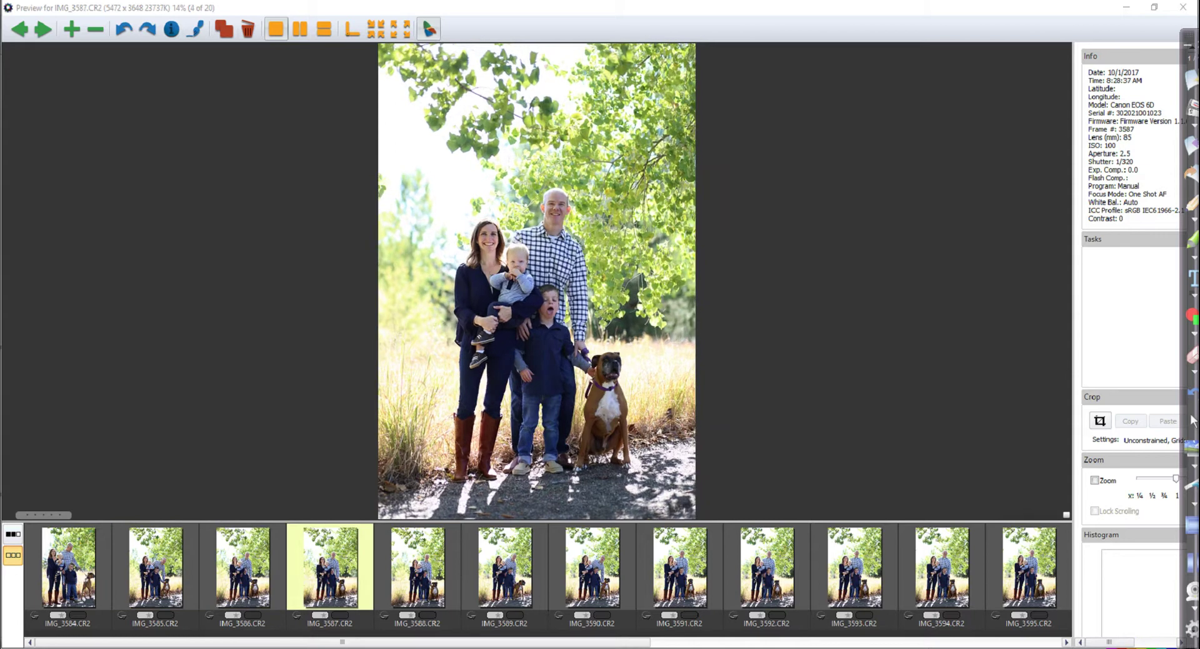
key("Right")
Tag IMG_3591, 3595, 3599 and 3602 orange, then close the preview and restore the window
key("Right")
key("Right")
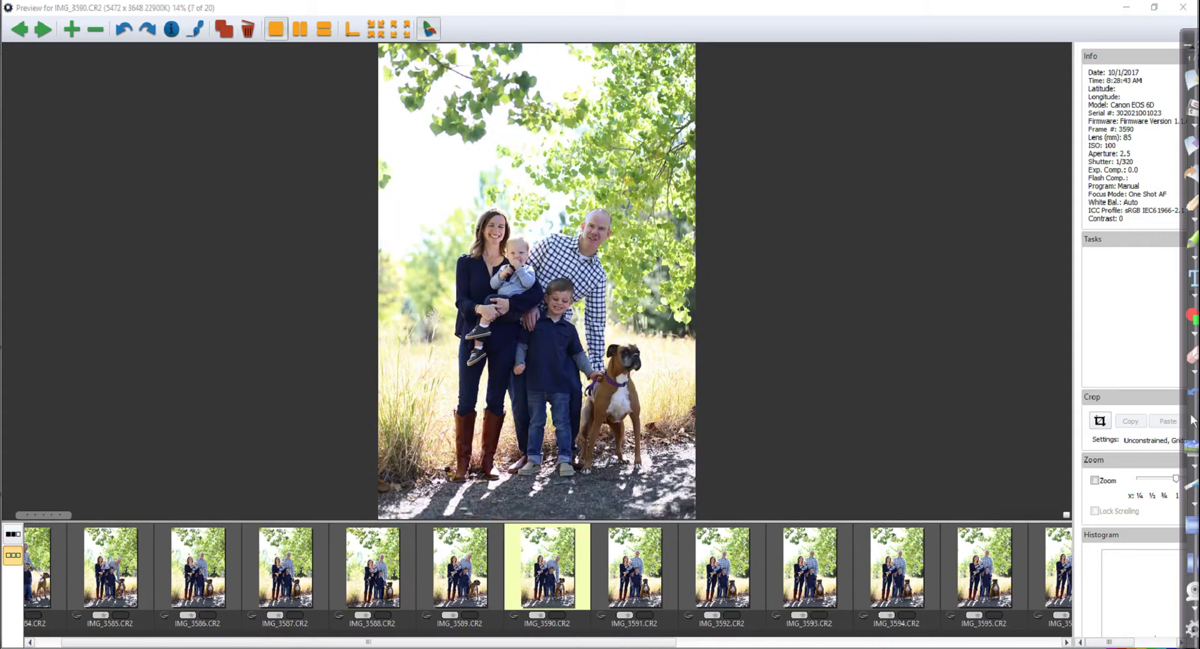
key("t")
key("Right")
key("Right")
key("Right")
key("Right")
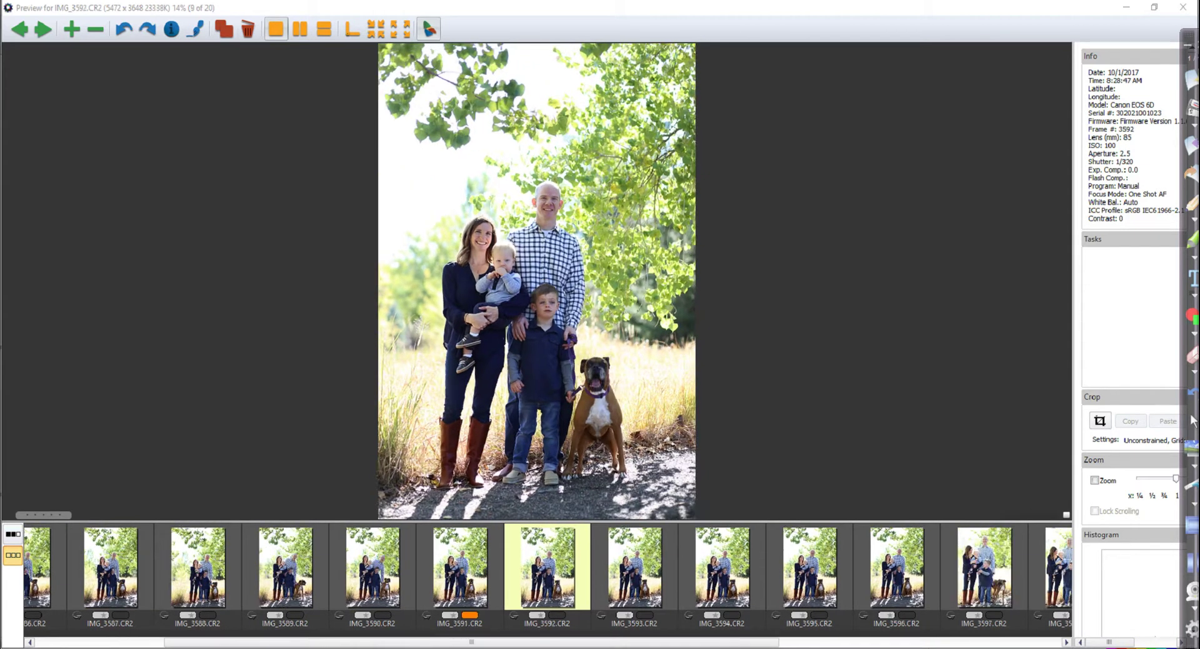
key("t")
key("Right")
key("Right")
key("Right")
key("Right")
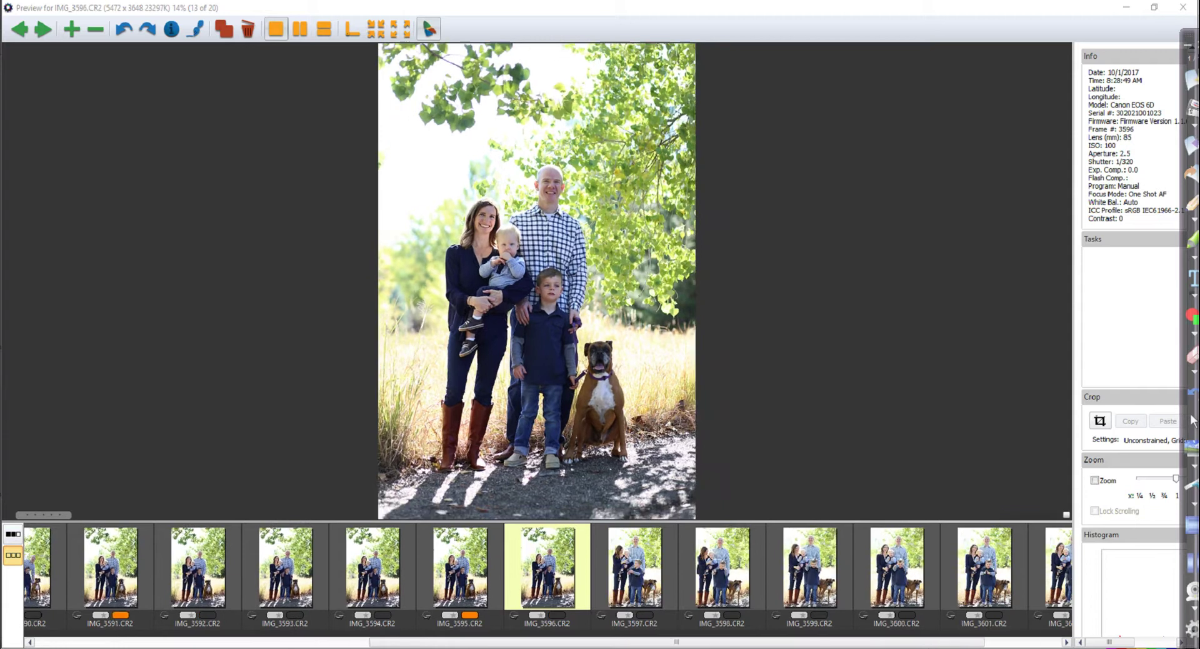
key("t")
key("Right")
key("Right")
key("Right")
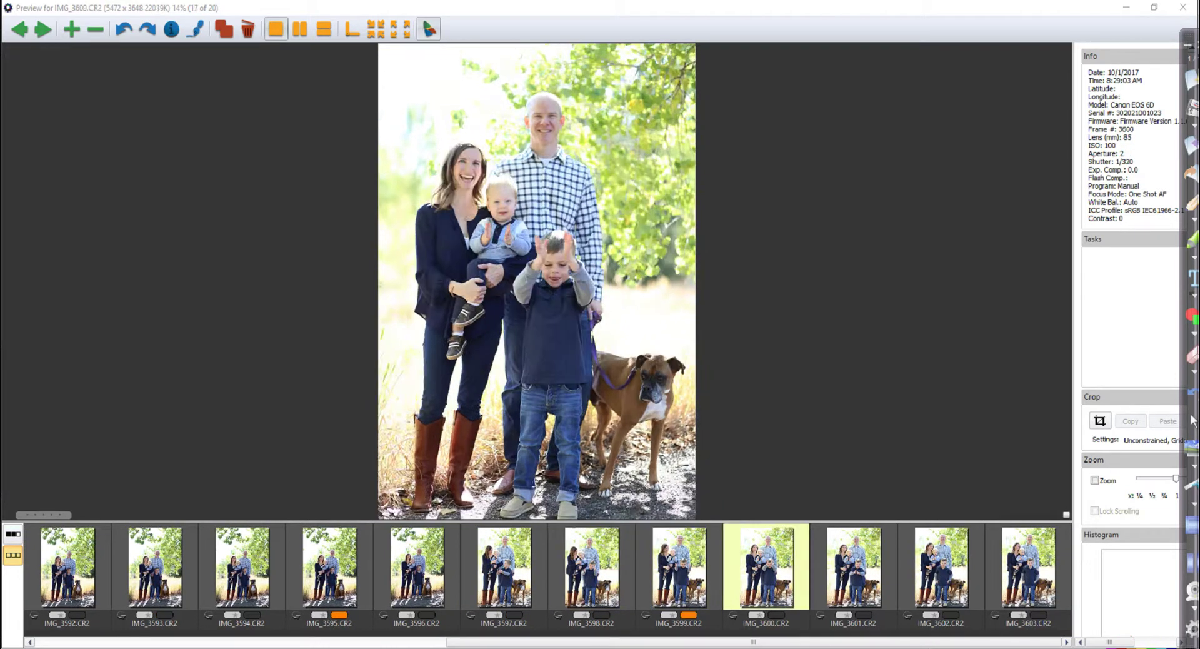
key("t")
key("Right")
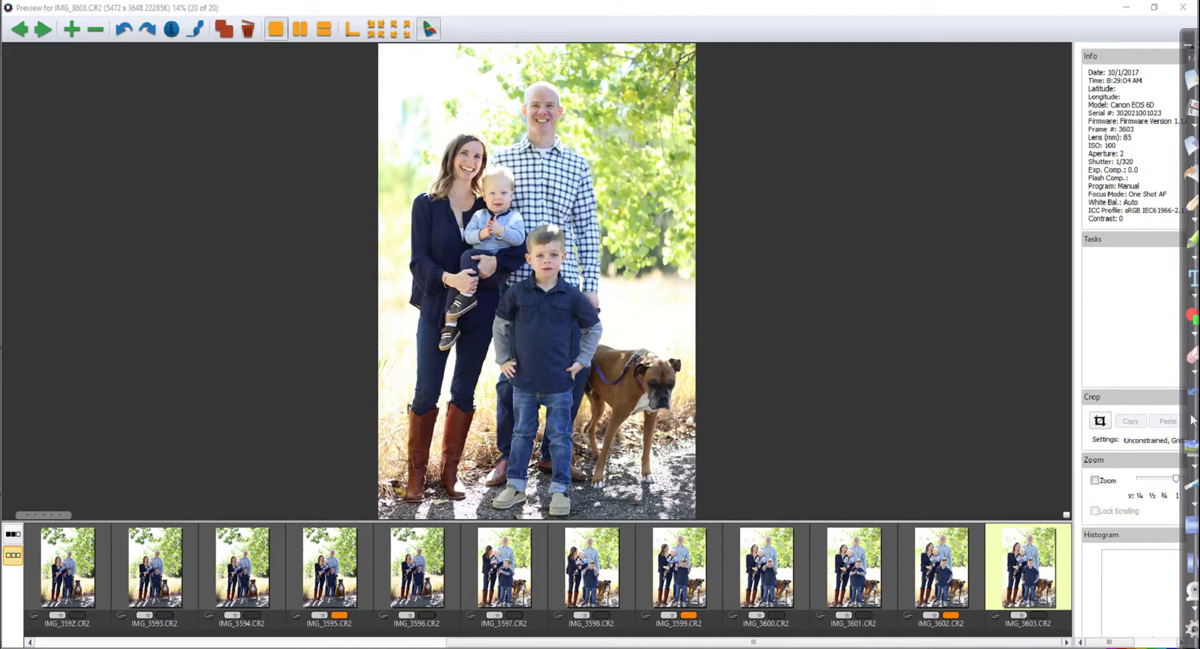
left_click(1183, 7)
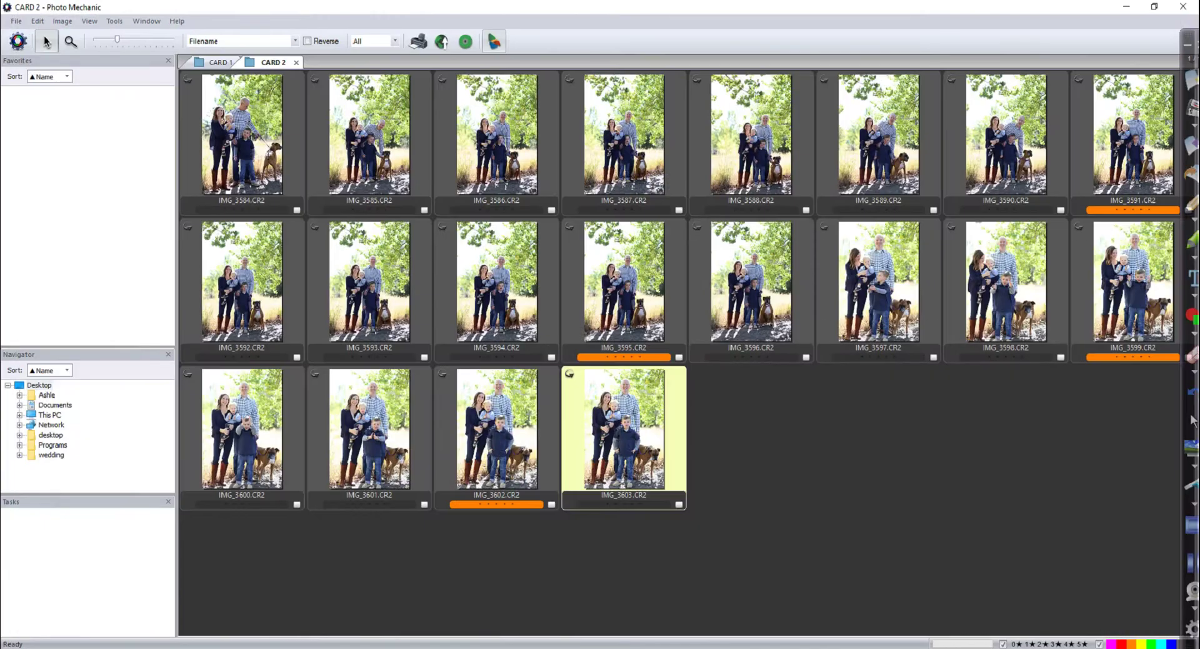
key("super+Down")
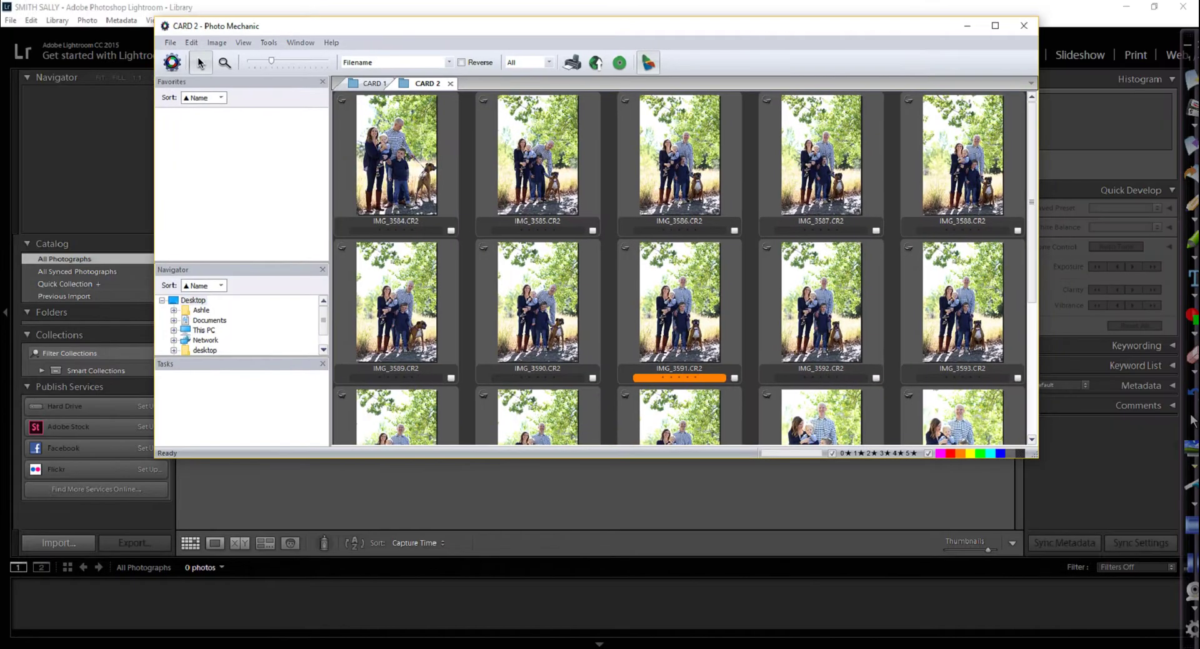
Filter the CARD 2 contact sheet to show only the orange colour-class photos
mouse_move(971, 403)
left_mouse_down()
mouse_move(849, 447)
mouse_move(1021, 408)
mouse_move(963, 401)
left_mouse_up()
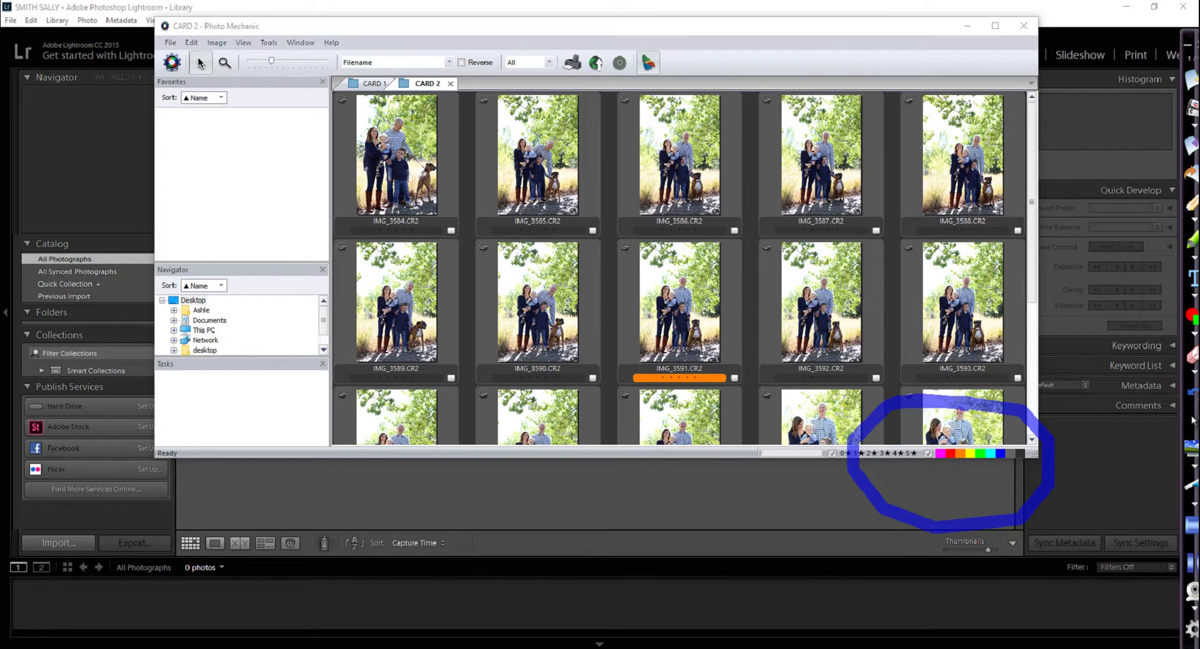
left_click(1193, 422)
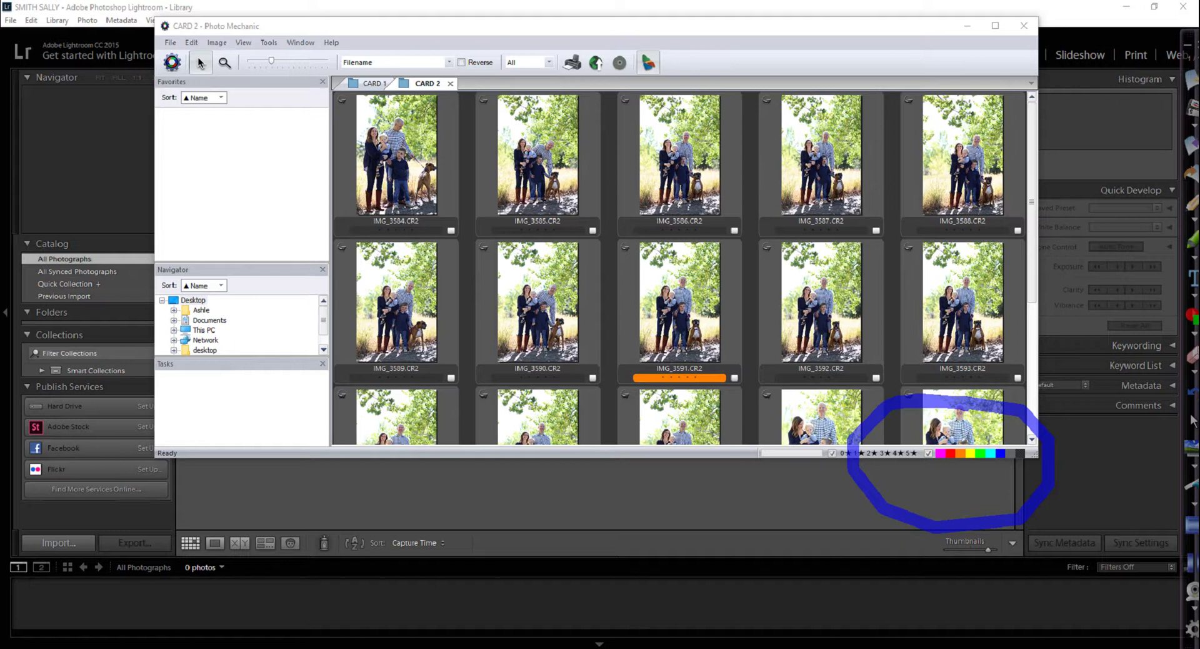
left_click_drag(914, 449, 924, 445)
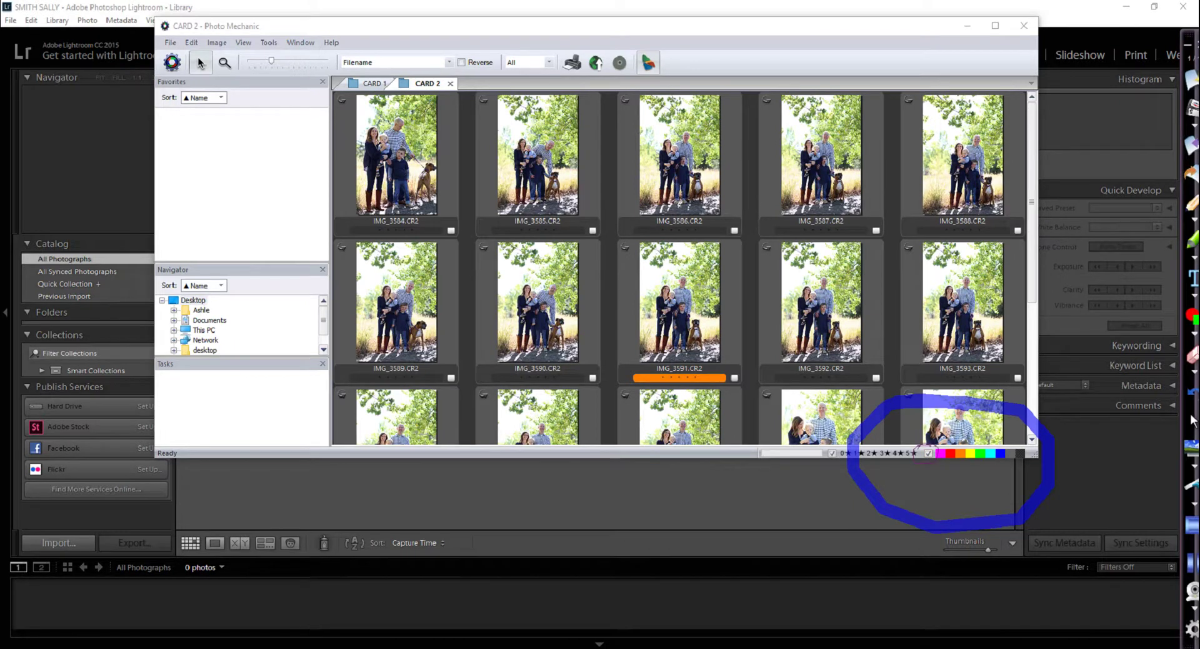
mouse_move(923, 440)
left_mouse_down()
mouse_move(914, 463)
mouse_move(935, 446)
mouse_move(913, 441)
left_mouse_up()
left_click(1193, 353)
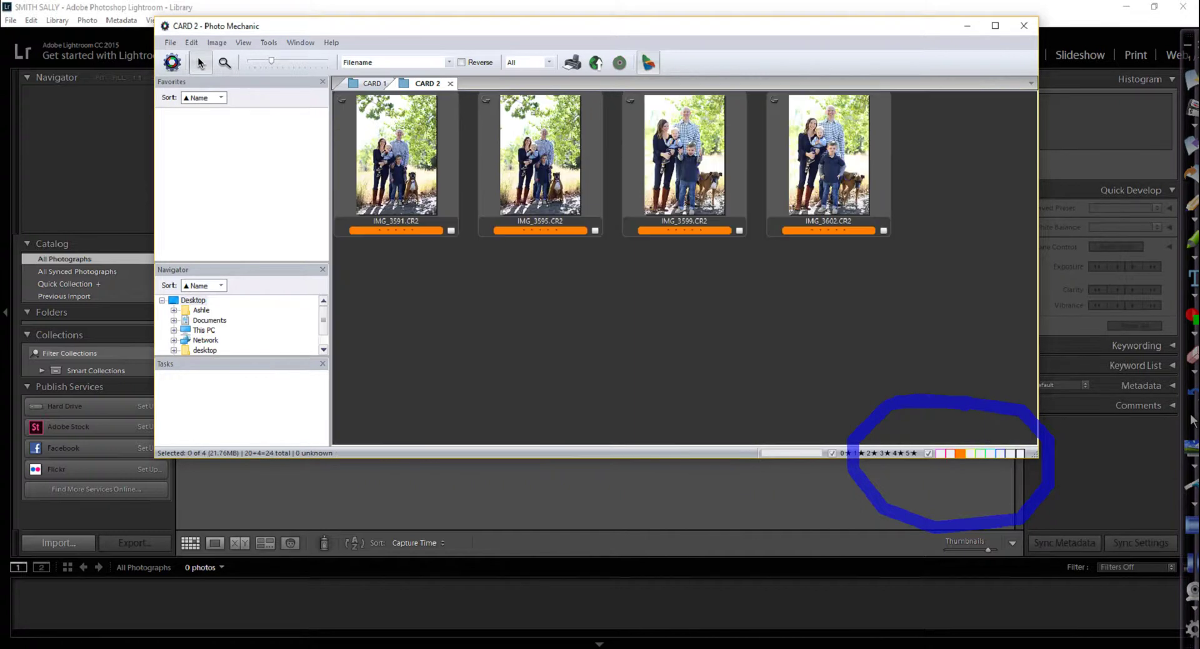
left_click(1193, 421)
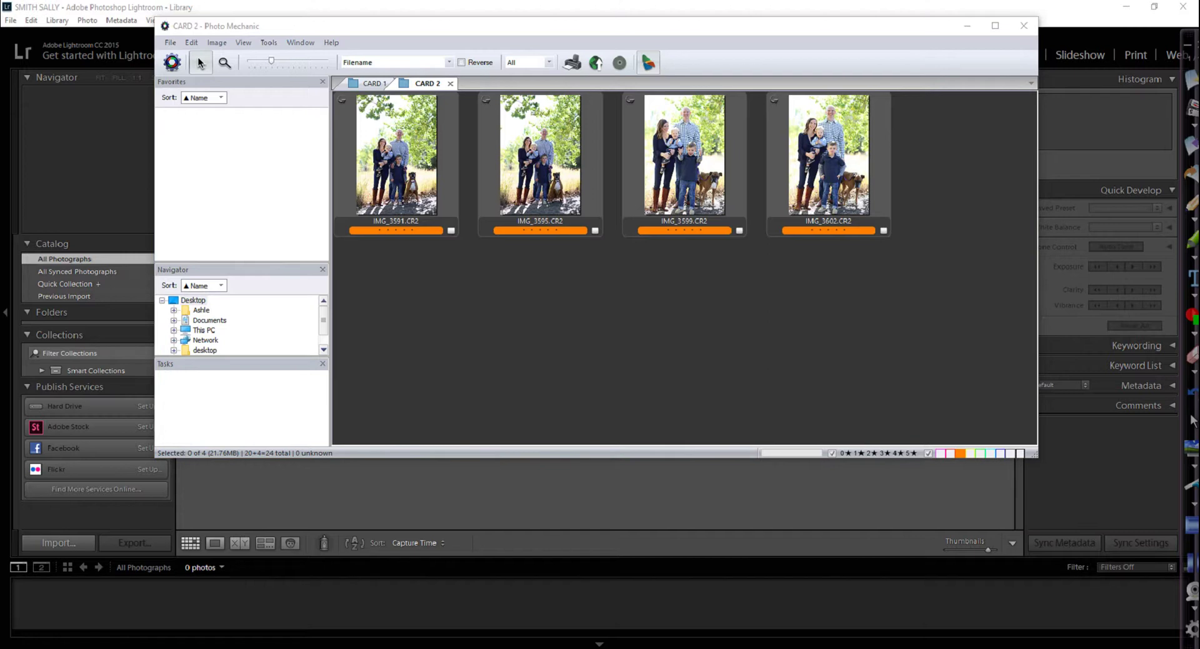
Select all four orange-tagged photos and switch from Photo Mechanic to Lightroom
left_click(200, 62)
key("ctrl+a")
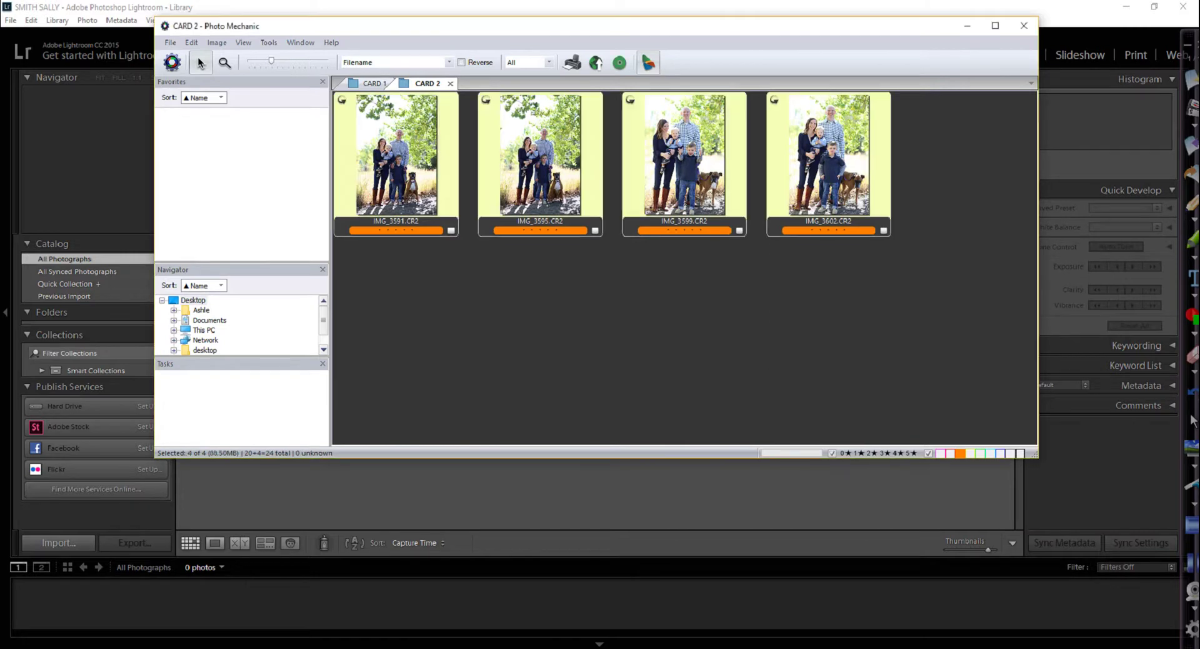
key("alt+Tab")
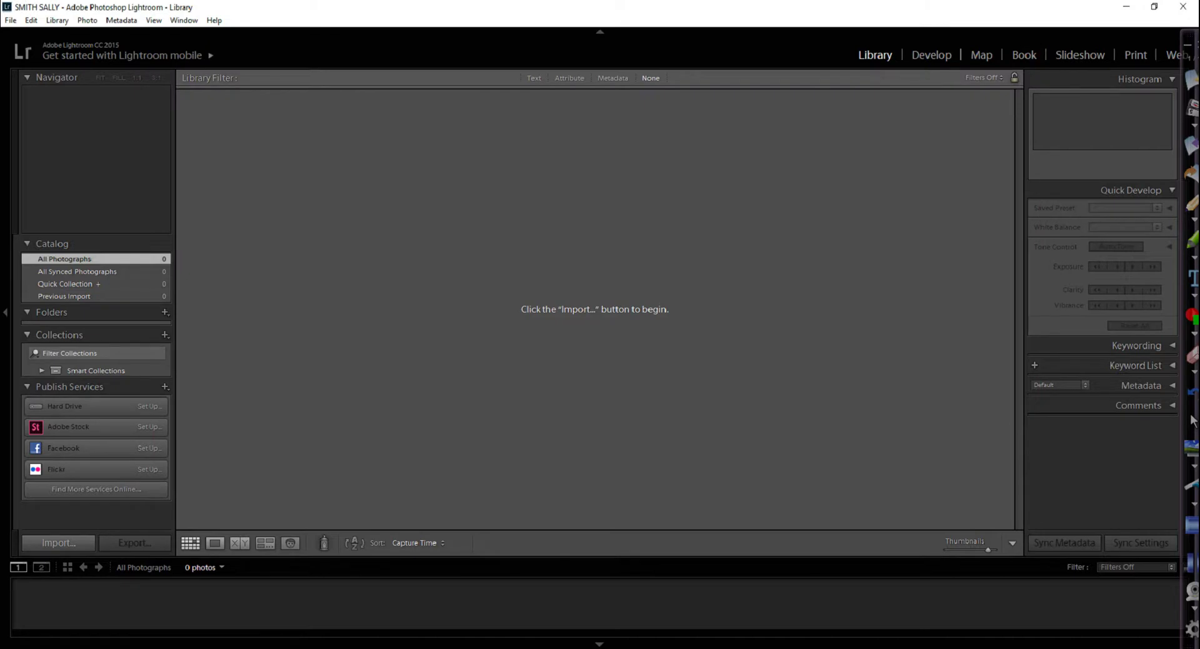
Import the four checked CARD 2 photos using Add, with Build Smart Previews ticked
key("ctrl+shift+i")
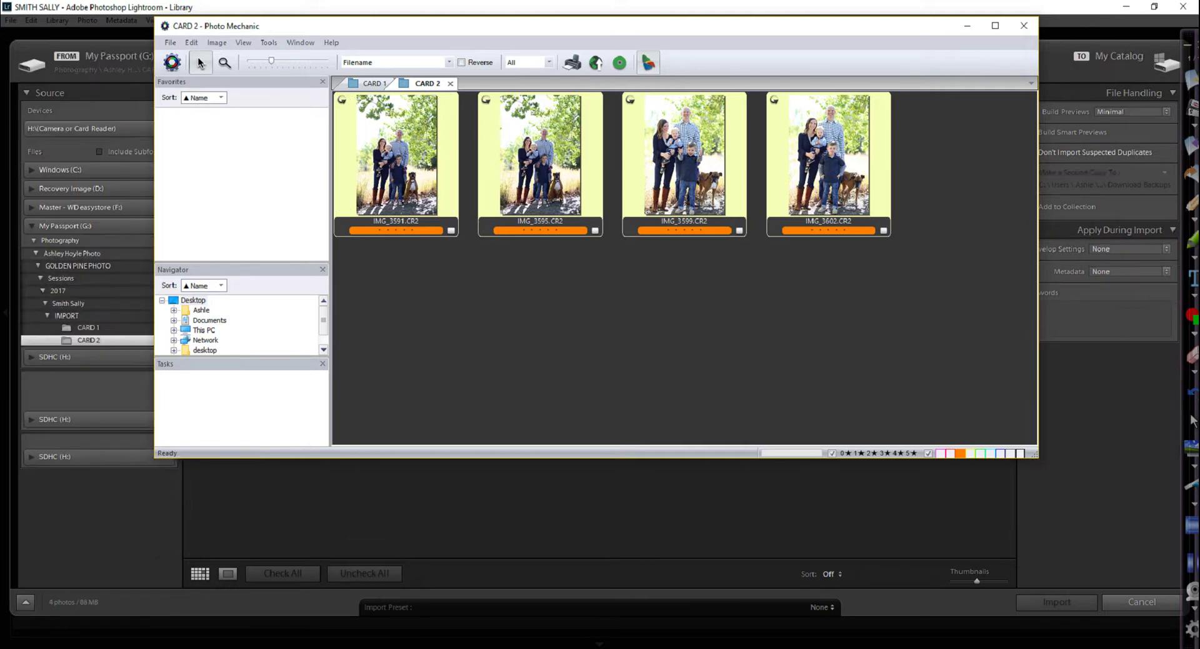
left_click(967, 26)
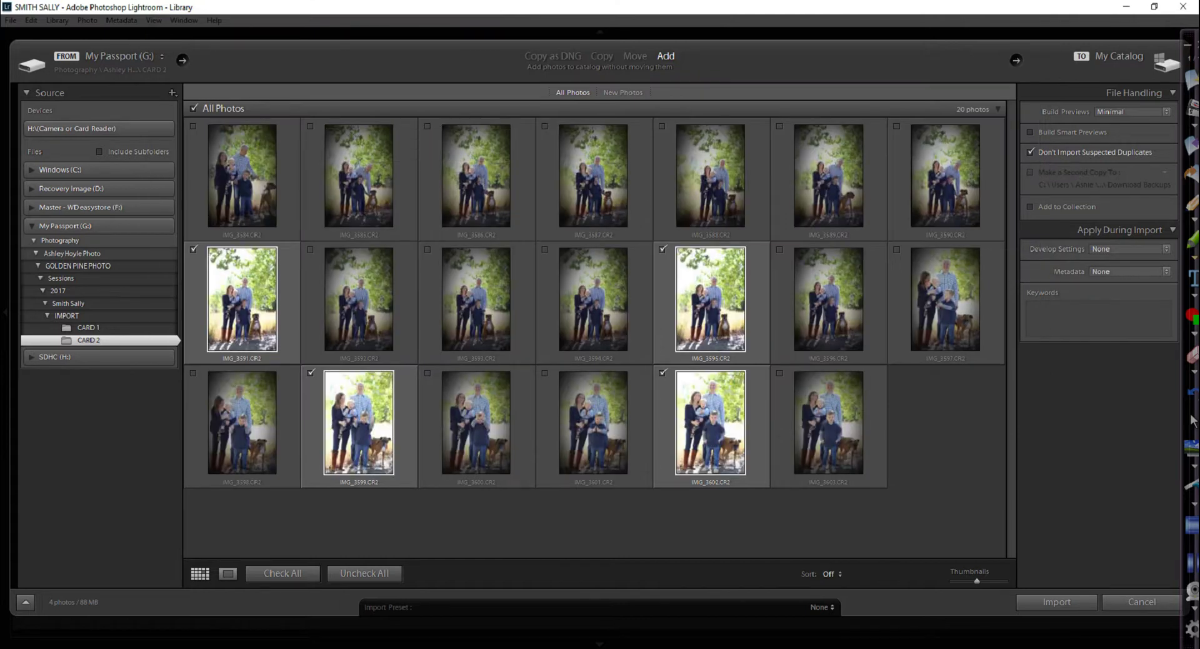
mouse_move(1136, 104)
left_mouse_down()
mouse_move(1001, 160)
mouse_move(1150, 128)
mouse_move(1106, 112)
left_mouse_up()
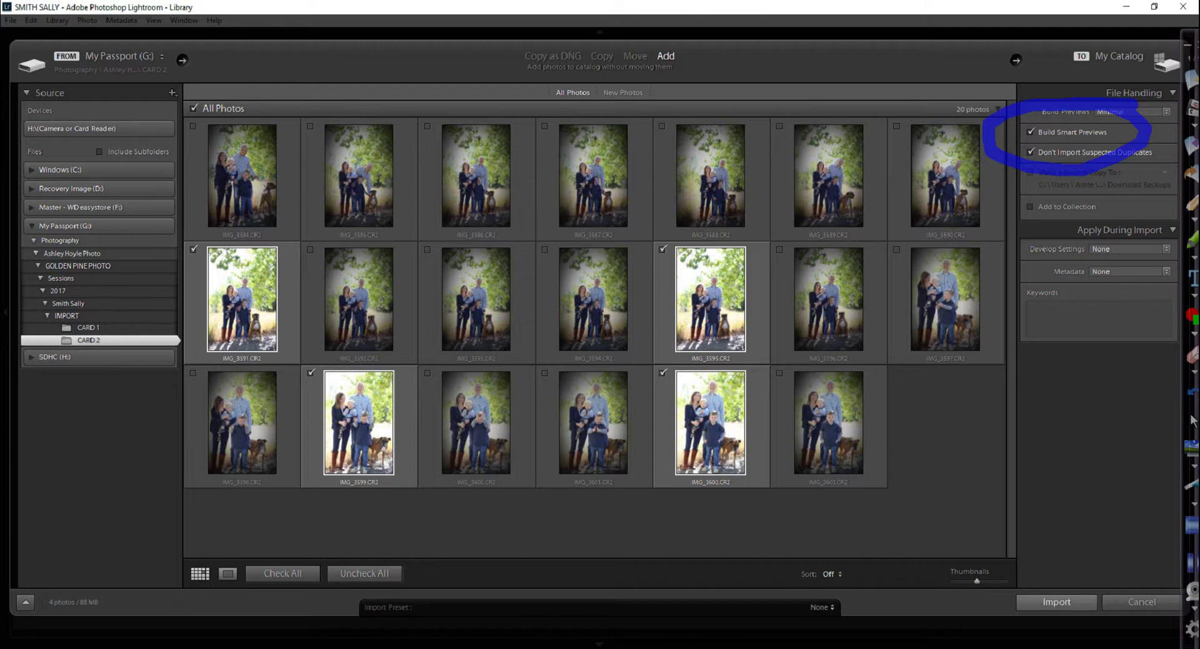
left_click(1057, 602)
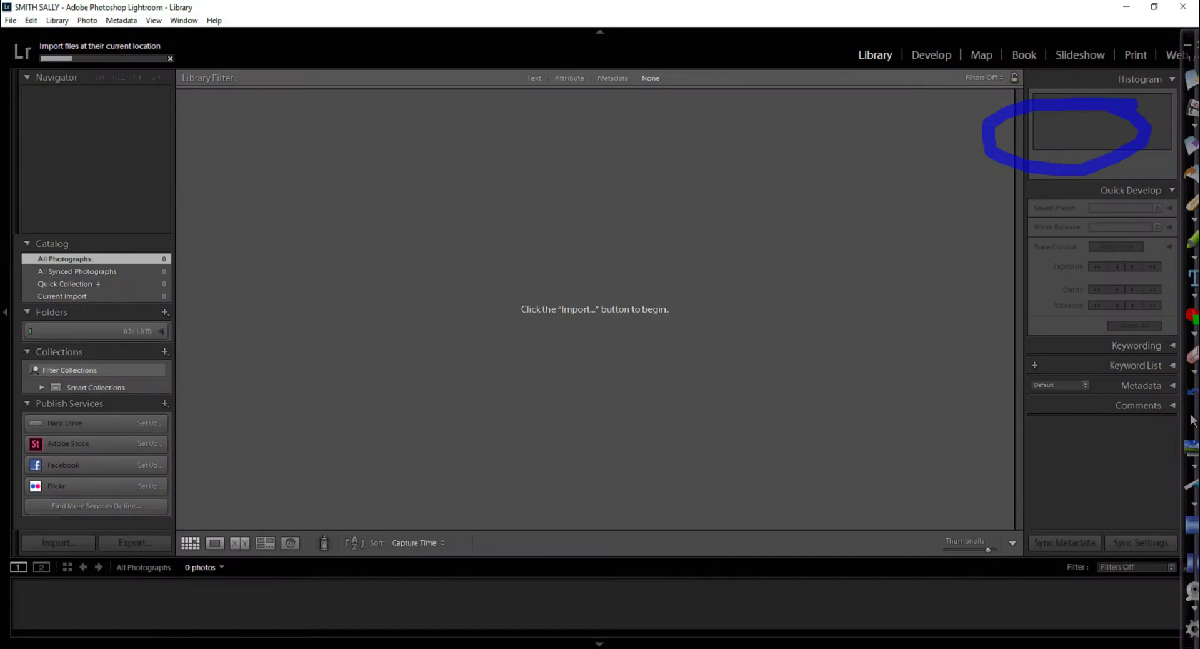
Bring Photo Mechanic back, switch to CARD 1 and preview the photos through IMG_3519
key("alt+Tab")
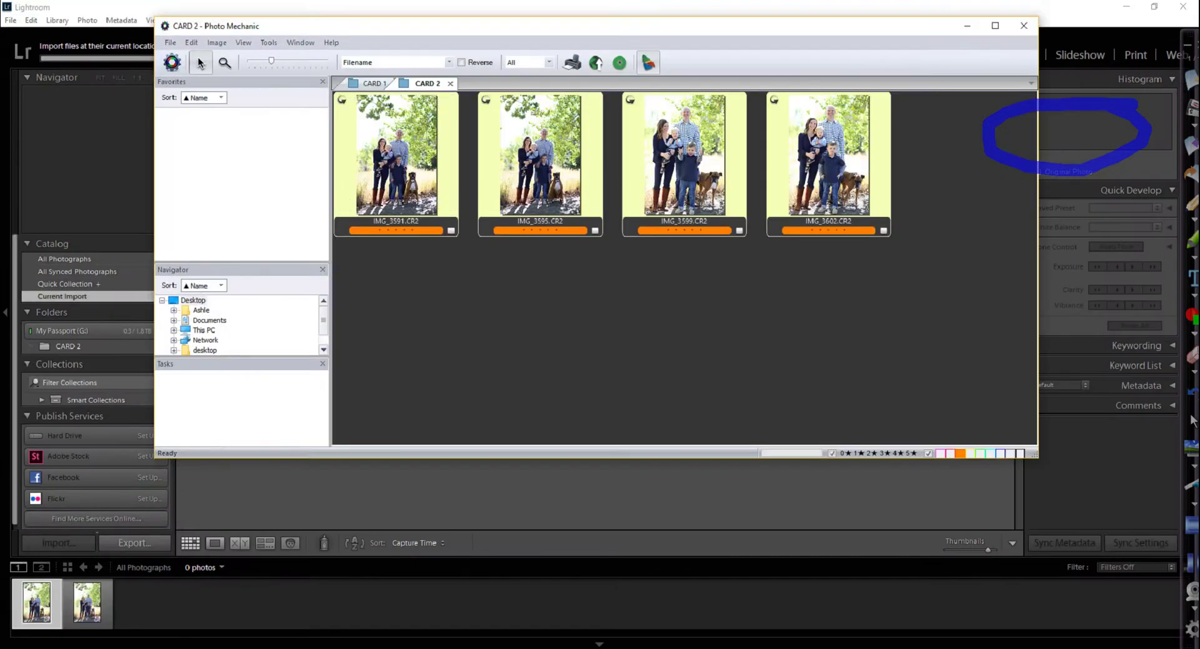
key("ctrl+Tab")
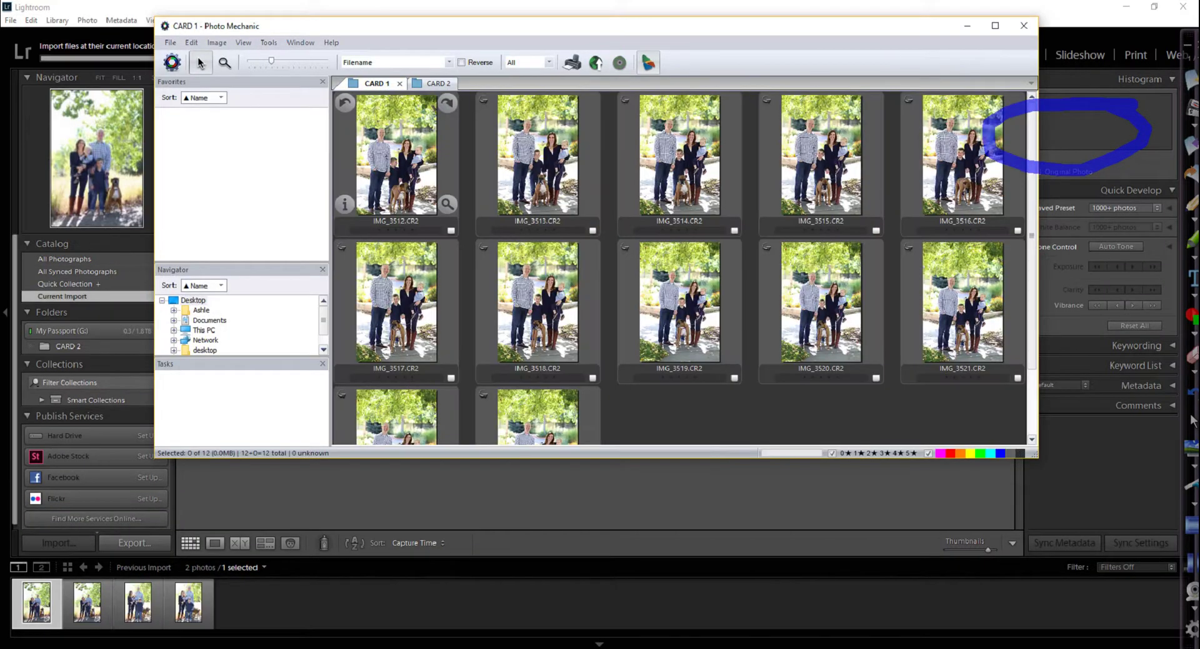
key("Return")
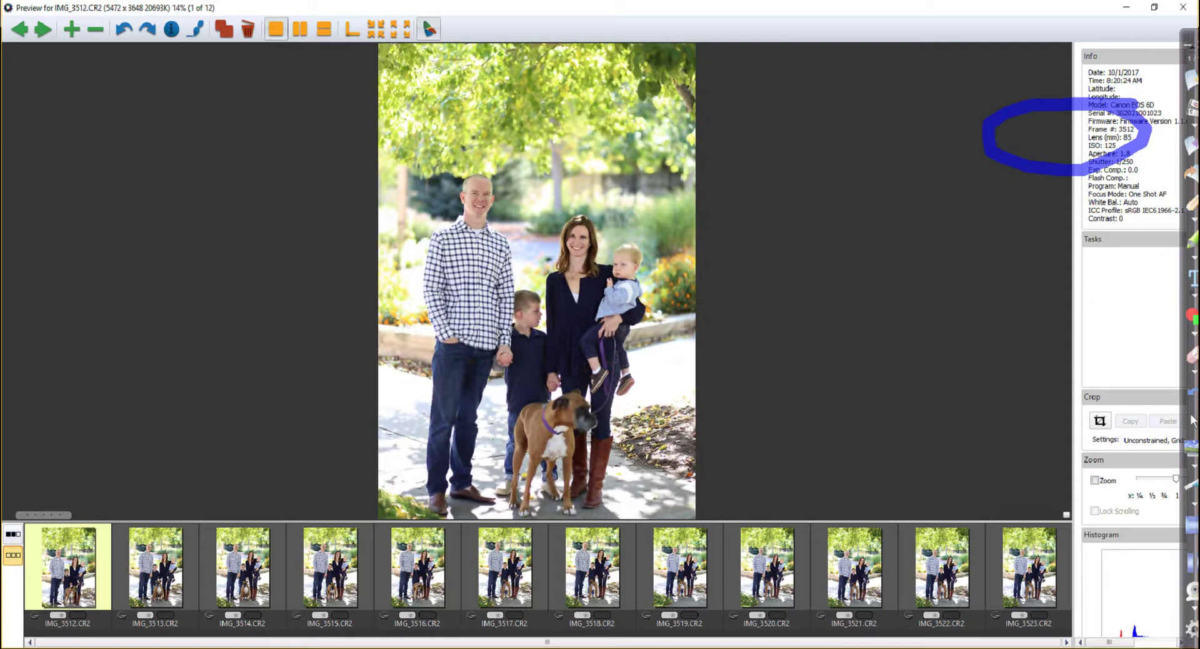
key("Right")
key("Right")
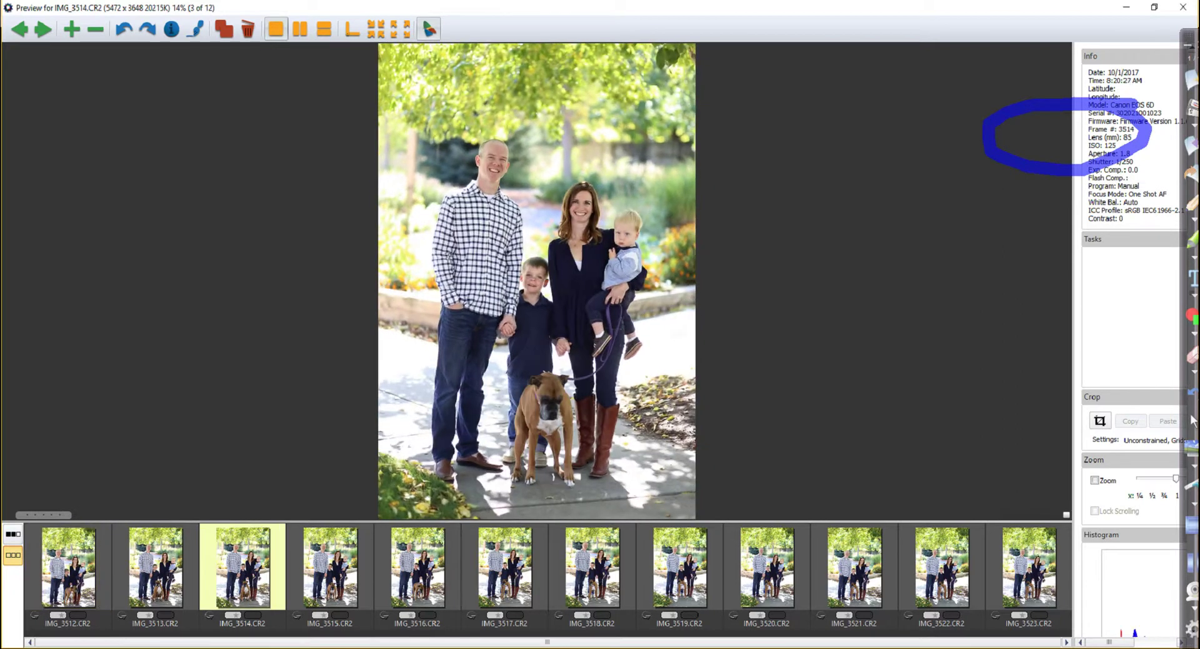
key("Right")
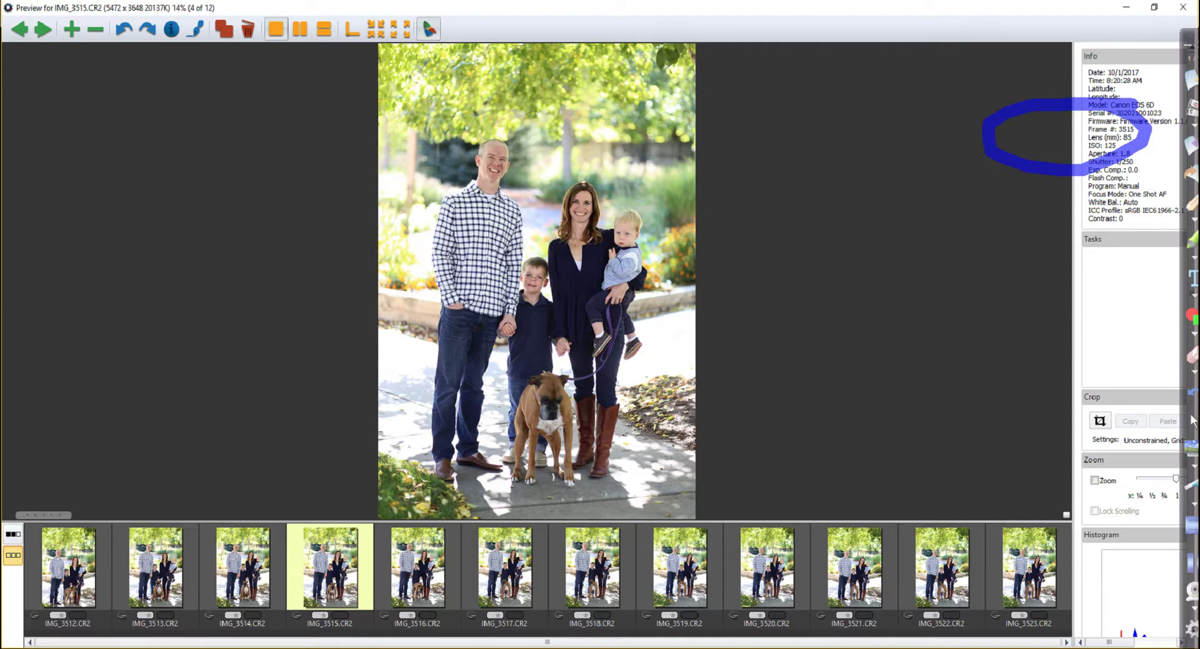
key("Left")
key("Right")
key("Right")
key("Right")
key("Right")
key("Right")
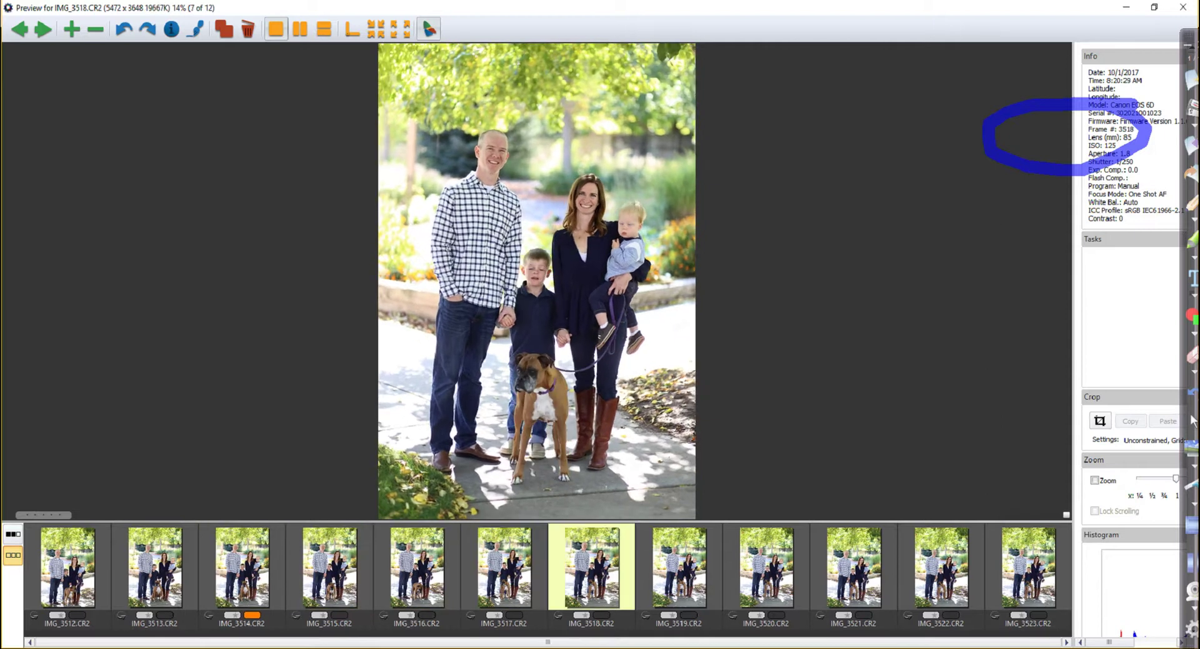
Orange-label IMG_3520 and IMG_3522 with colour class 2, then close the preview
key("Right")
key("2")
key("Right")
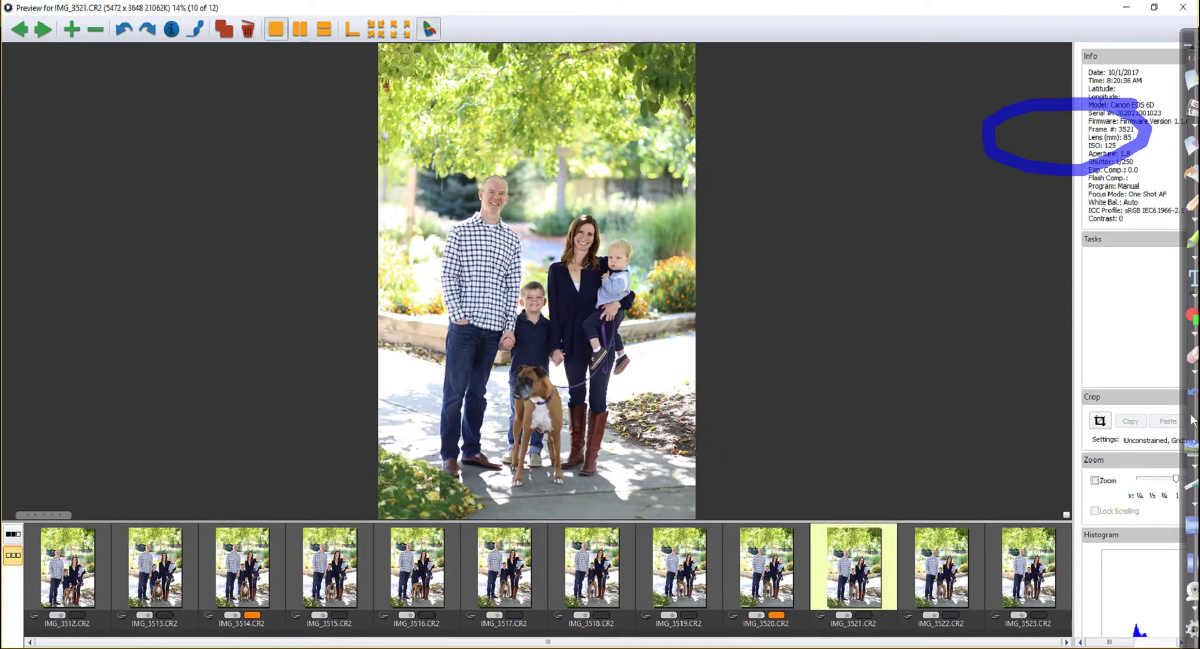
key("Right")
key("Right")
key("Left")
key("2")
key("Right")
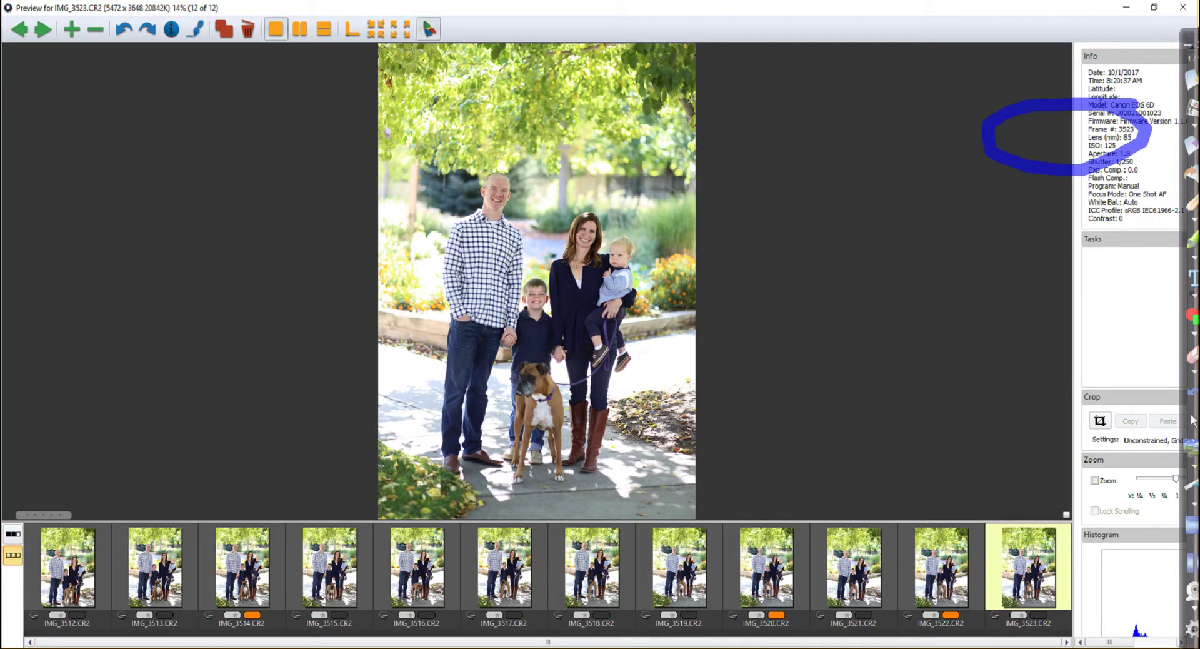
key("ctrl+shift+c")
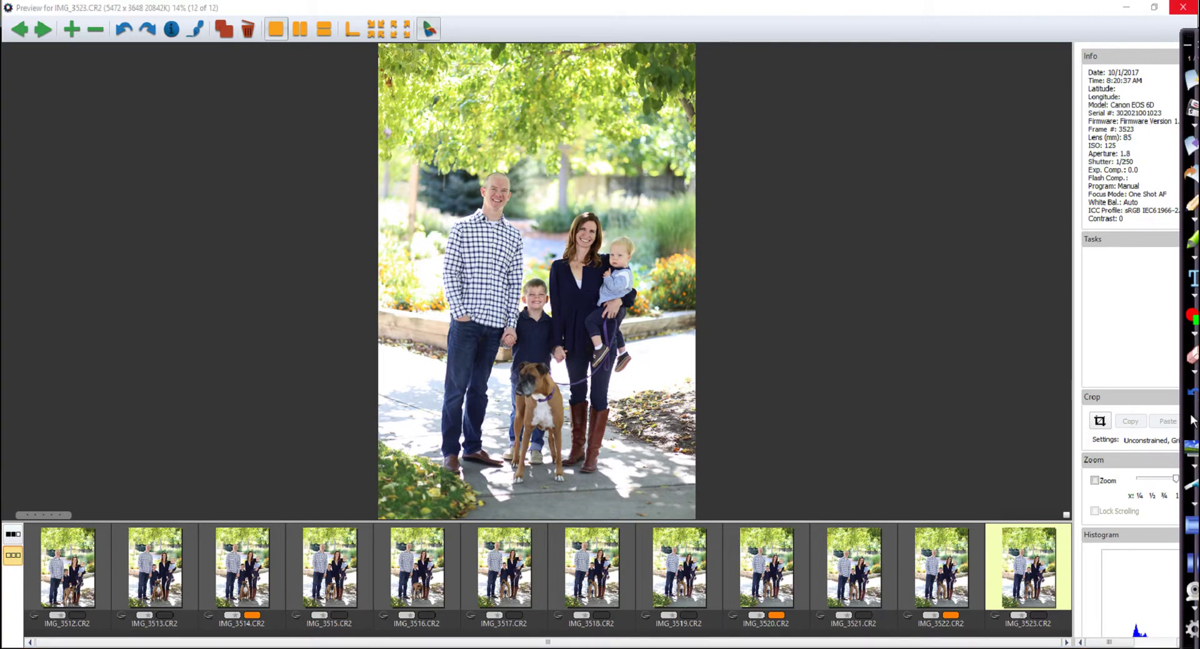
key("Escape")
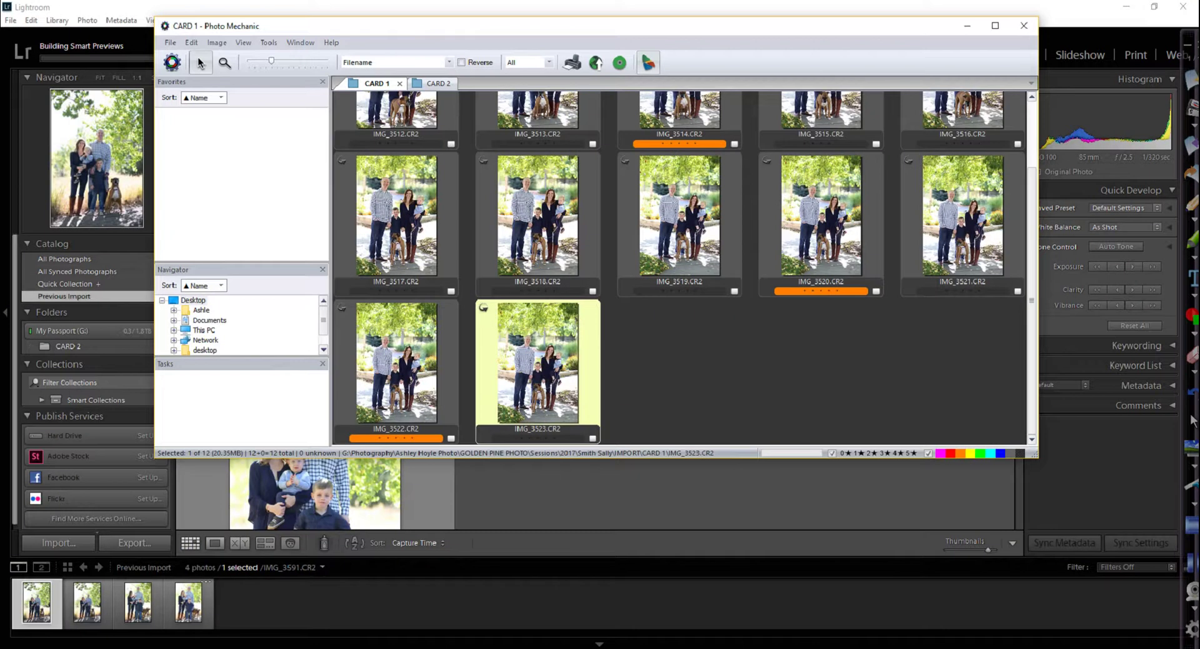
Filter CARD 1 to the orange-labelled IMG_3514, IMG_3520 and IMG_3522, and select all three
key("ctrl+shift+p")
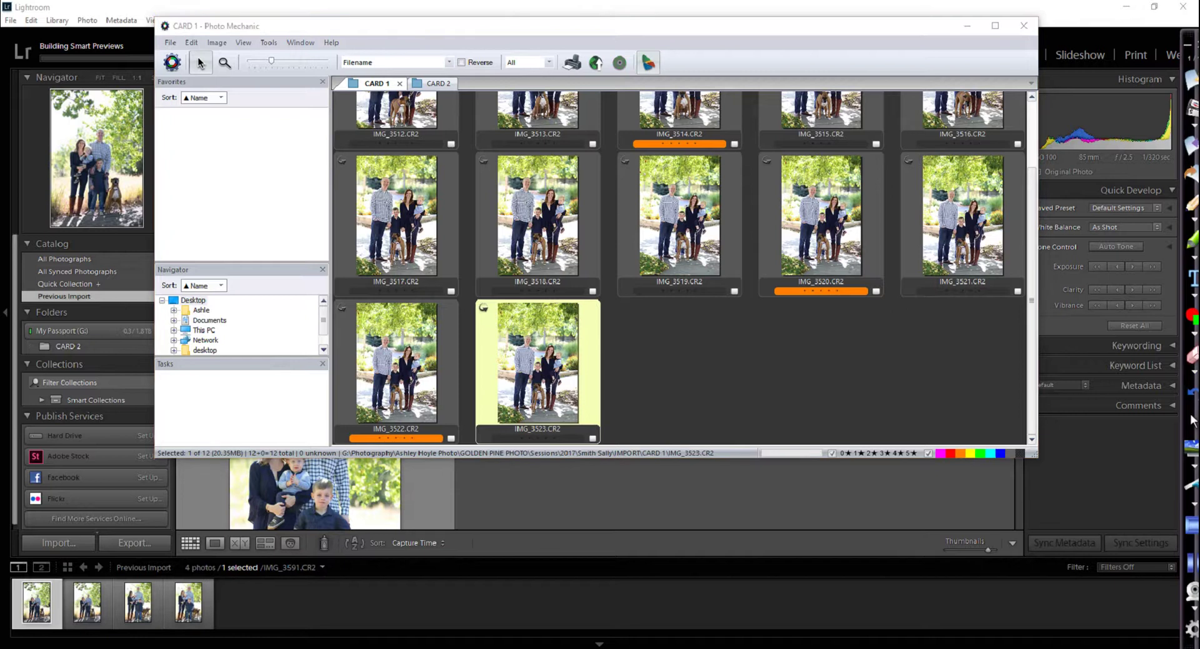
mouse_move(999, 391)
left_mouse_down()
mouse_move(867, 513)
mouse_move(999, 391)
left_mouse_up()
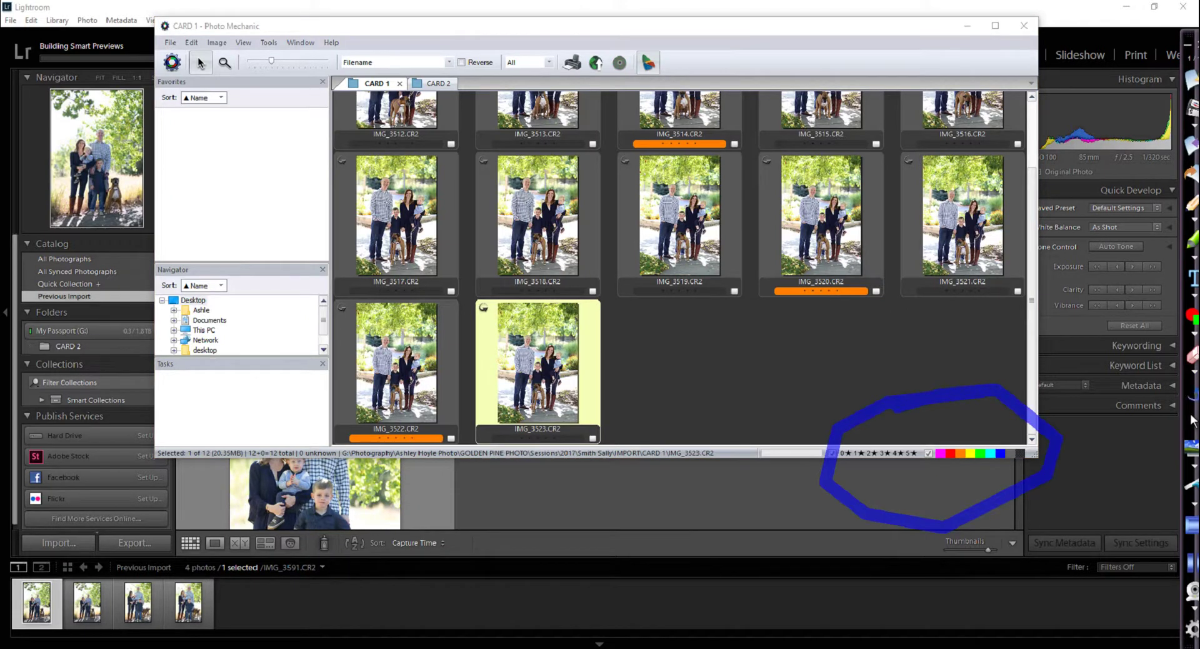
left_click(1192, 420)
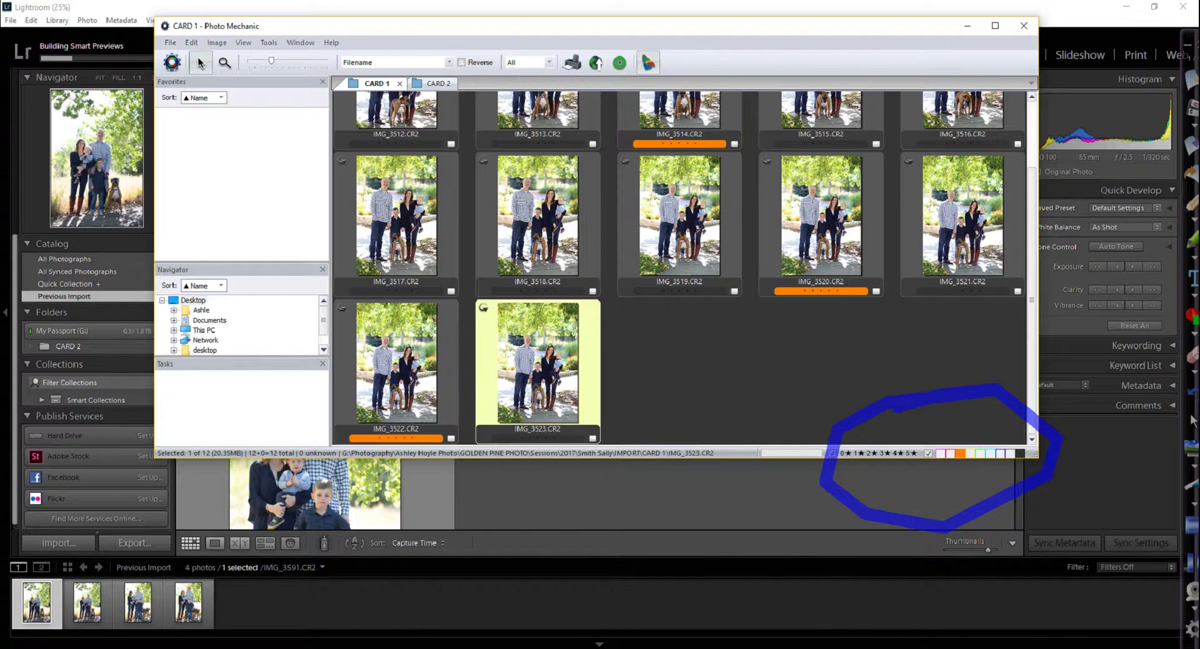
left_click(1021, 454)
left_click(928, 453)
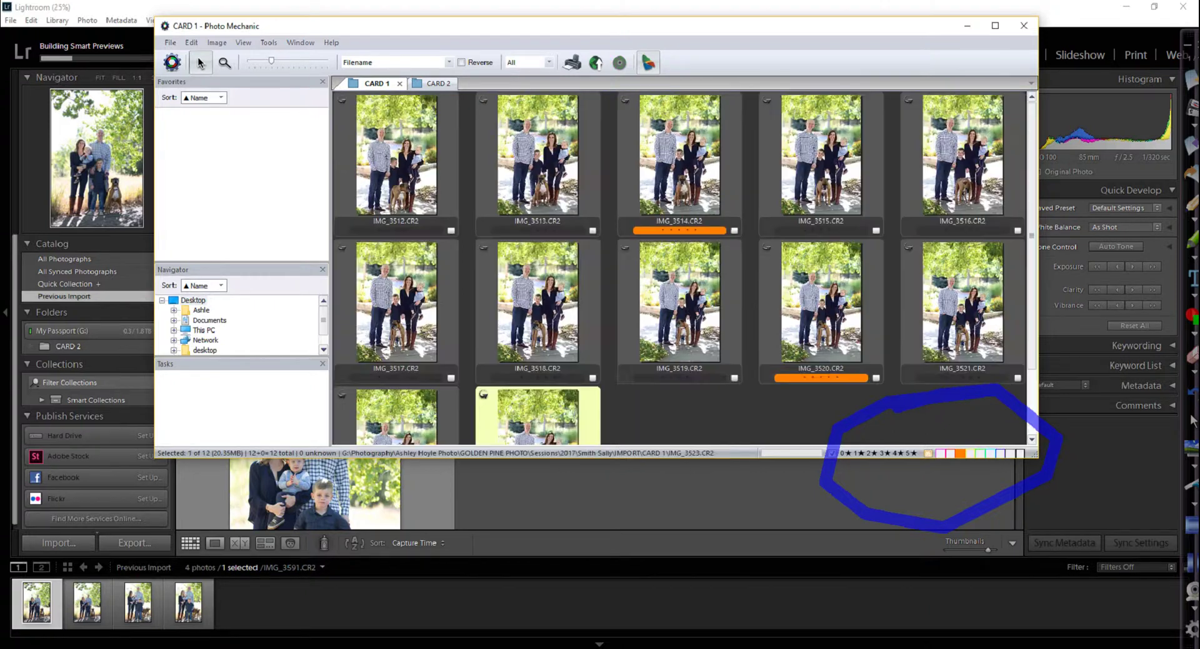
left_click(928, 452)
left_click(928, 453)
left_click(928, 453)
left_click(928, 452)
left_click(927, 453)
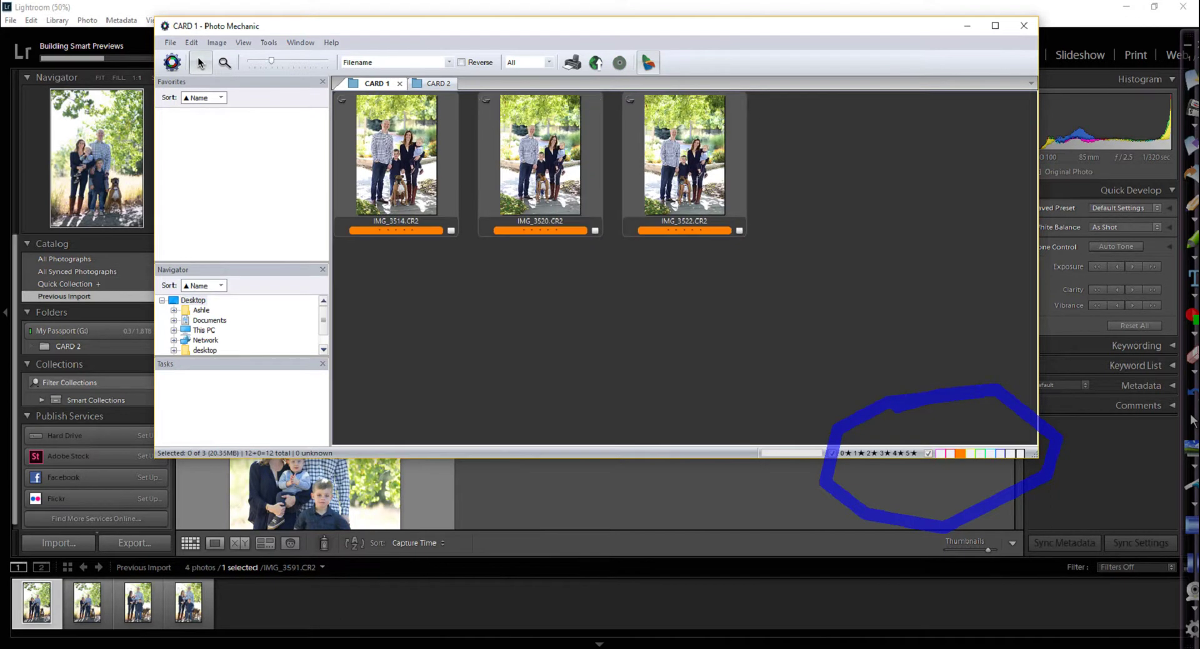
left_click(1192, 420)
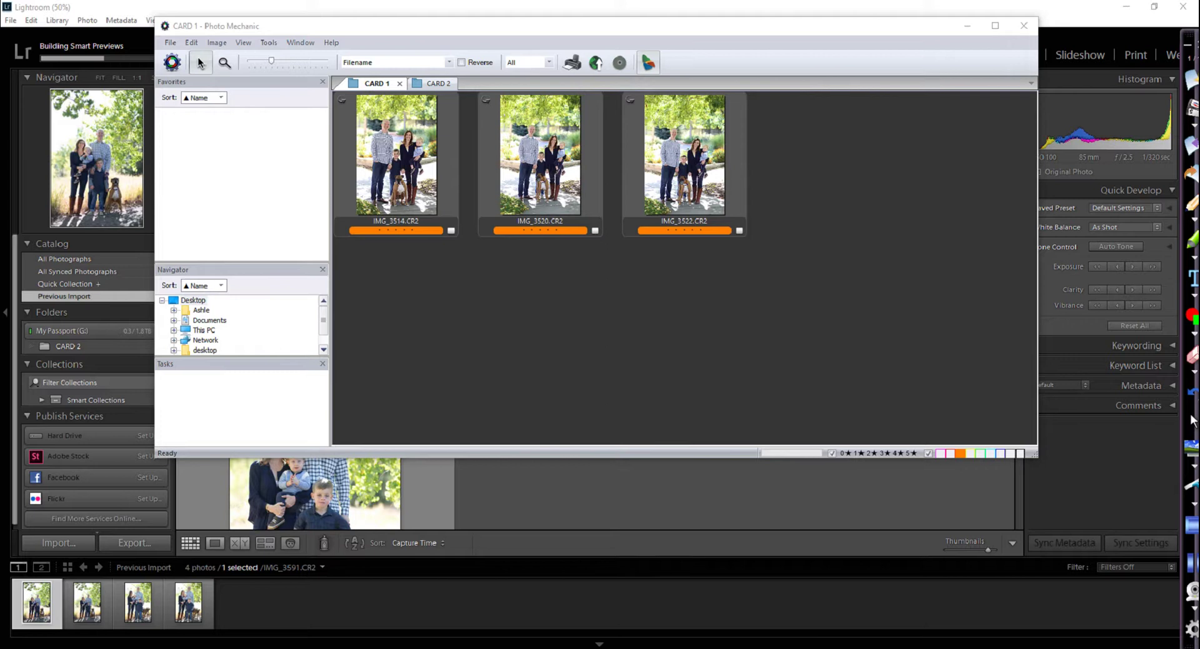
key("ctrl+a")
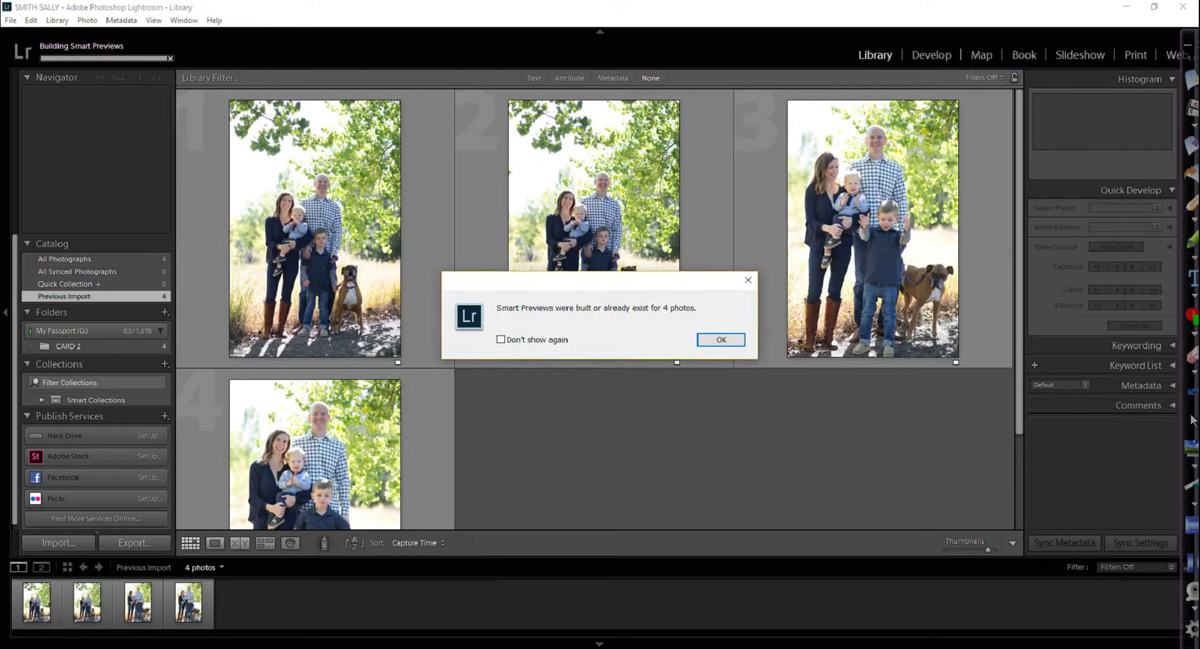
Import the three CARD 1 picks and set the filmstrip source to All Photographs
key("Return")
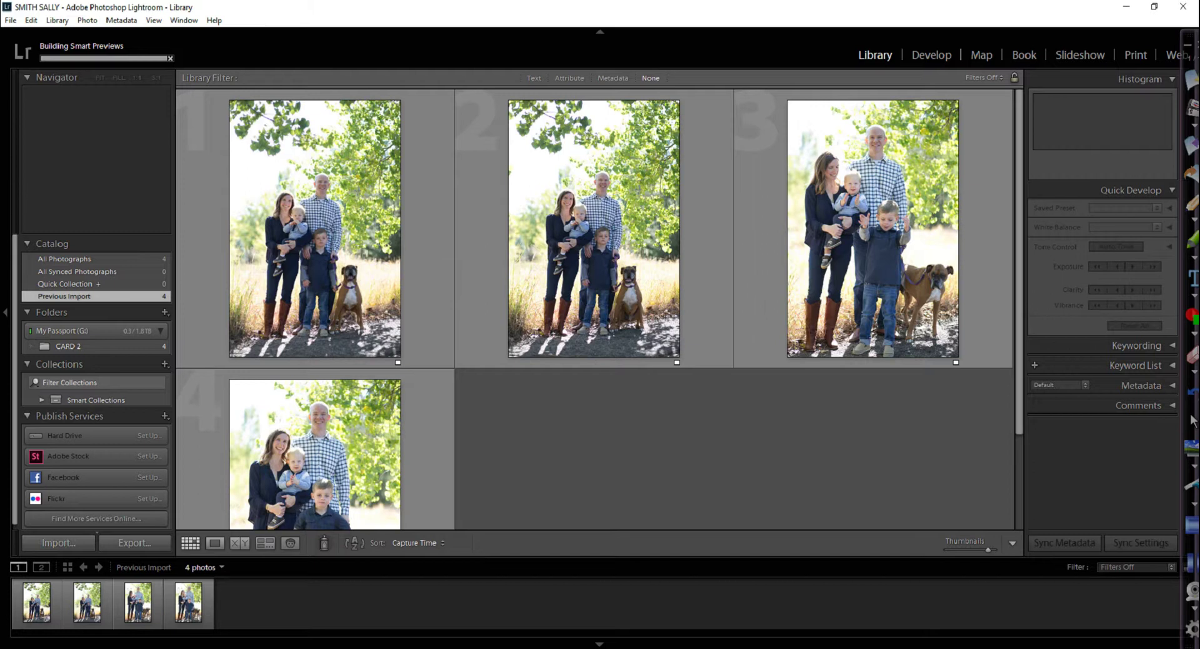
left_click(58, 542)
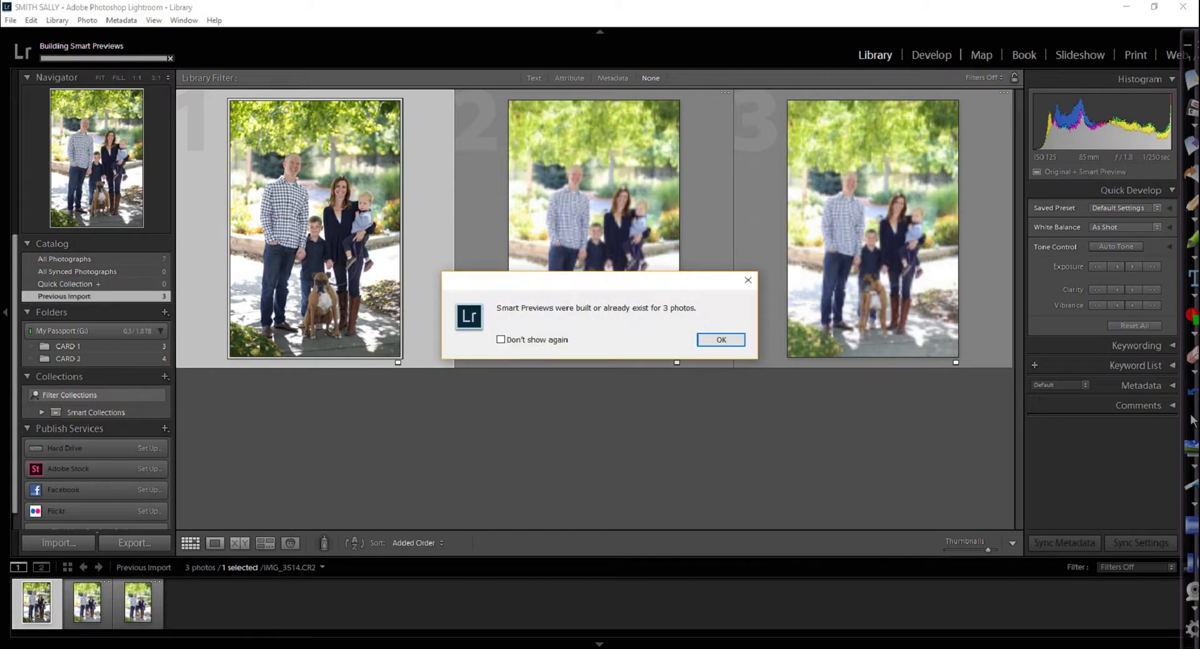
key("Return")
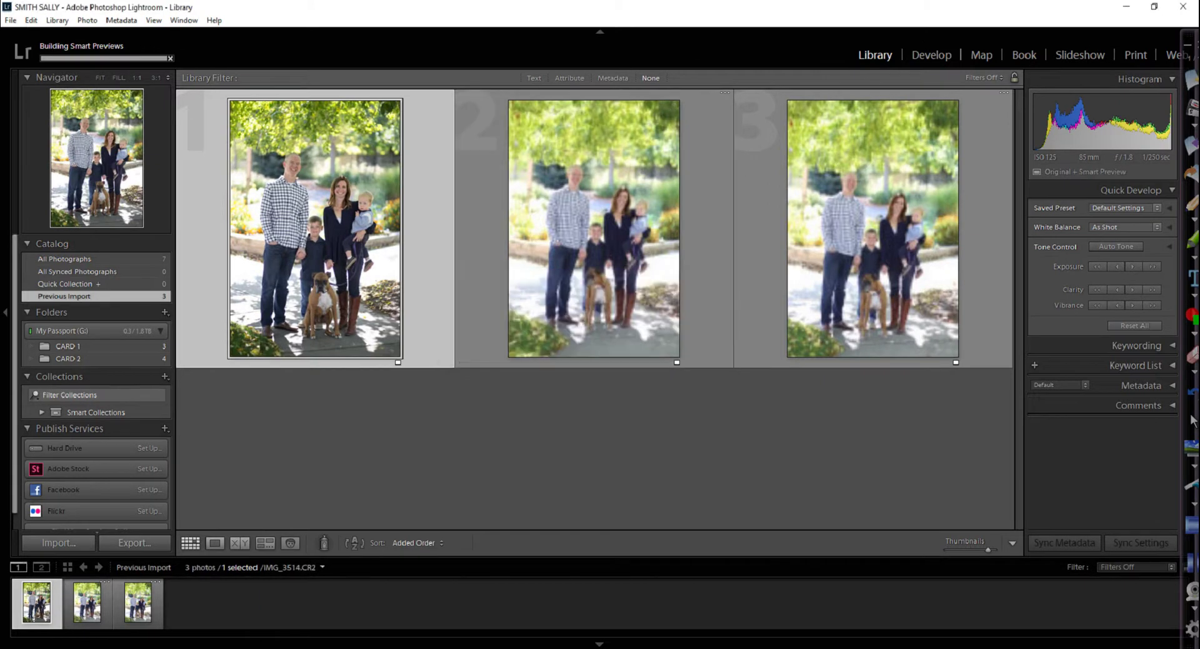
left_click(287, 567)
left_click(309, 575)
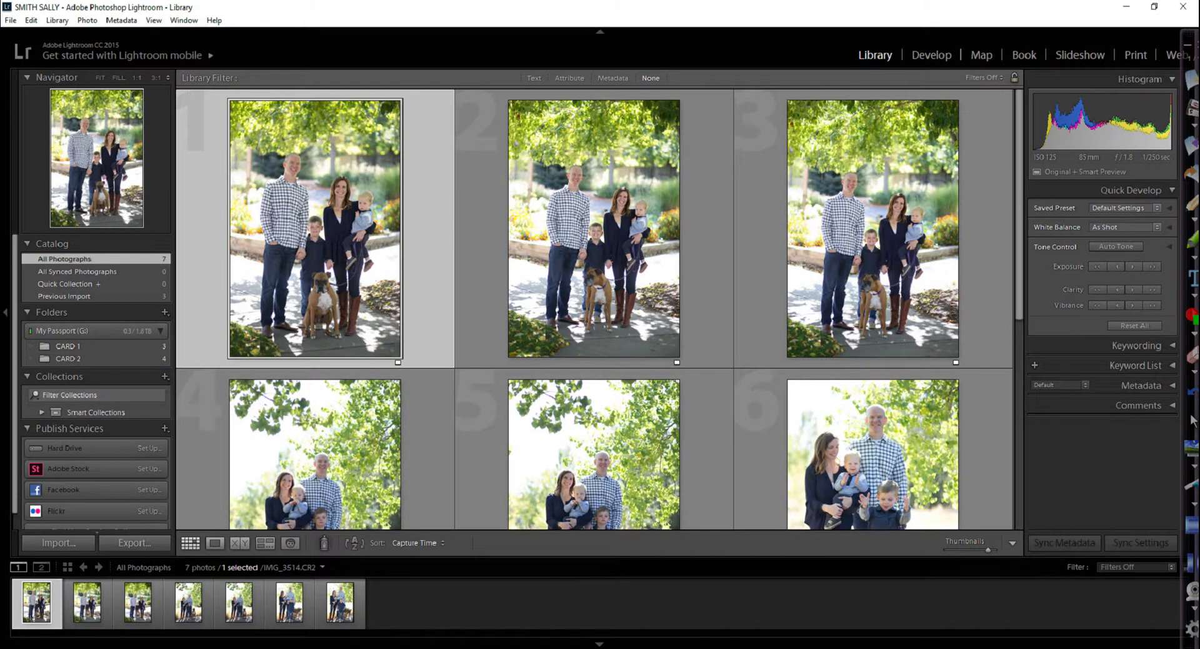
left_click(322, 567)
Minimize Lightroom and quit Photo Mechanic, confirming Yes in the quit dialog
left_click(341, 571)
left_click(1127, 6)
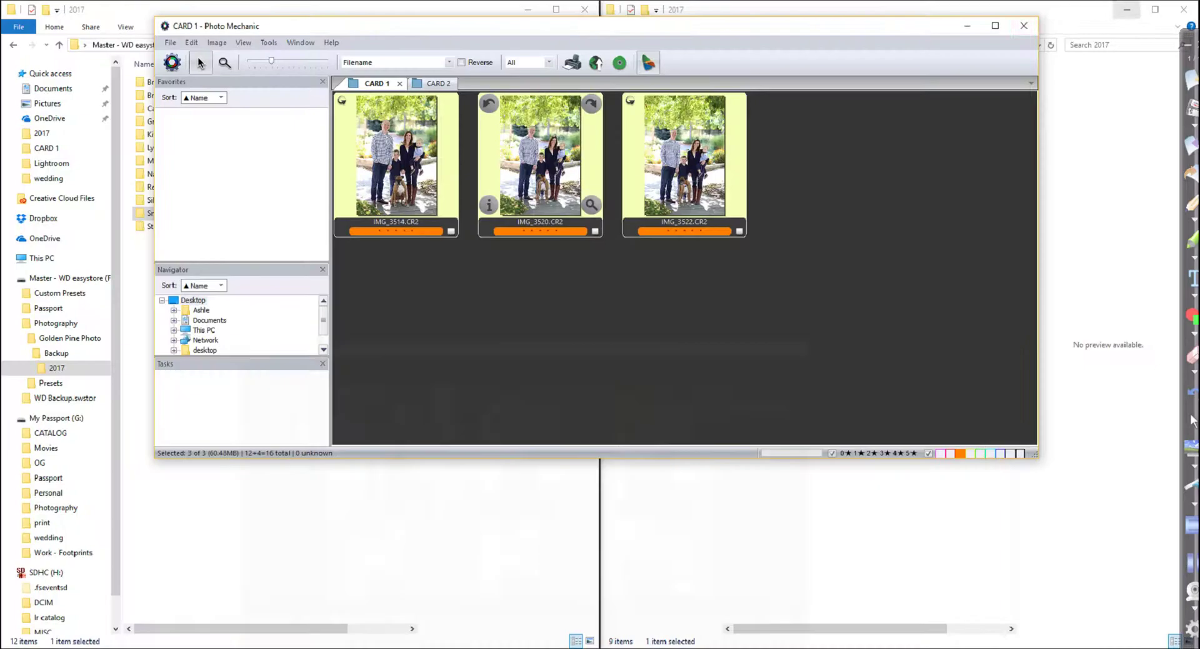
left_click(1024, 25)
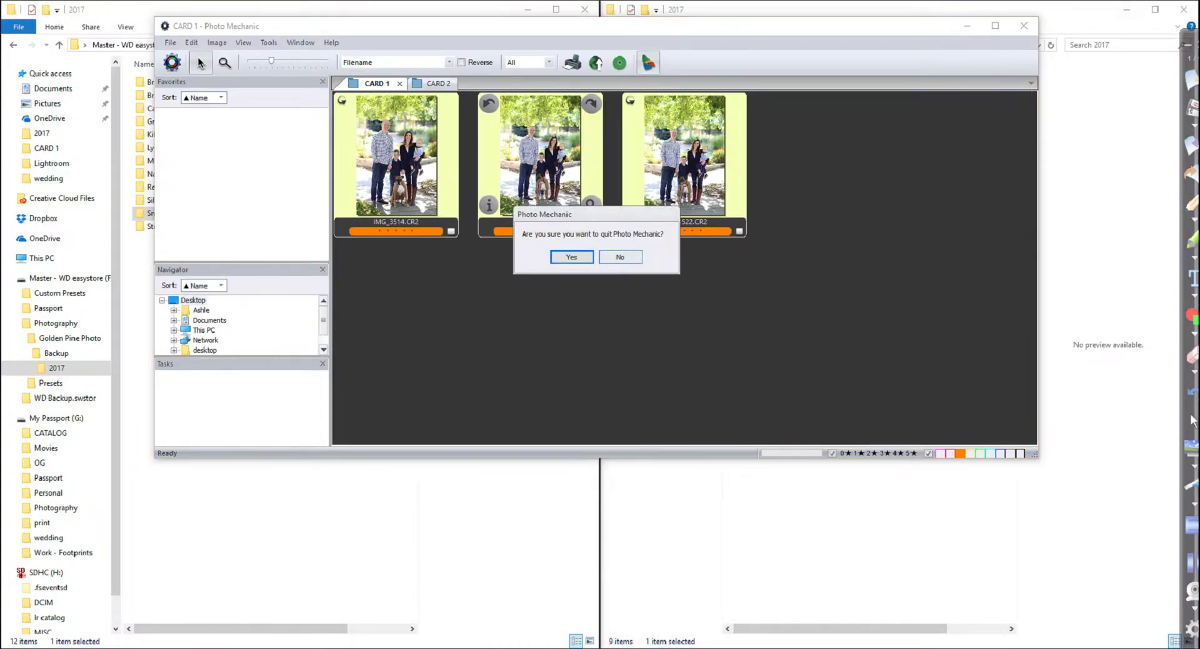
key("Return")
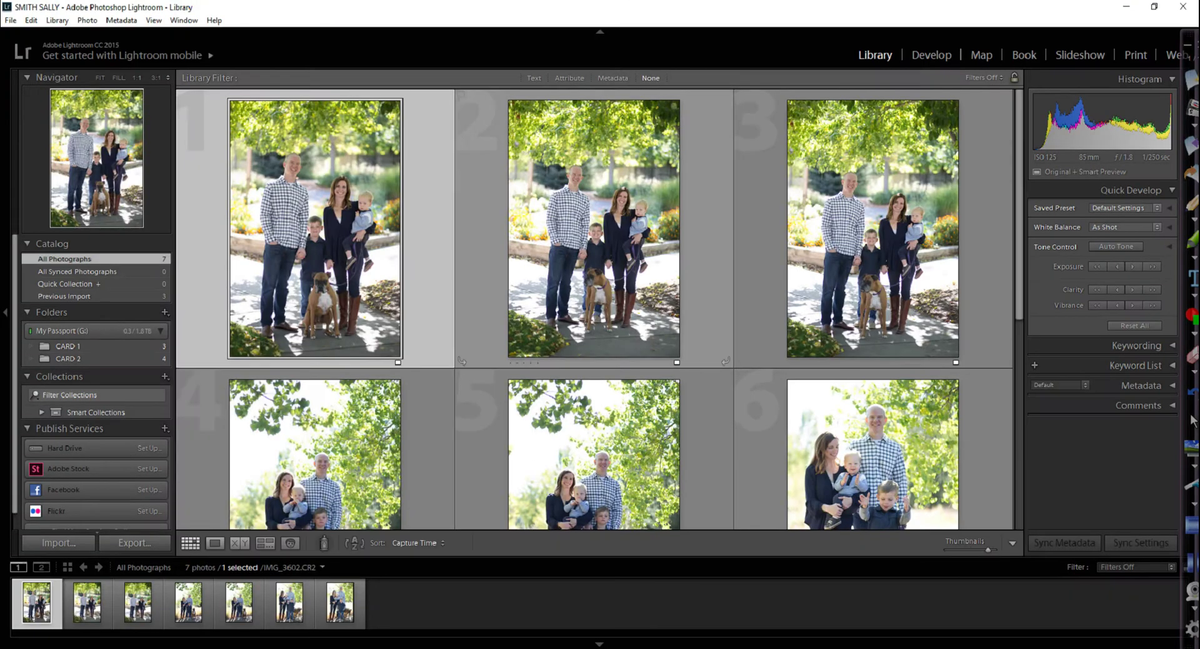
View IMG_3522 in Loupe, check it at 1:1 zoom, then take it into Develop
double_click(594, 228)
key("Right")
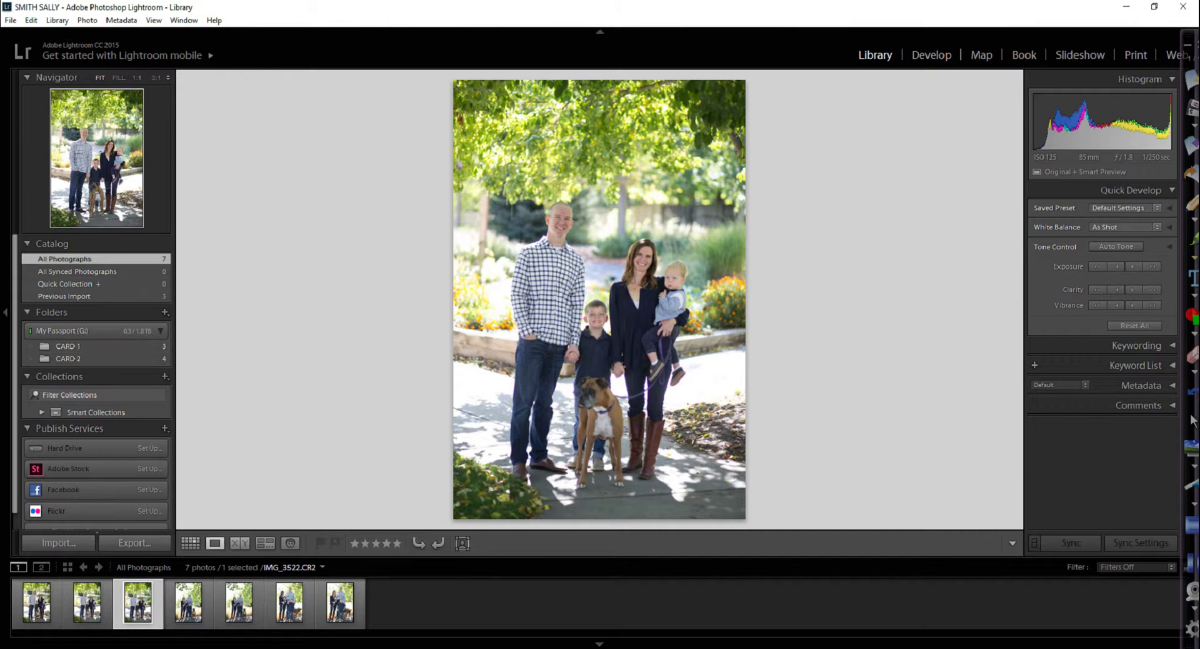
left_click(1192, 420)
mouse_move(1100, 139)
left_mouse_down()
mouse_move(1041, 141)
mouse_move(1112, 226)
mouse_move(1091, 145)
mouse_move(1062, 148)
left_mouse_up()
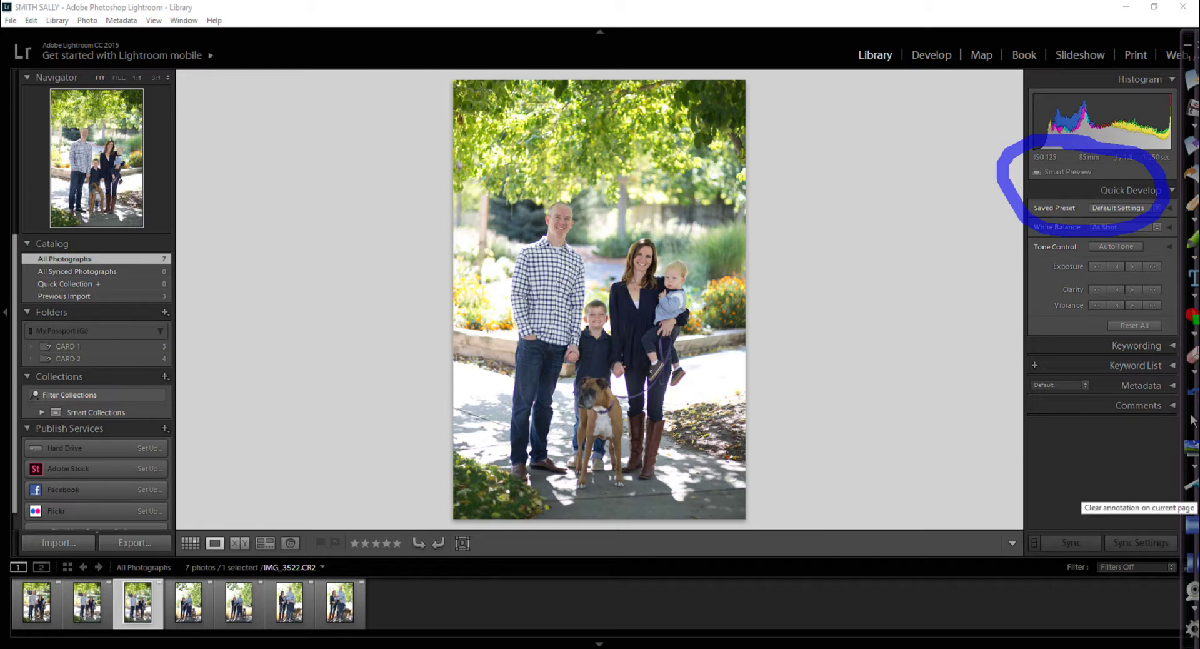
left_click(1191, 497)
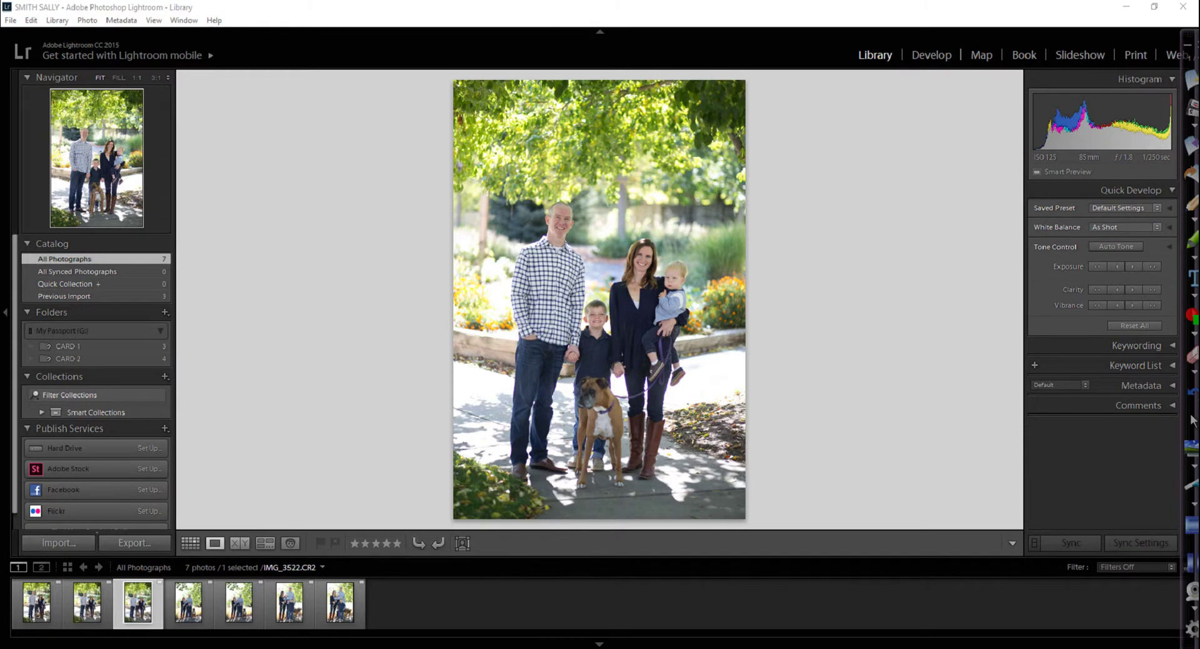
key("z")
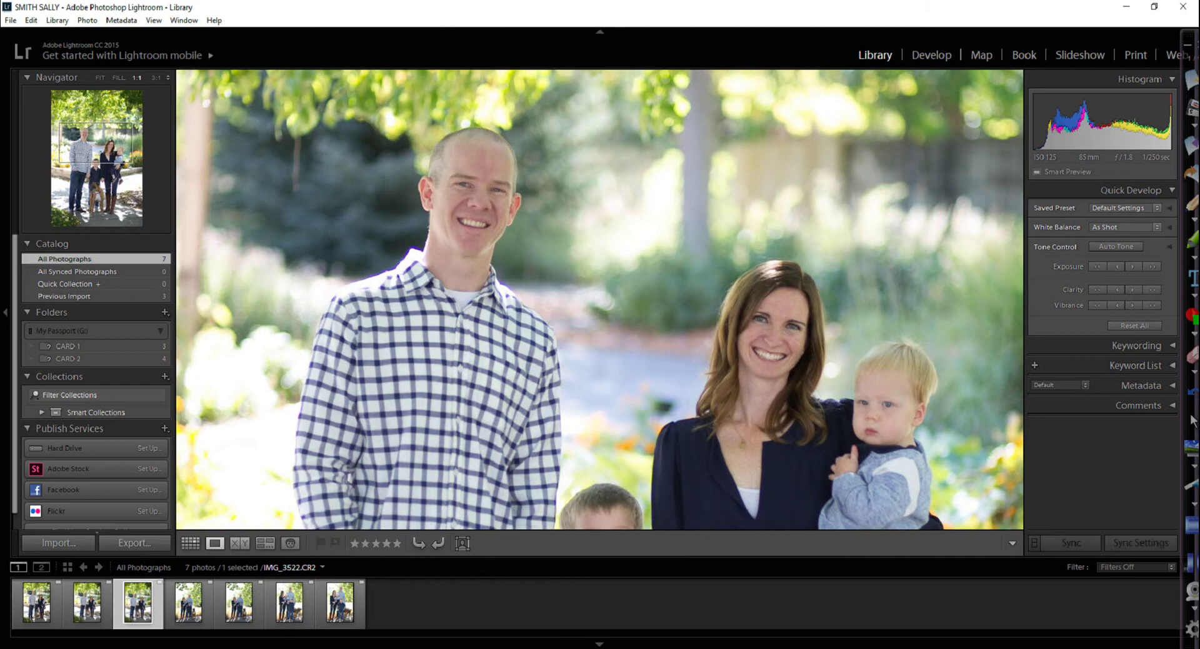
key("z")
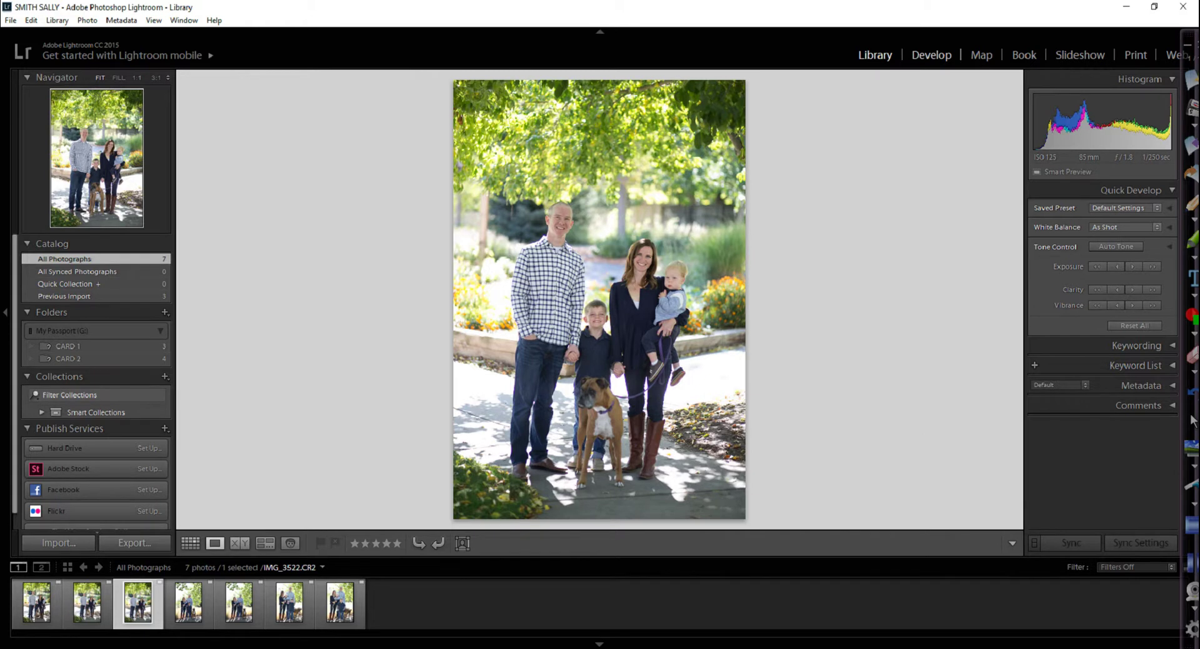
key("d")
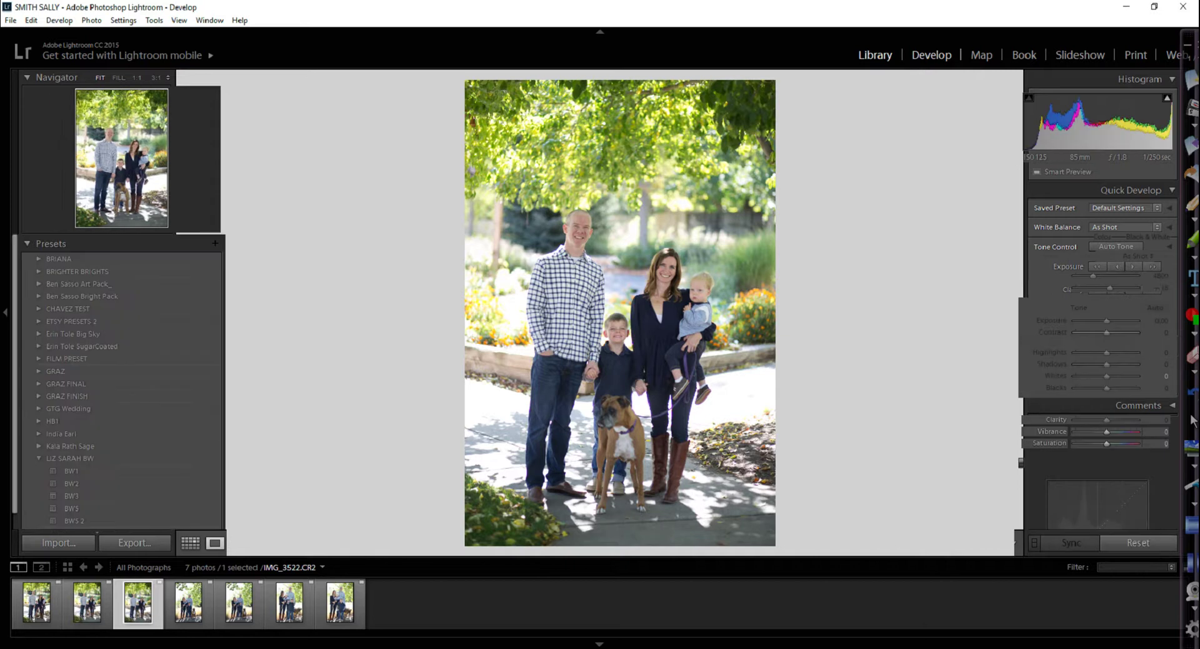
Apply the lxc girls 100 preset, reset Exposure to 0.00, cool Temp and lift Shadows to +66
scroll(125, 387, "down", 8)
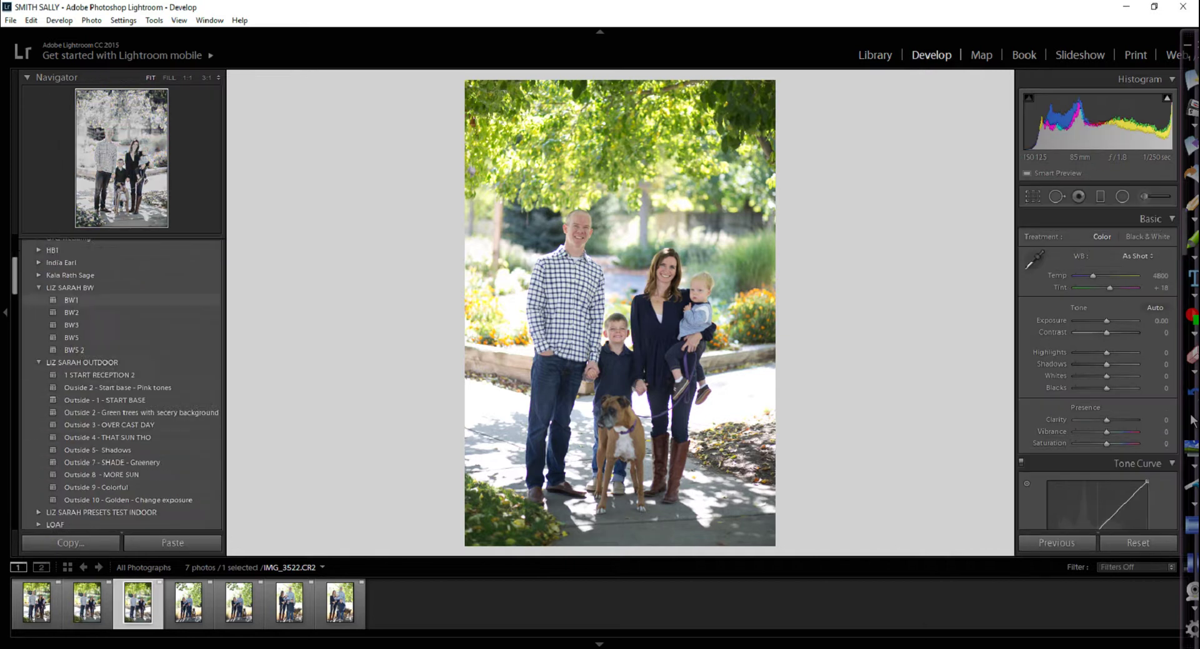
scroll(125, 389, "down", 15)
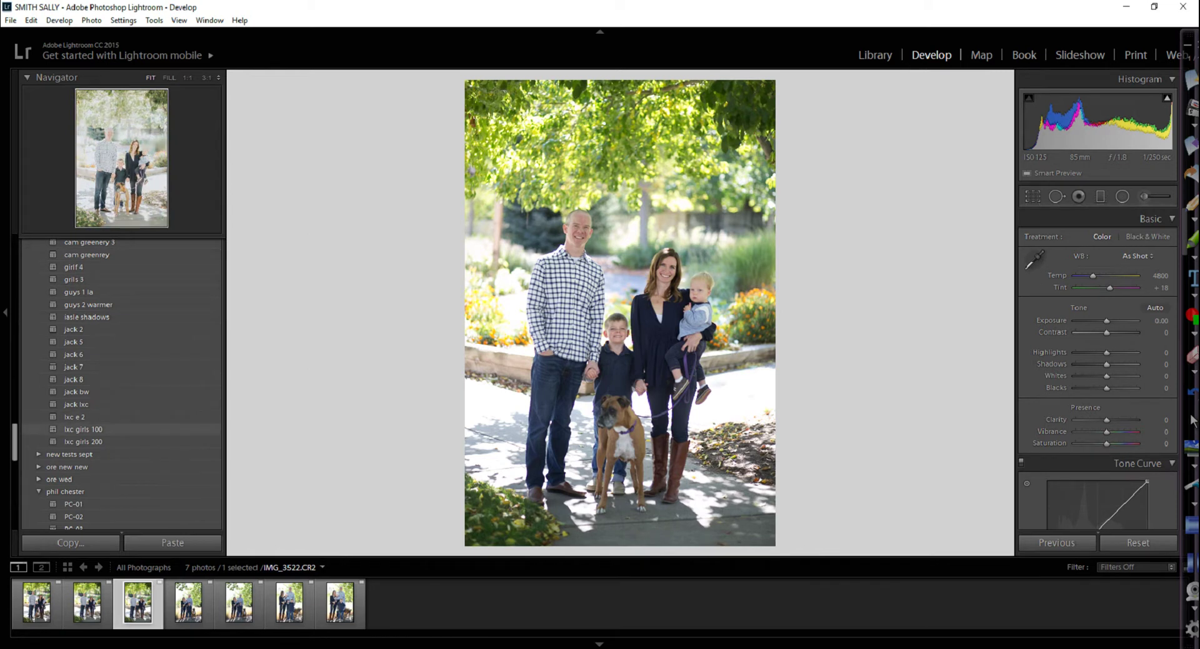
left_click(83, 429)
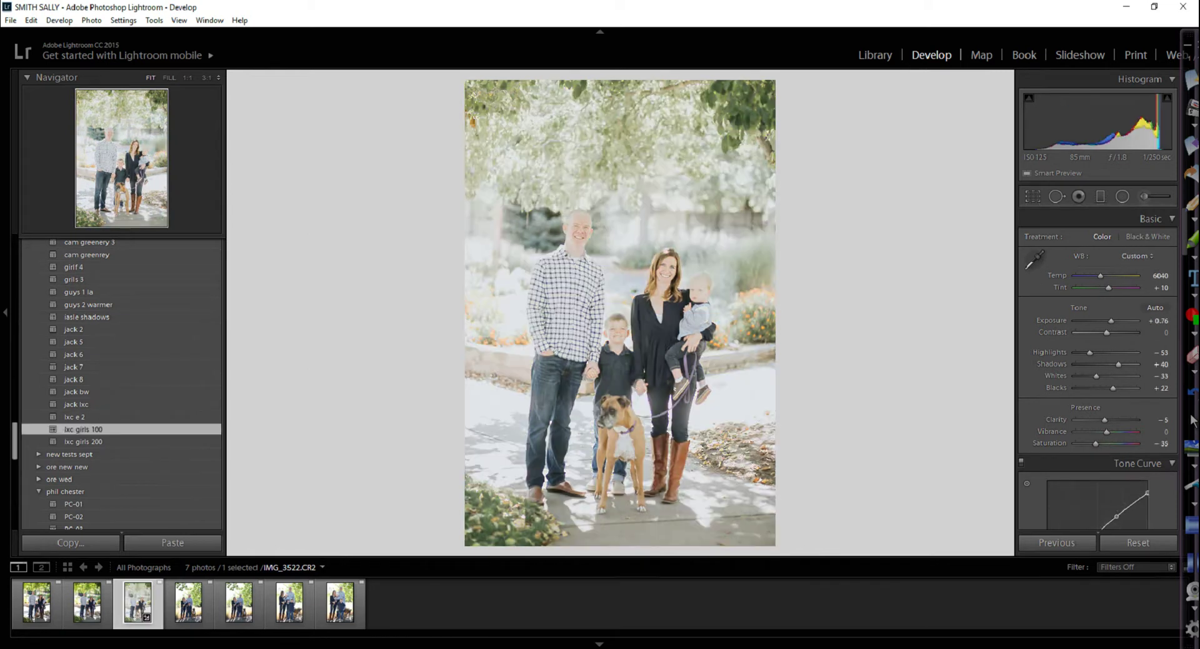
left_click_drag(1111, 320, 1104, 320)
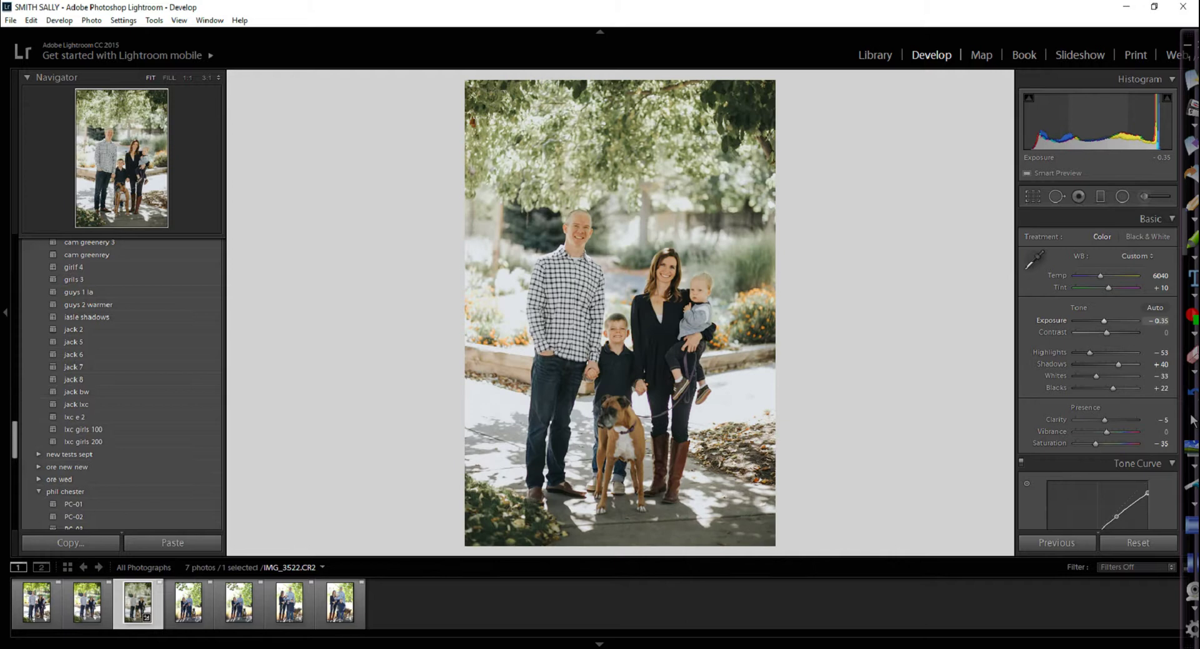
double_click(1104, 320)
left_click_drag(1100, 275, 1094, 275)
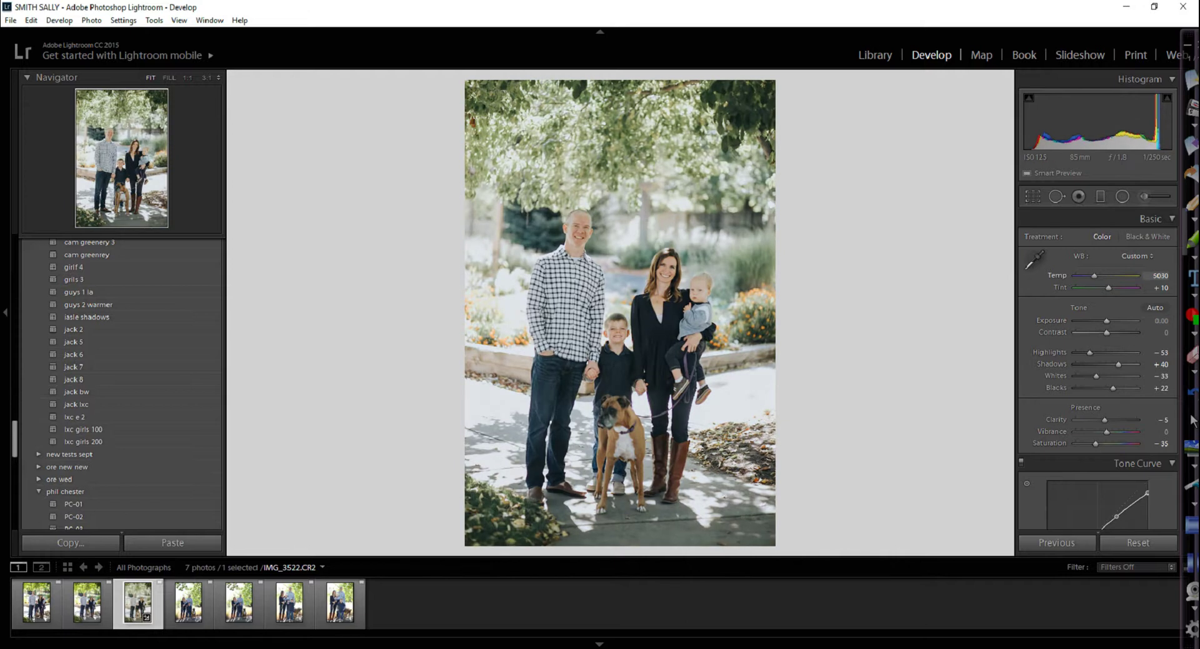
left_click_drag(1118, 364, 1127, 364)
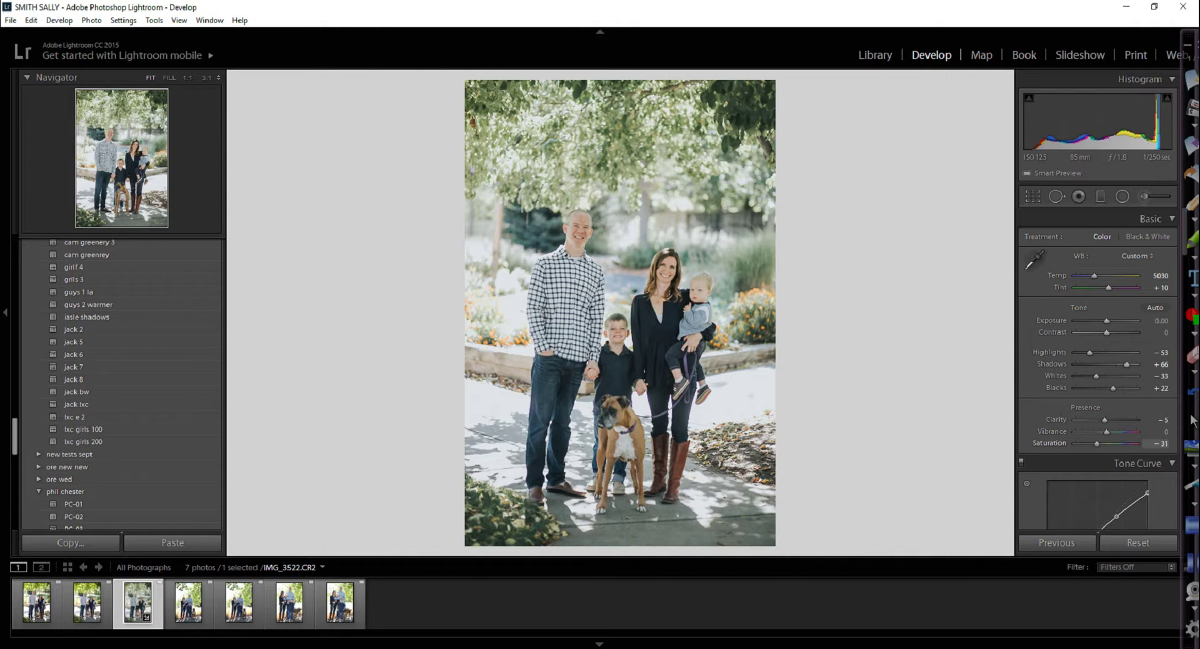
Darken the foliage greens in HSL, then set Temp 5333 and Tint +17
scroll(1098, 400, "down", 10)
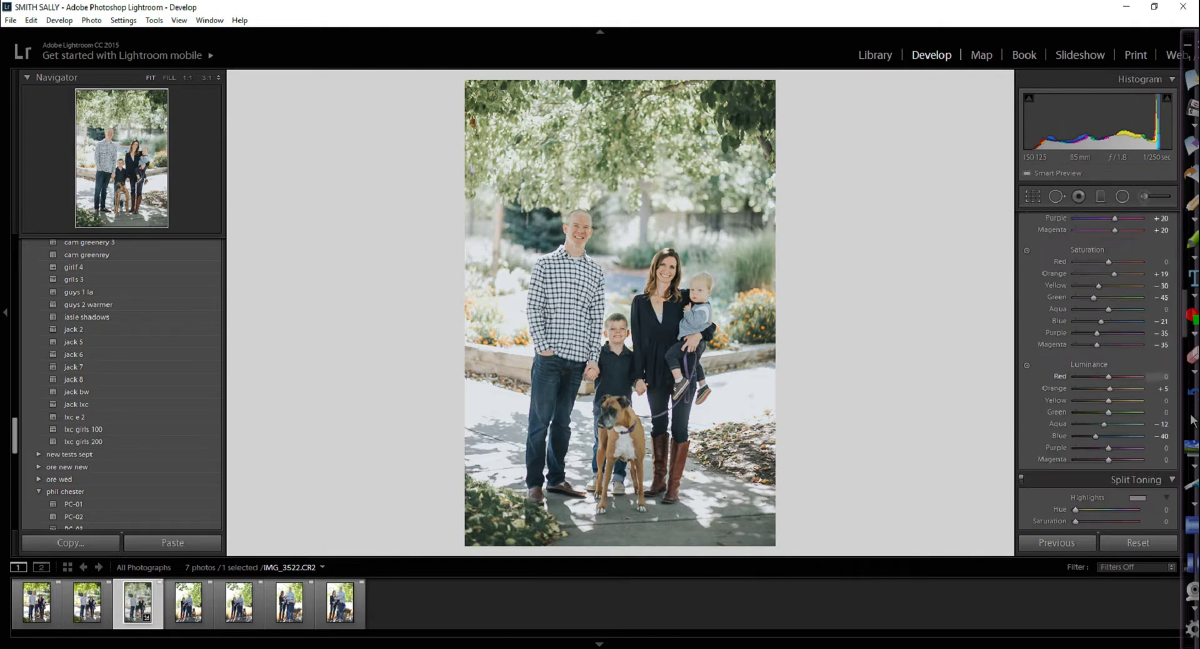
left_click_drag(1094, 297, 1105, 297)
left_click_drag(1108, 412, 1099, 412)
scroll(1098, 400, "up", 10)
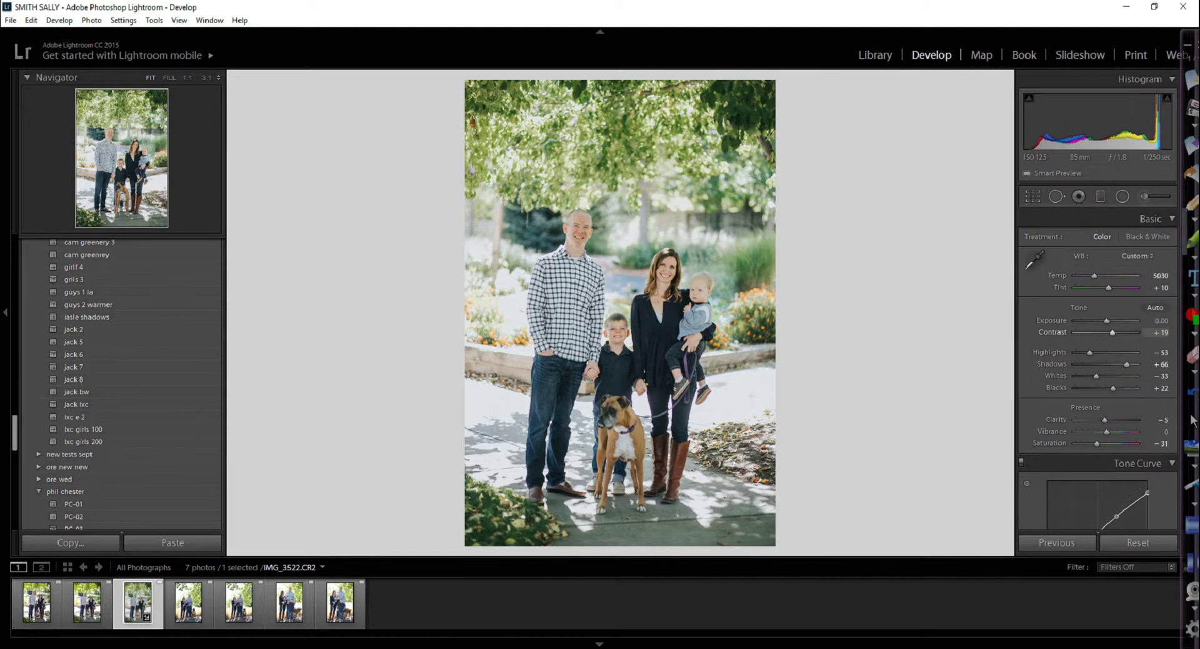
left_click_drag(1094, 276, 1097, 276)
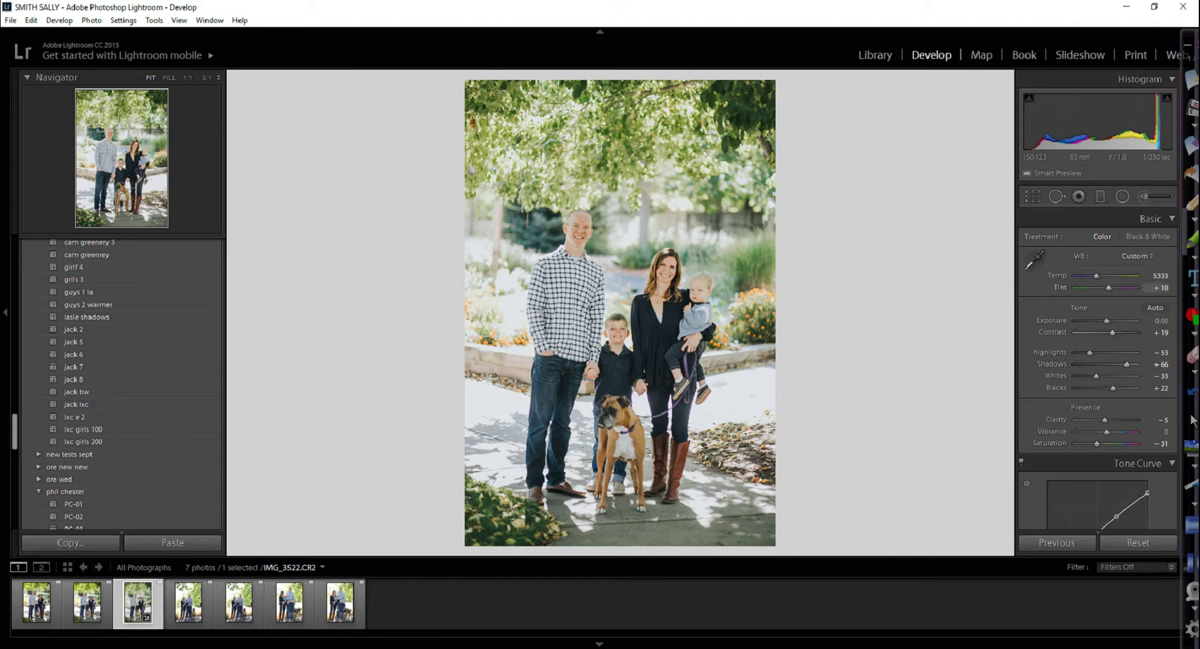
left_click_drag(1161, 288, 1166, 288)
key("shift")
key("ctrl+shift+e")
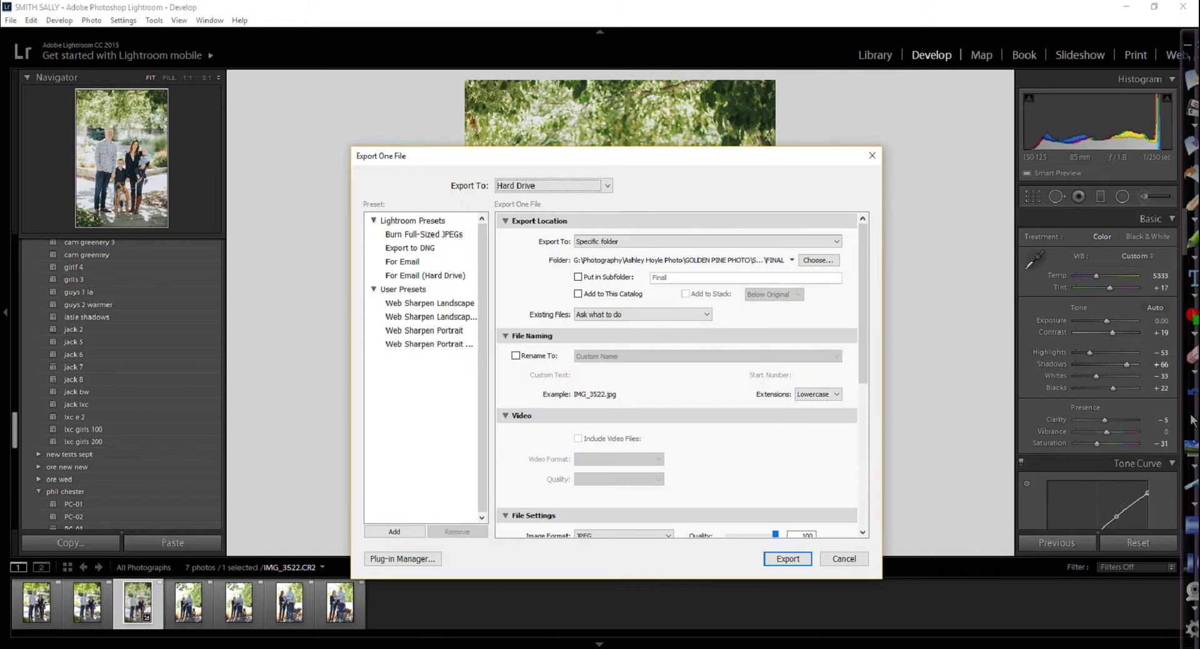
left_click(821, 259)
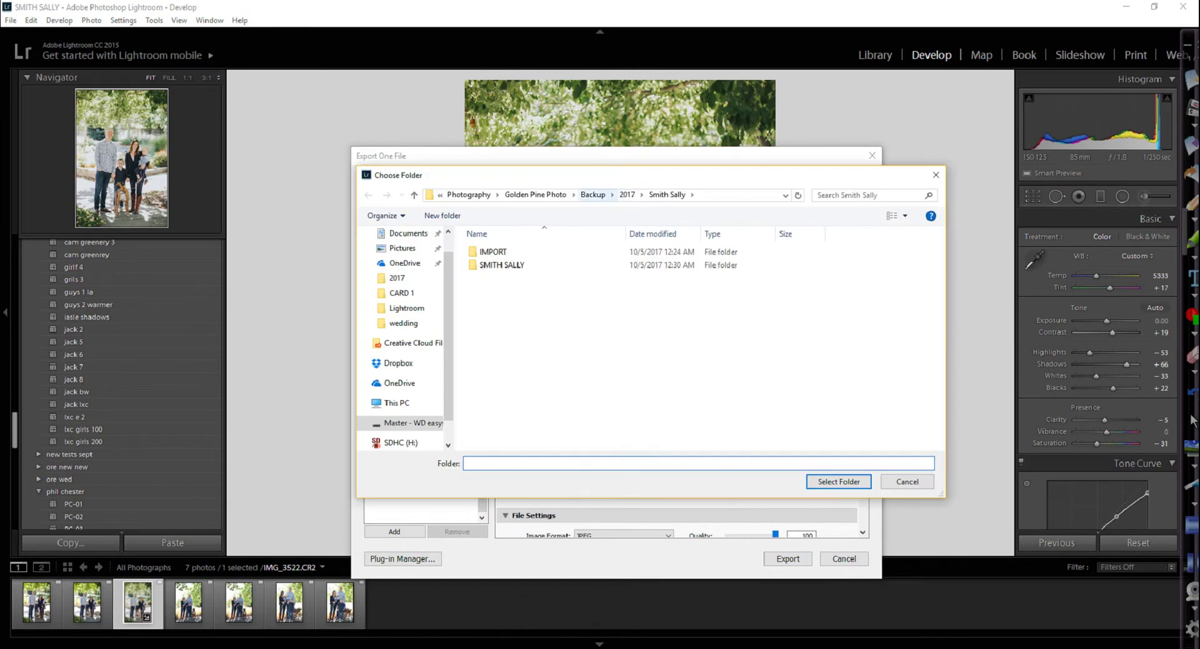
left_click(593, 194)
left_click(936, 175)
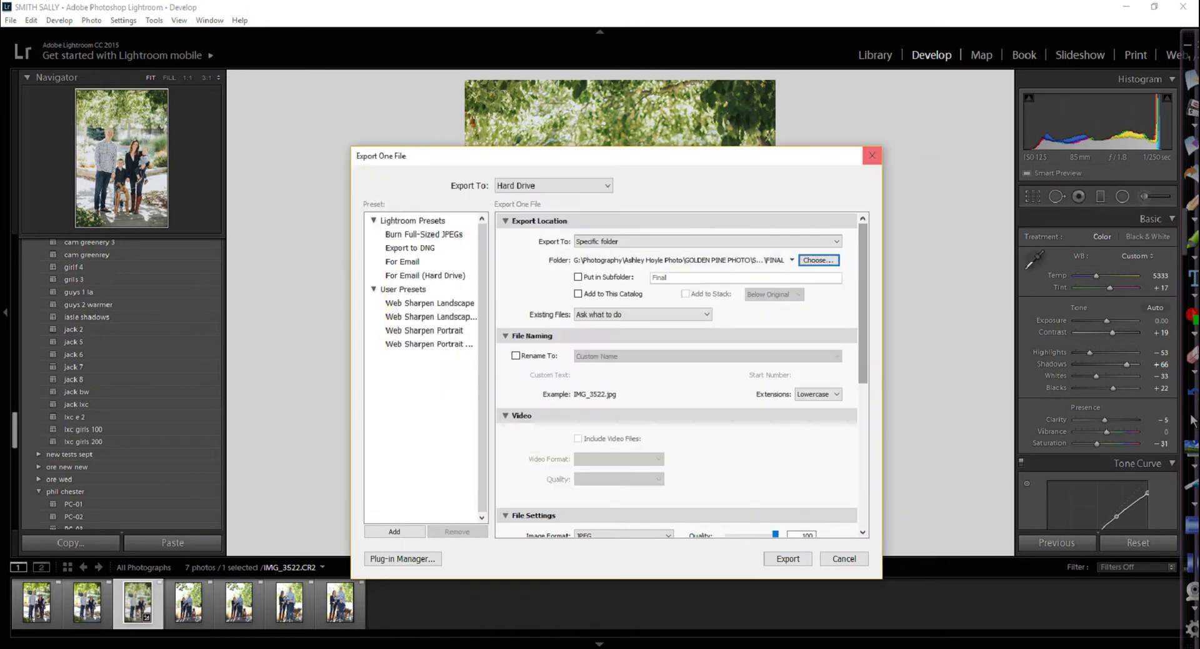
key("Return")
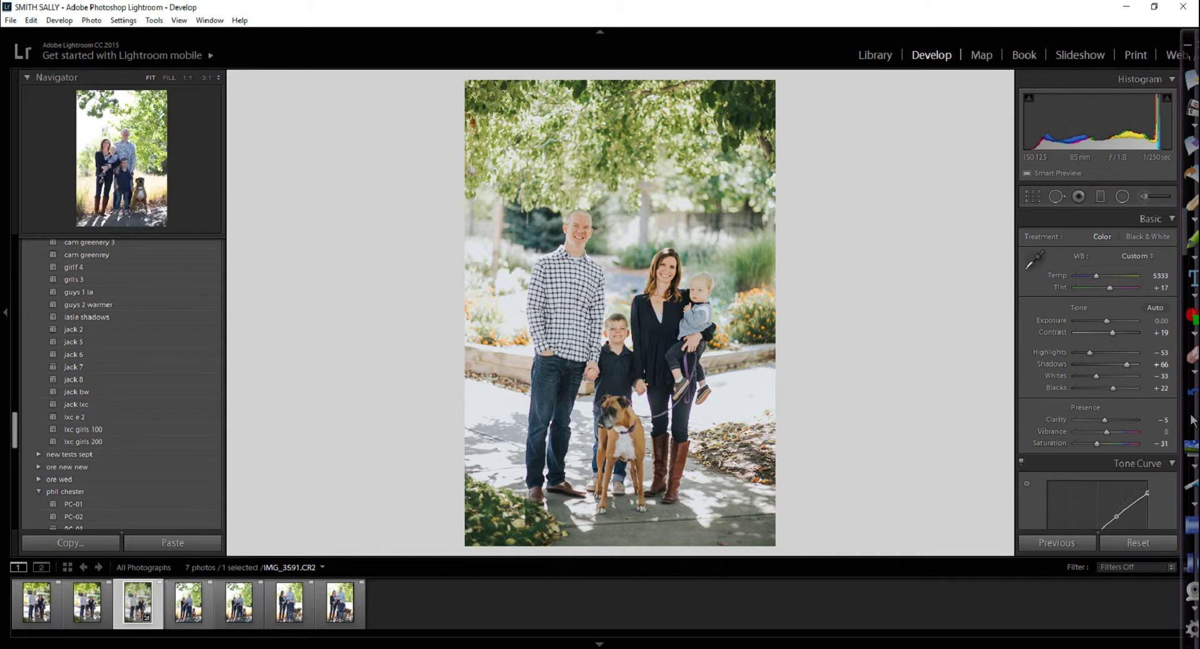
left_click(188, 602)
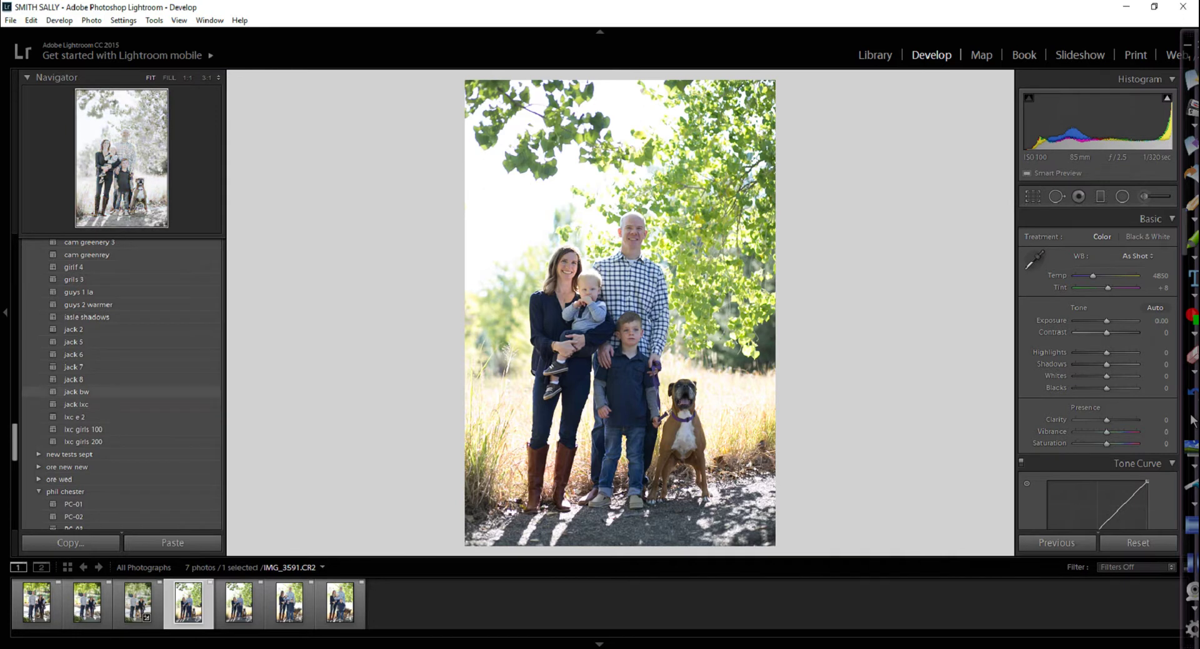
Apply the jack bw preset with Exposure +0.56, Shadows +64 and Blacks +7
left_click(76, 391)
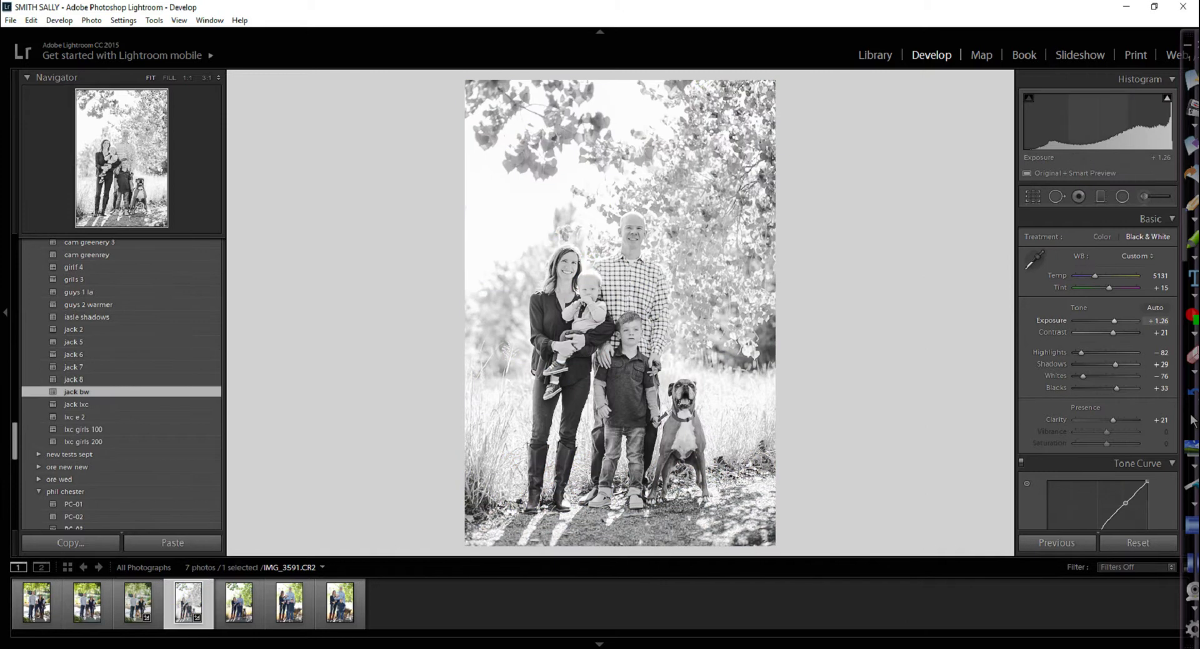
key("Down")
key("Down")
key("Down")
key("Down")
key("Down")
key("Down")
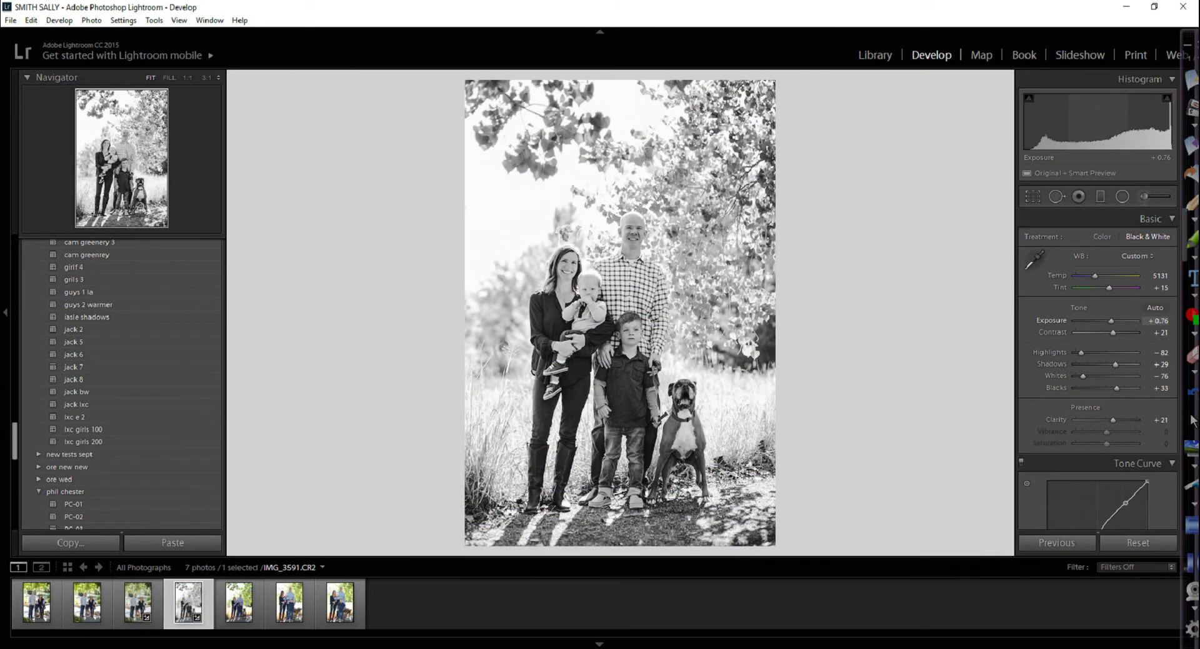
key("Down")
key("Down")
key("Down")
key("Down")
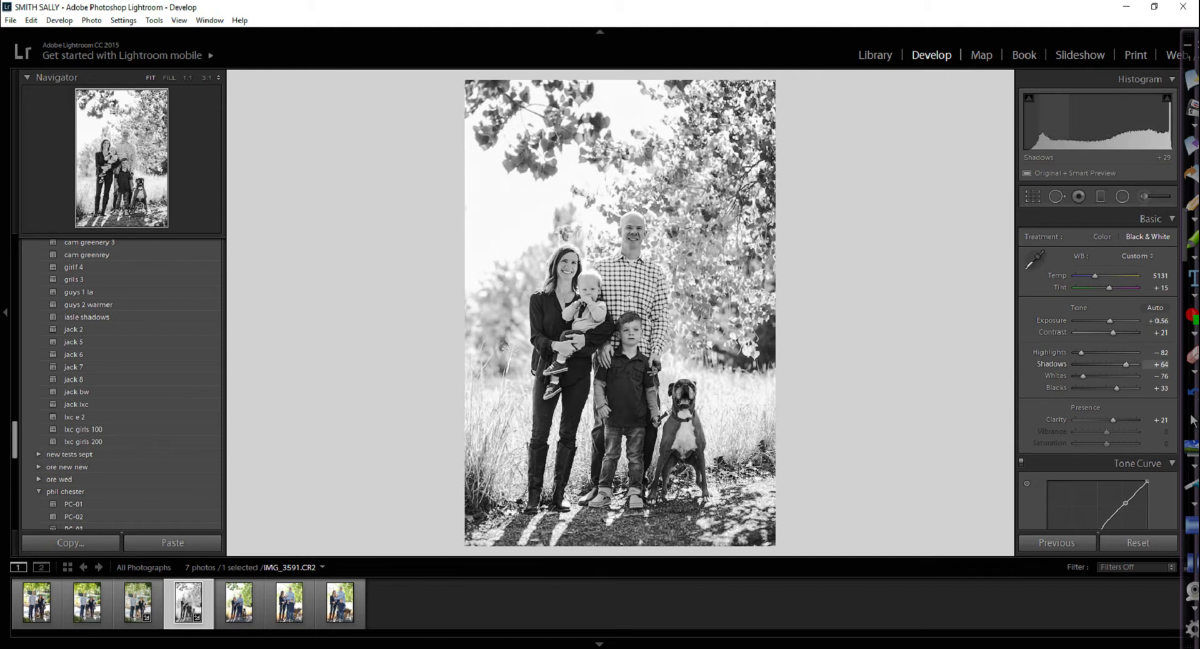
key("Up")
key("Up")
key("Up")
key("Up")
key("Up")
key("Up")
key("Up")
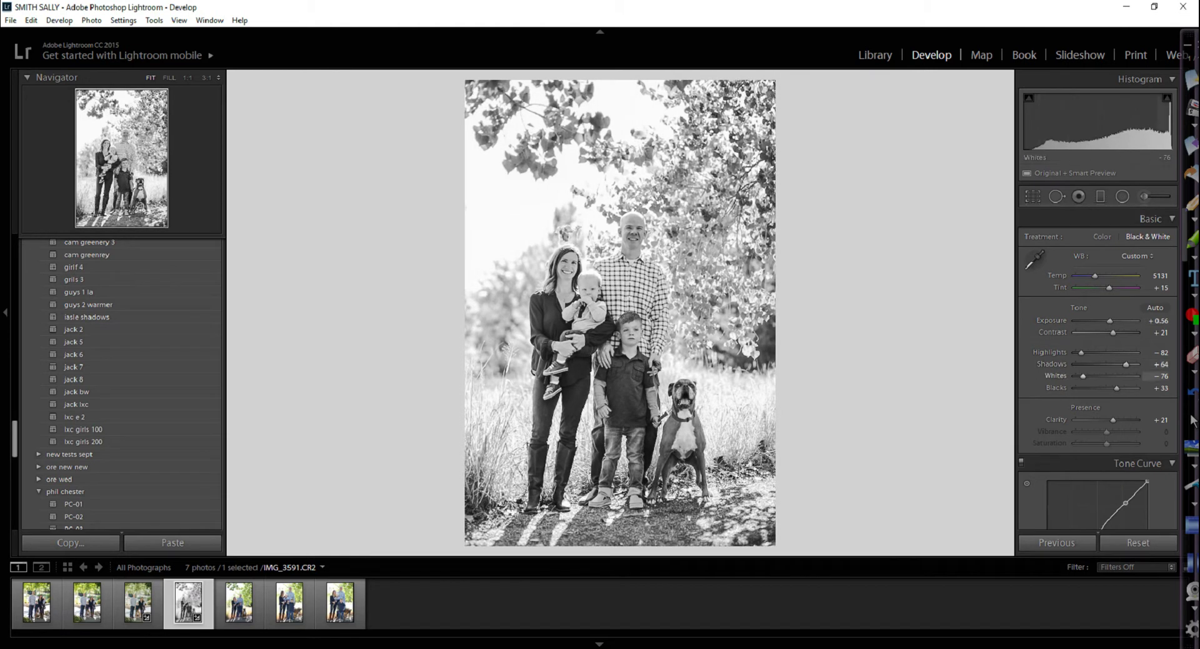
key("Down")
key("Down")
key("Down")
key("Down")
key("Down")
In the B&W mix, darken Yellow to -18 and Orange to -31
key("ctrl+1")
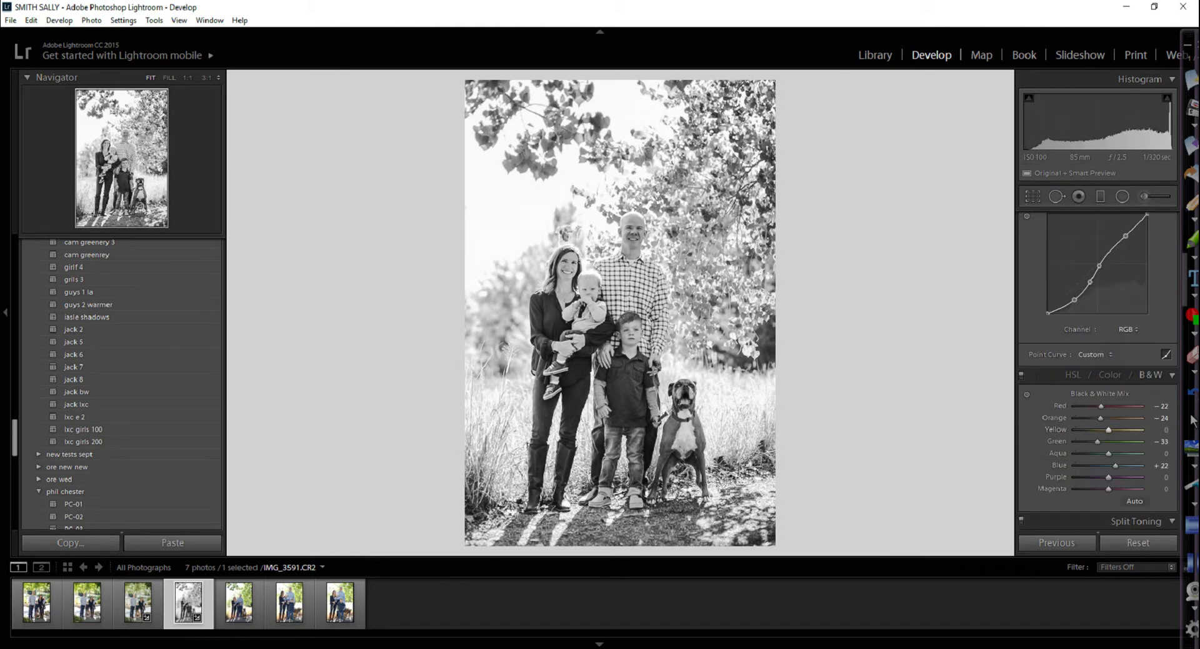
key("Down")
key("Down")
key("Down")
key("Down")
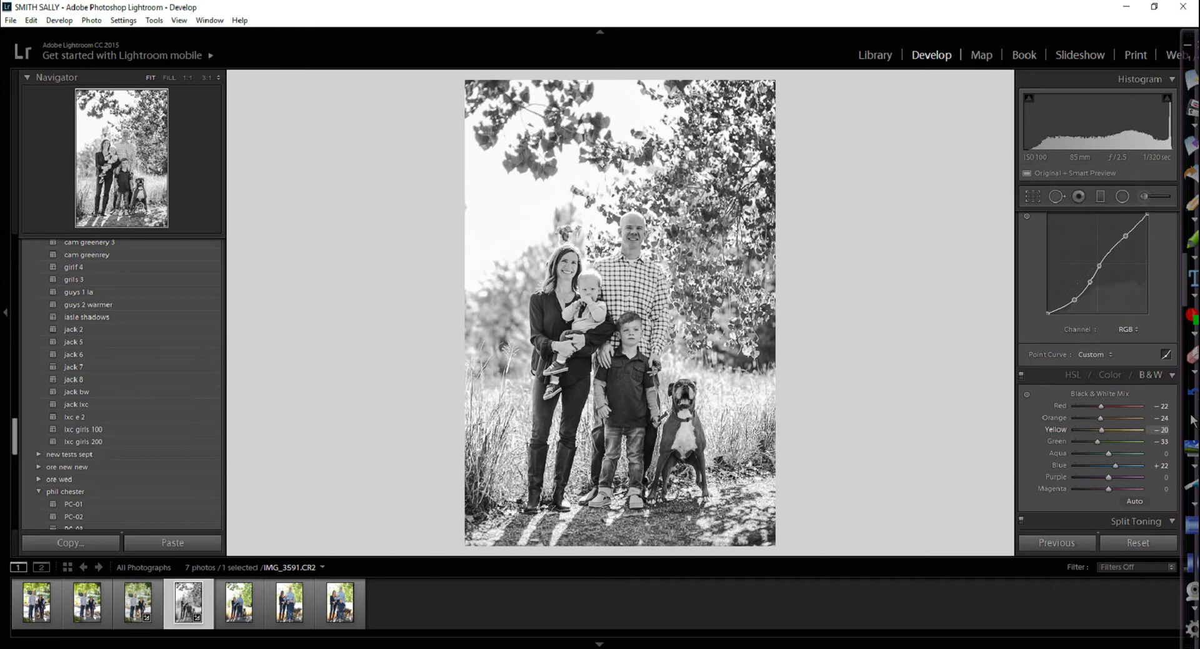
key("comma")
key("Down")
key("Down")
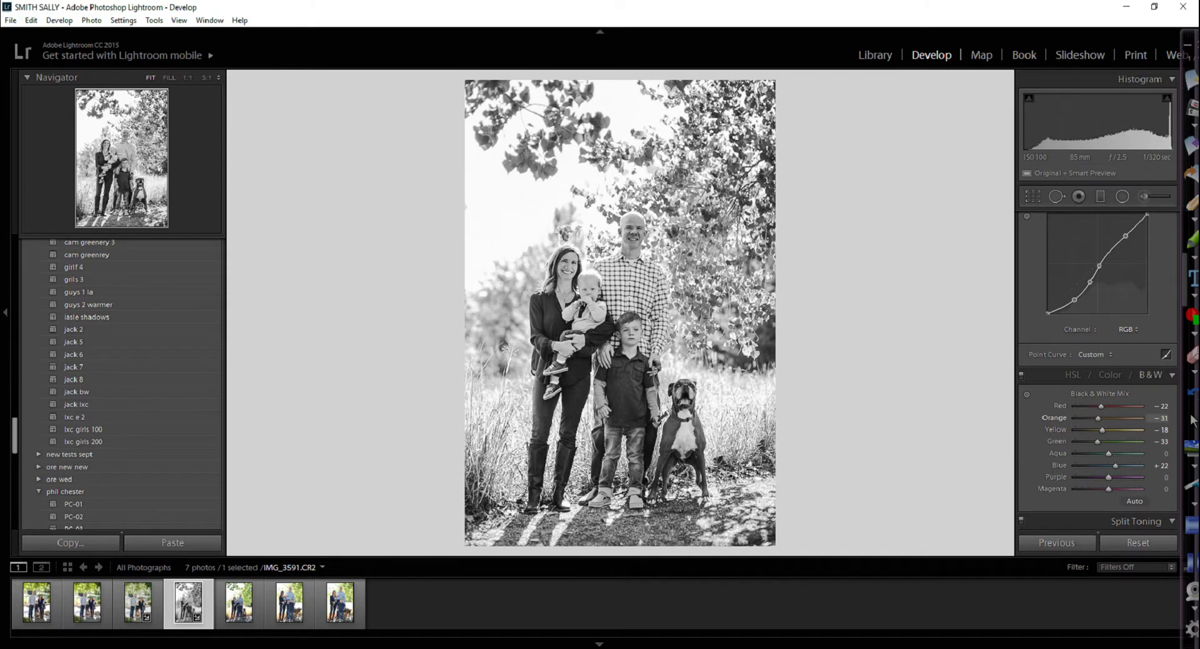
Add IMG_3522 to the selection and open the Export dialog for both photos
key("shift+Left")
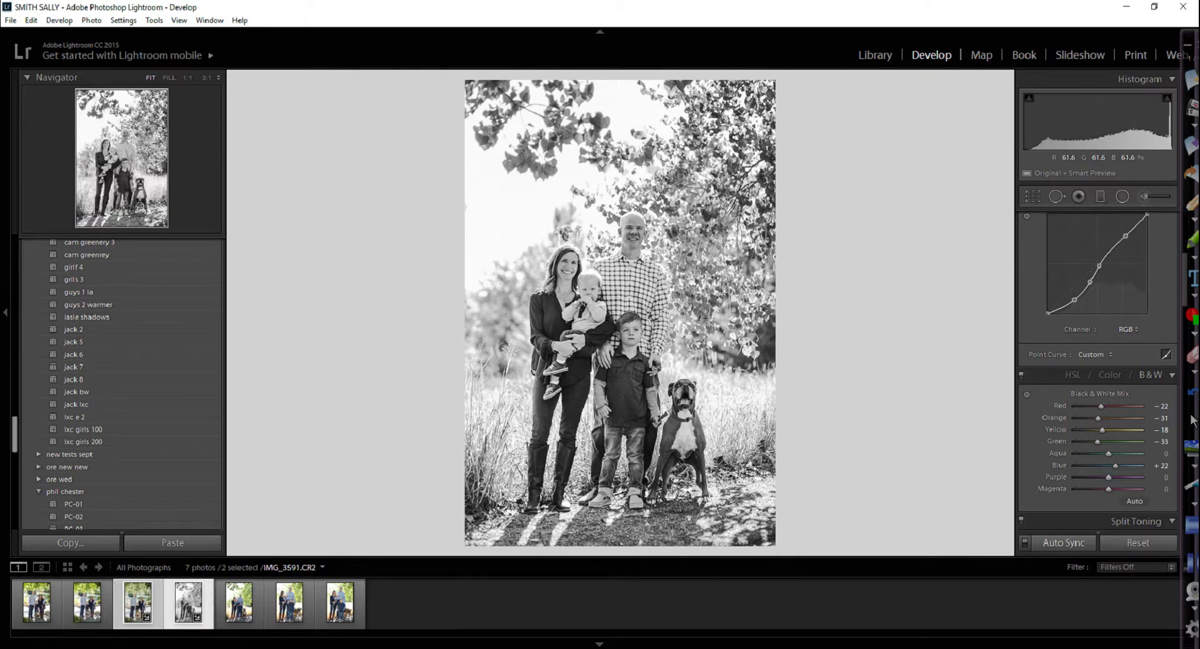
key("shift")
key("ctrl+shift+e")
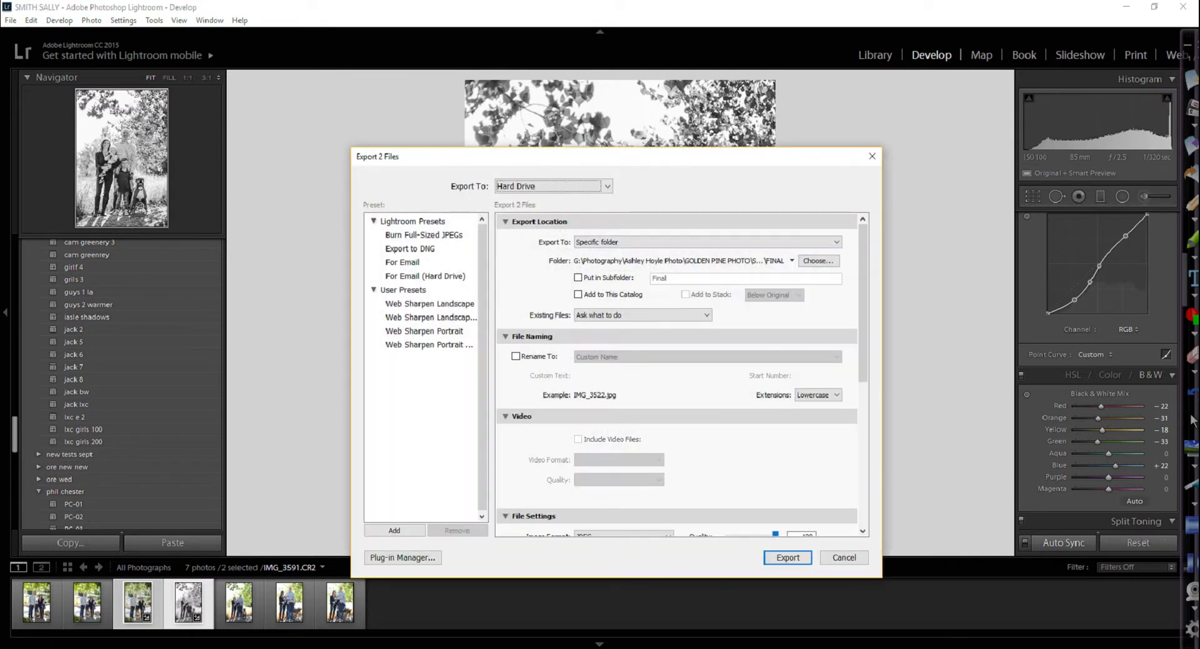
Set the export destination to the client's folder under Backup > 2017
left_click(708, 242)
left_click(625, 257)
left_click(819, 260)
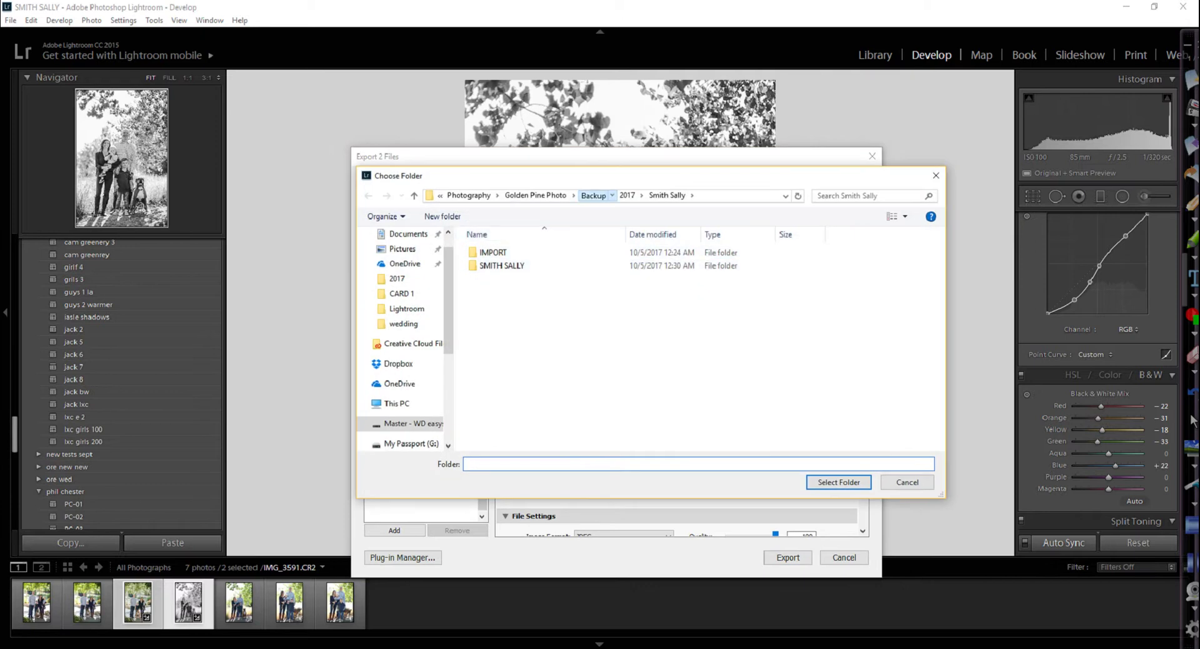
left_click(594, 195)
double_click(488, 252)
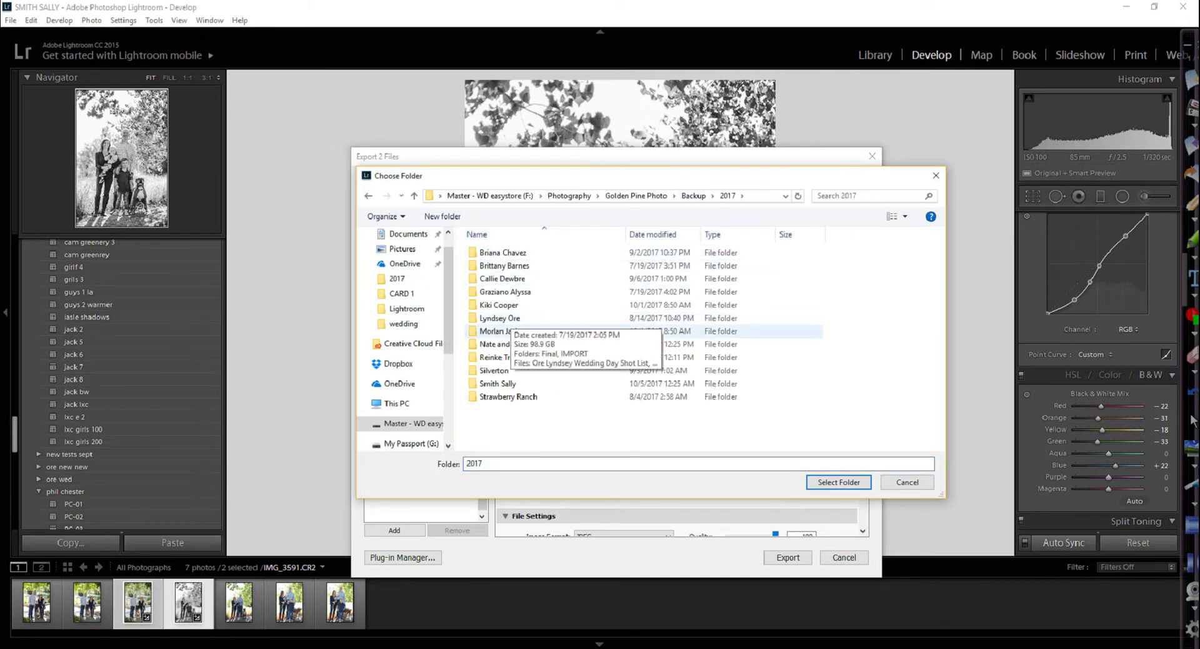
double_click(497, 383)
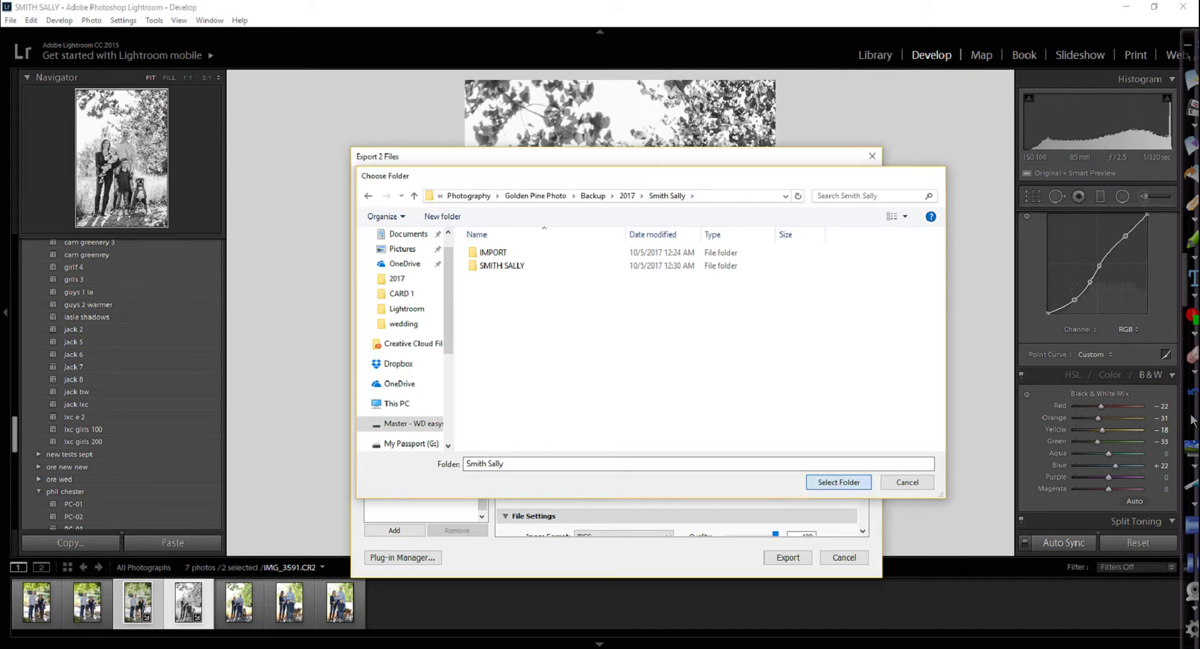
left_click(839, 482)
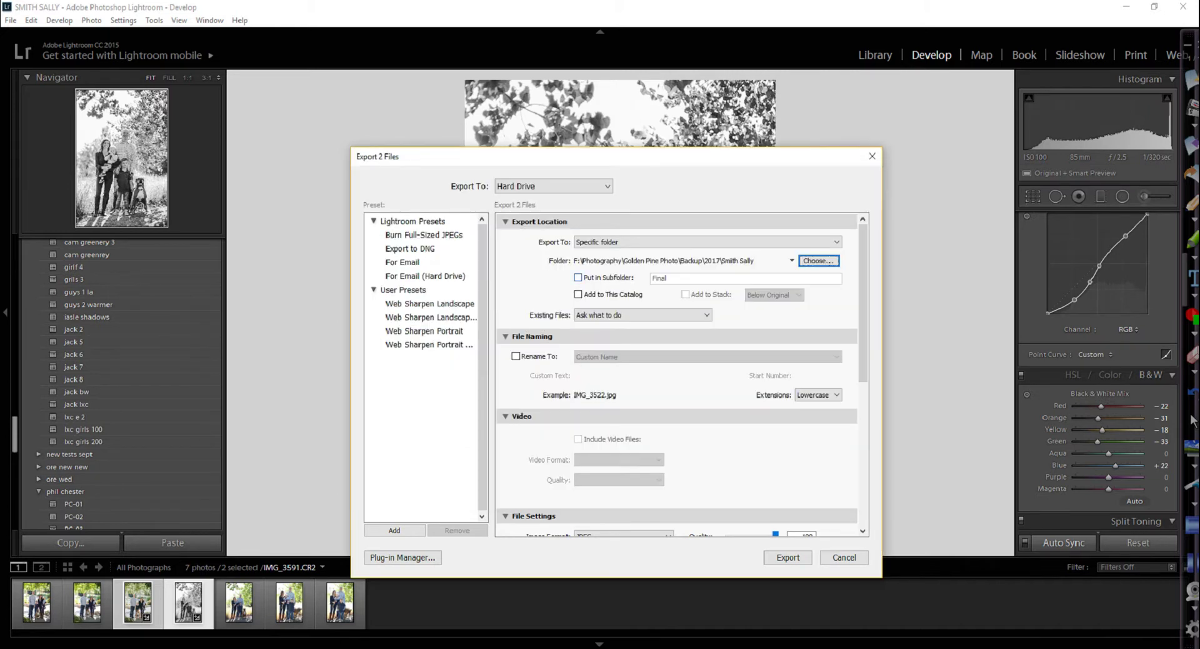
Enable Put in Subfolder named FINAL and export the two photos as JPEGs
left_click(1192, 239)
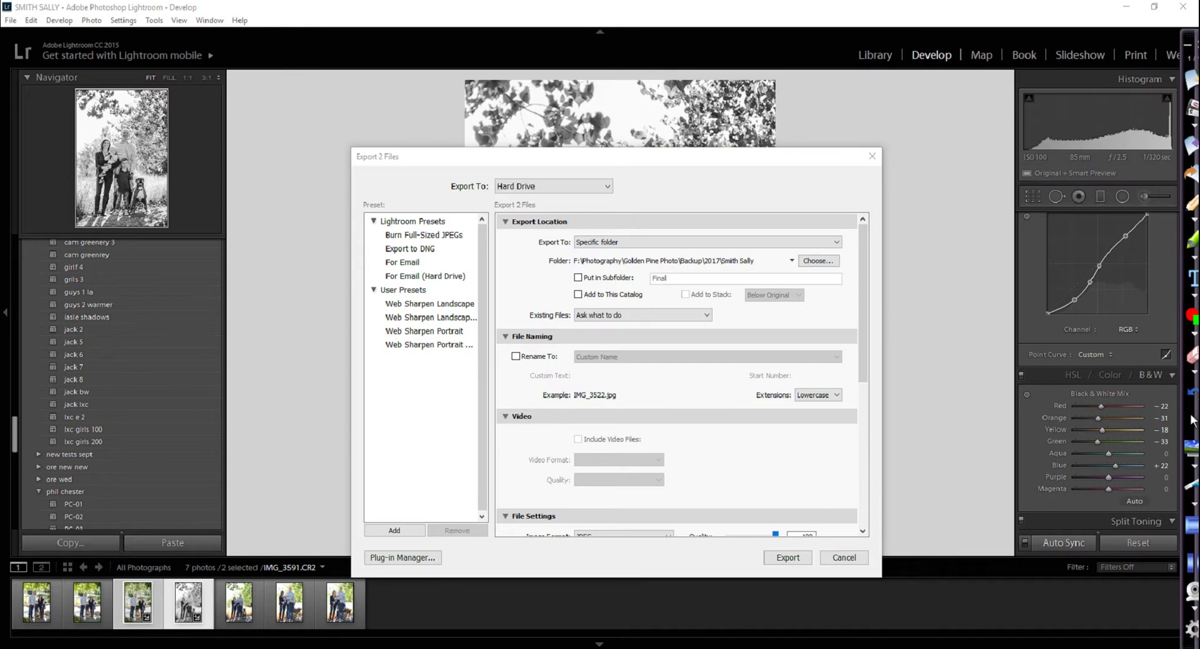
mouse_move(642, 226)
left_mouse_down()
mouse_move(650, 294)
mouse_move(616, 223)
left_mouse_up()
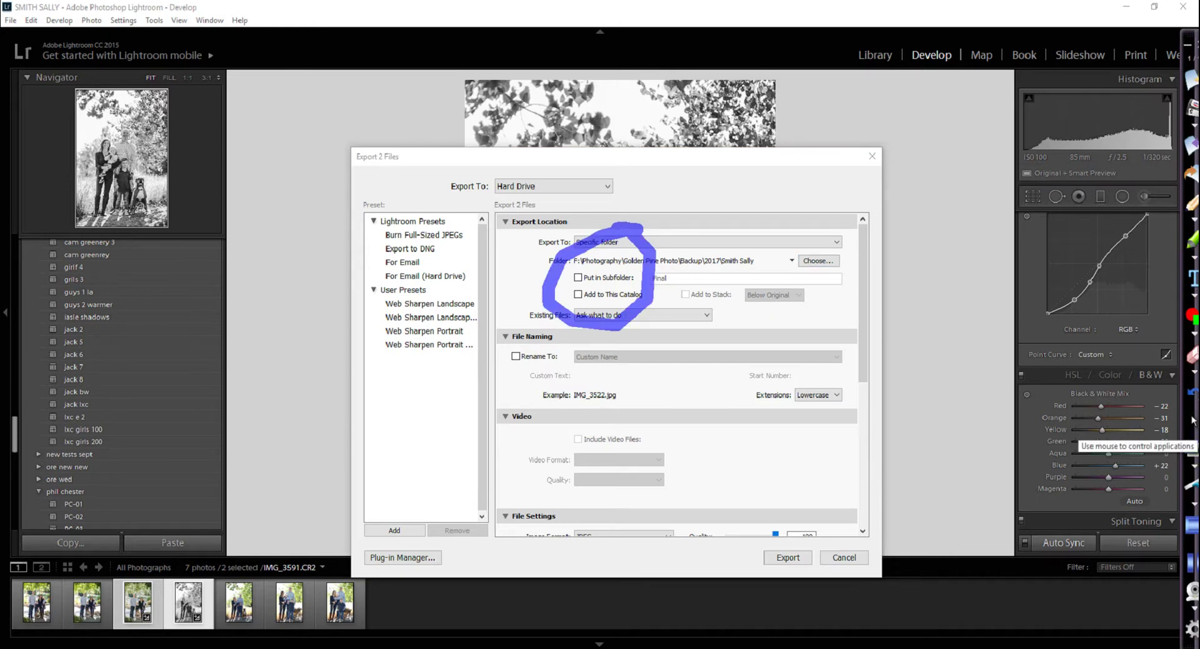
left_click(1191, 418)
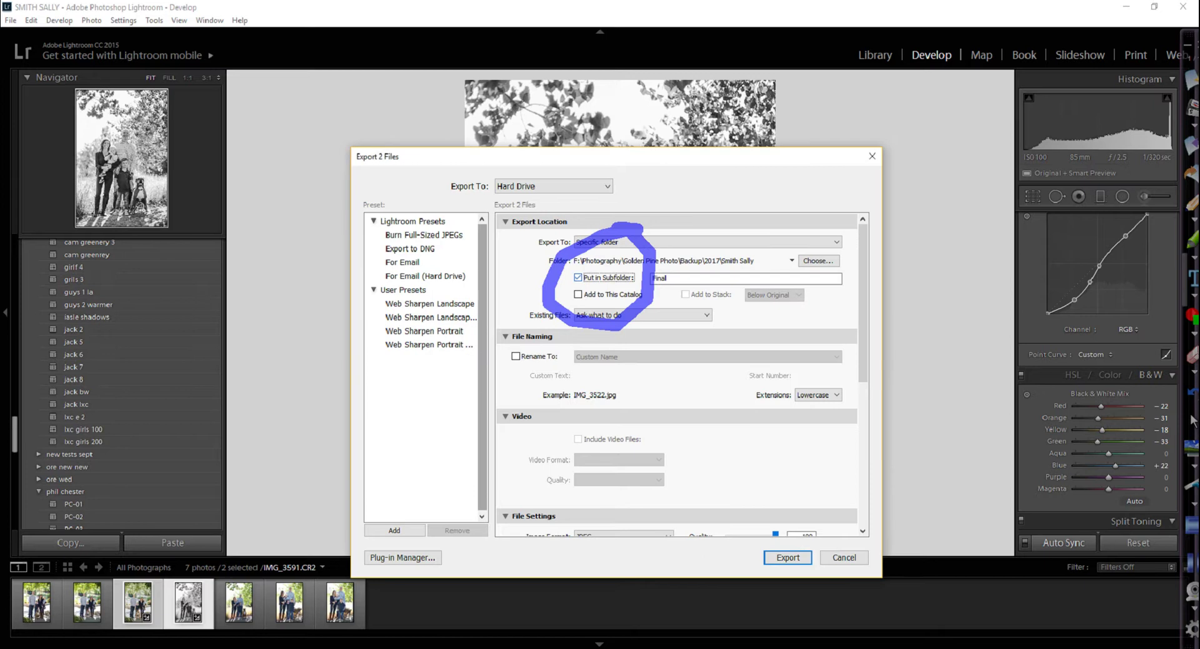
key("space")
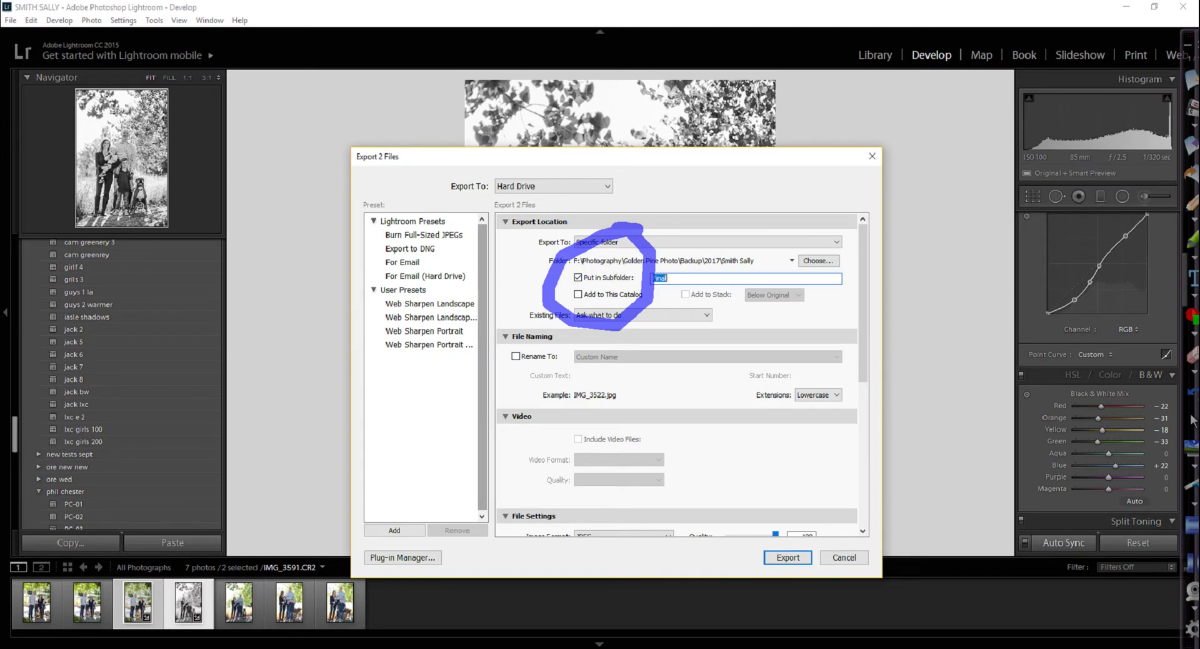
type("final")
key("BackSpace")
key("BackSpace")
key("BackSpace")
key("BackSpace")
key("BackSpace")
type("FINAL")
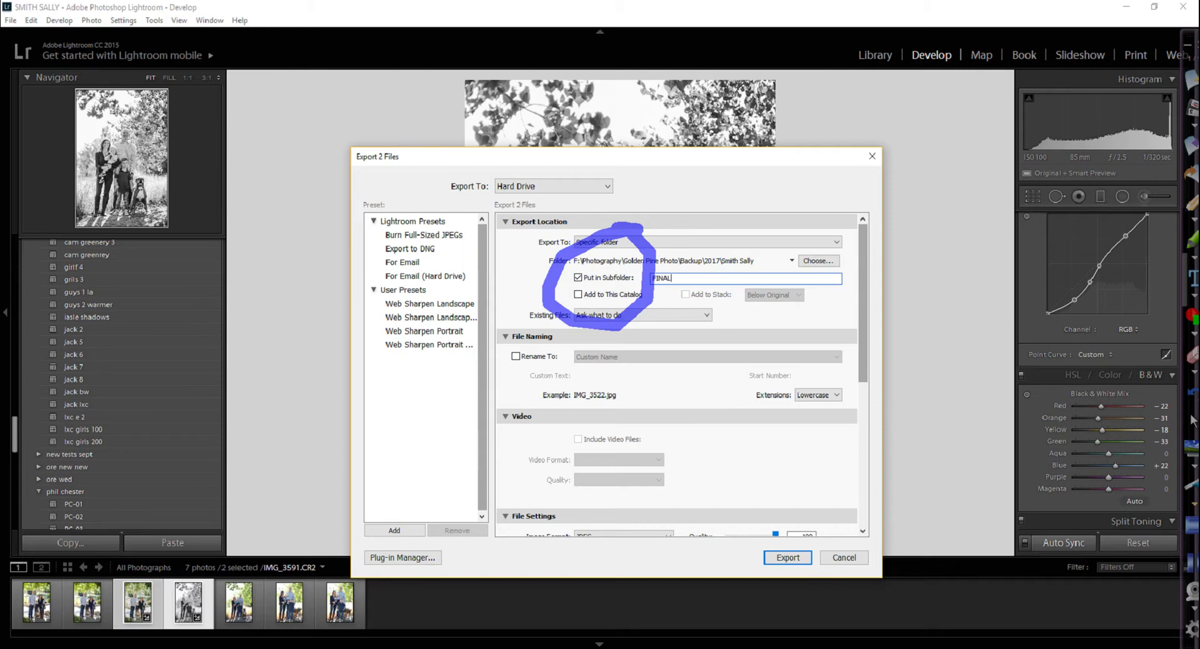
left_click(787, 557)
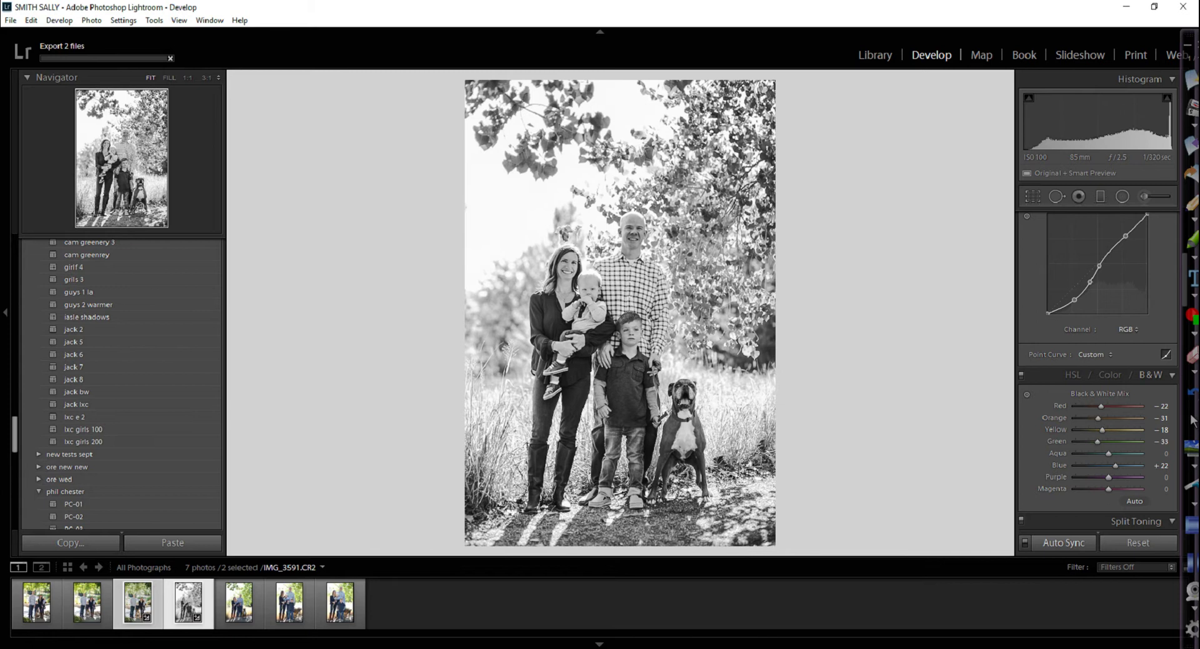
Bring the 2017 Explorer window forward and open the client's FINAL folder
mouse_move(335, 648)
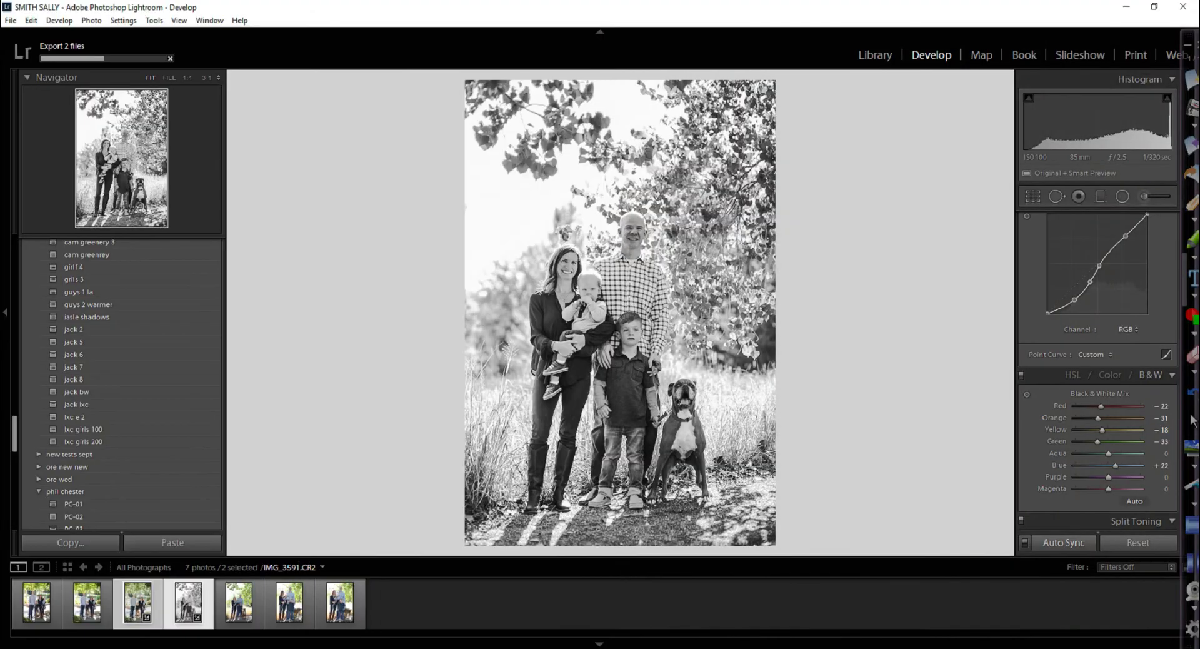
left_click(335, 648)
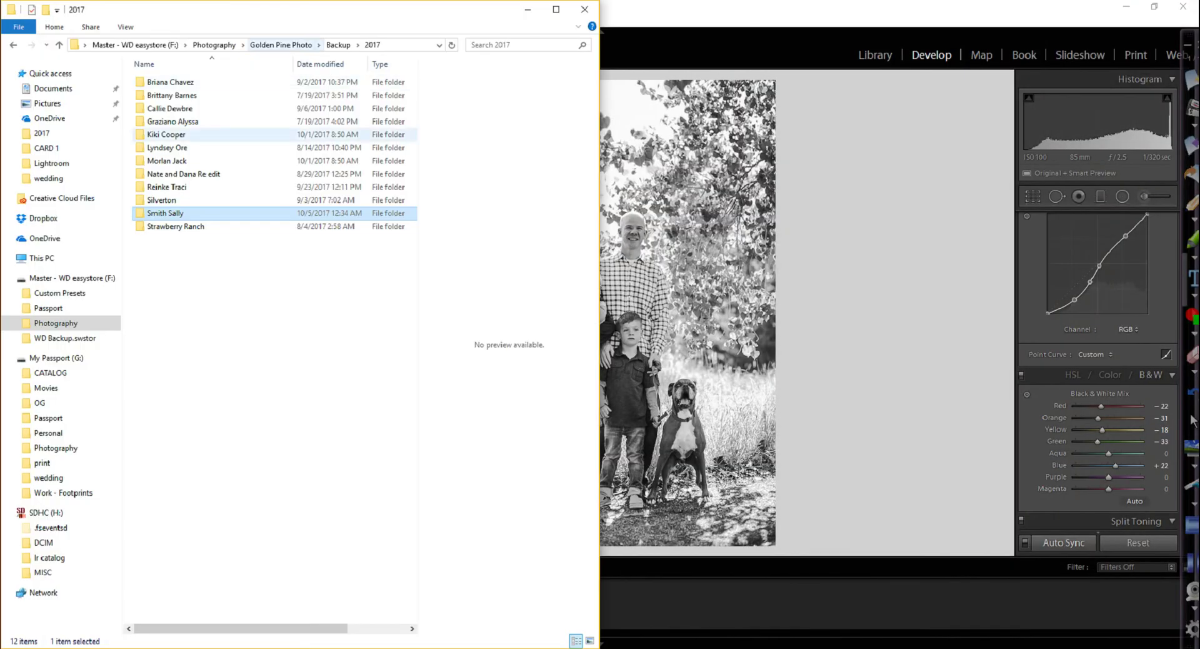
double_click(172, 218)
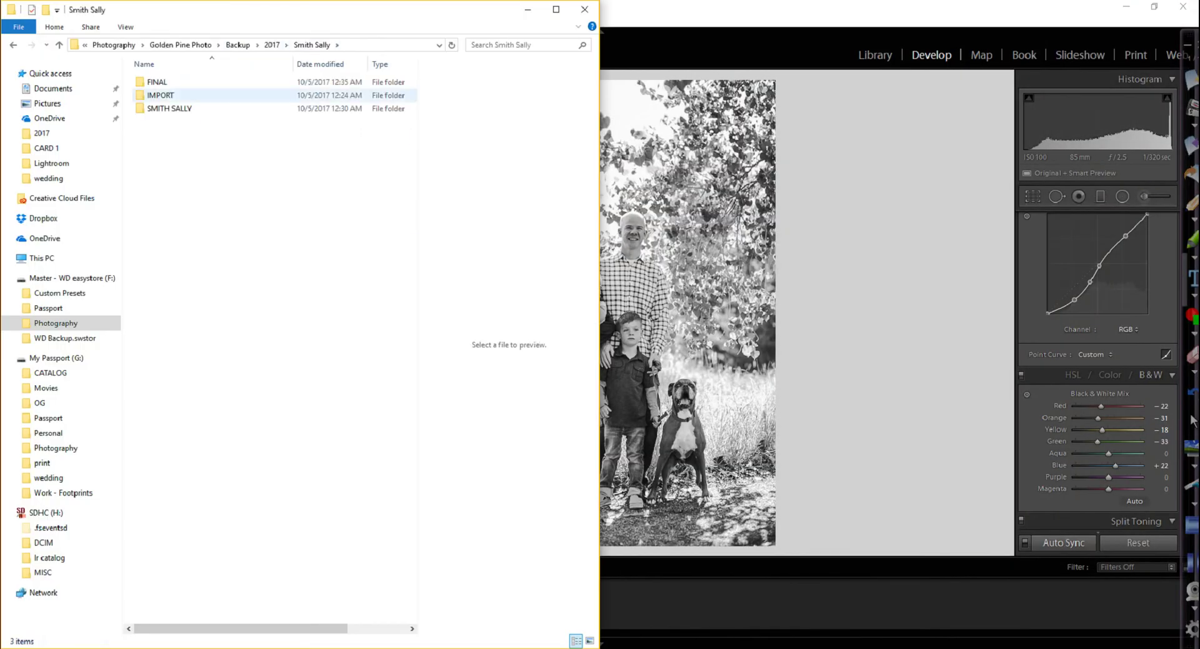
left_click(157, 82)
key("Return")
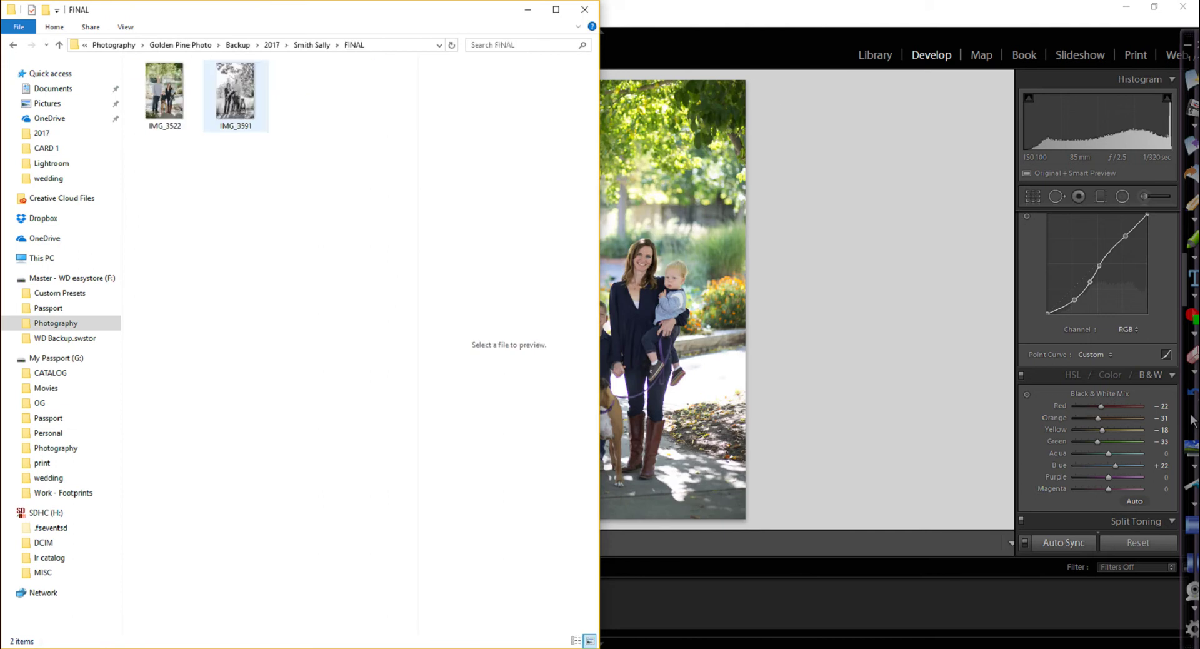
Compare previews of the colour IMG_3522 and the black-and-white IMG_3591, then open IMG_3522 in the photo viewer
left_click(164, 94)
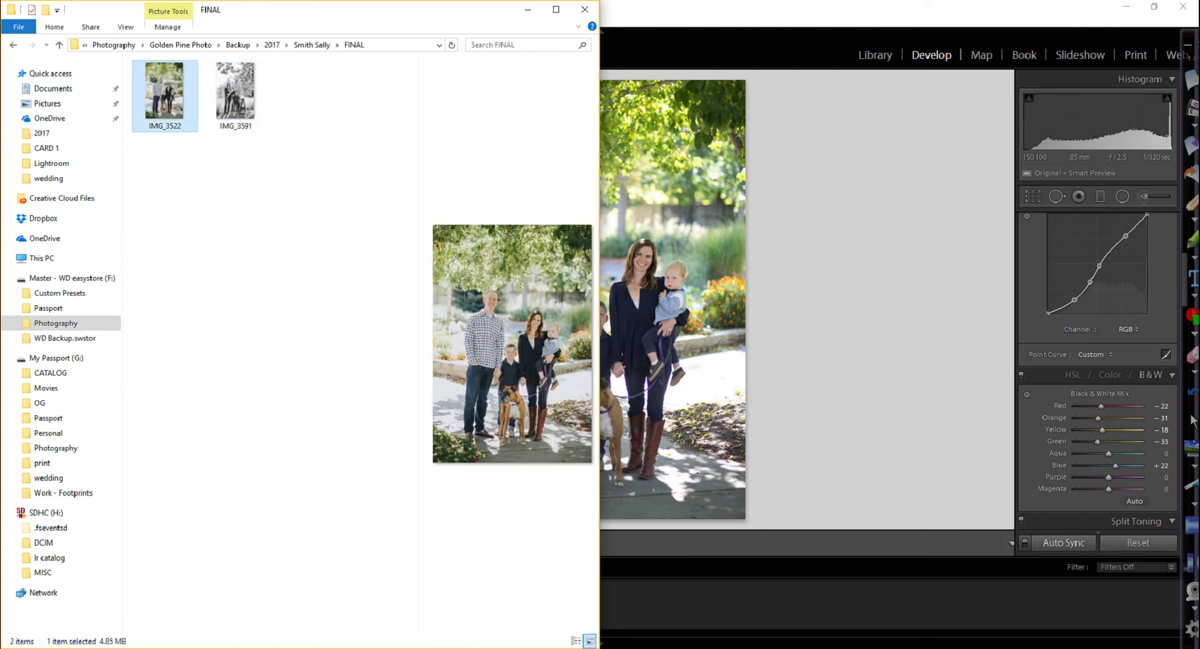
left_click(235, 93)
left_click(165, 94)
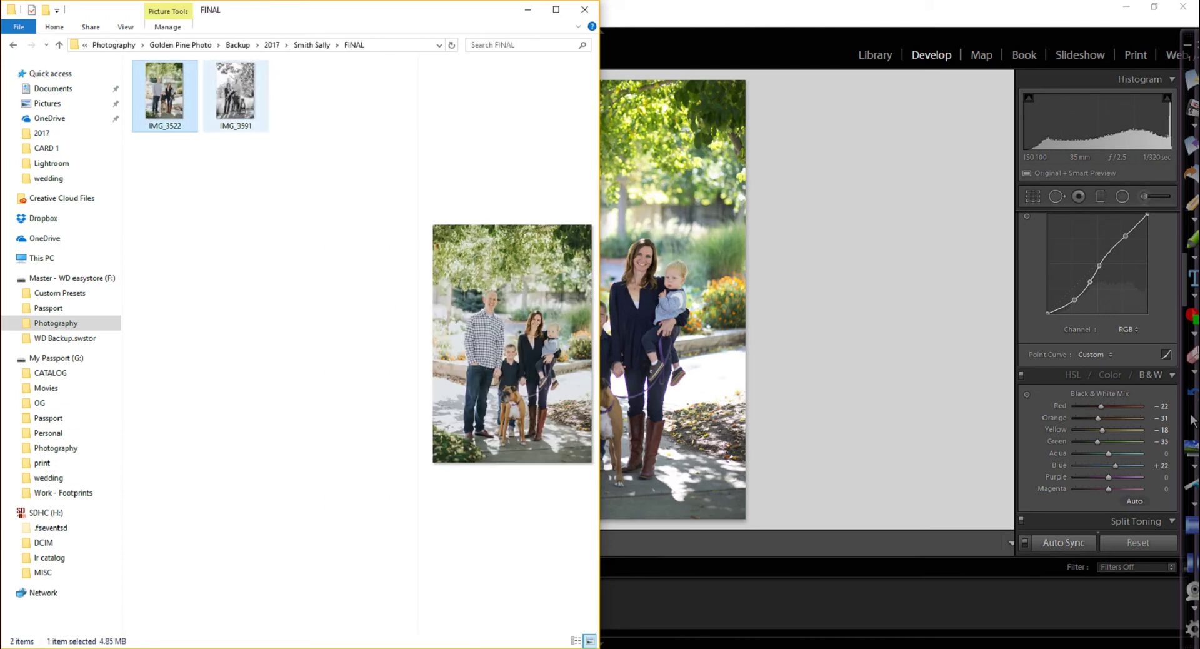
left_click(235, 93)
left_click(164, 94)
double_click(164, 94)
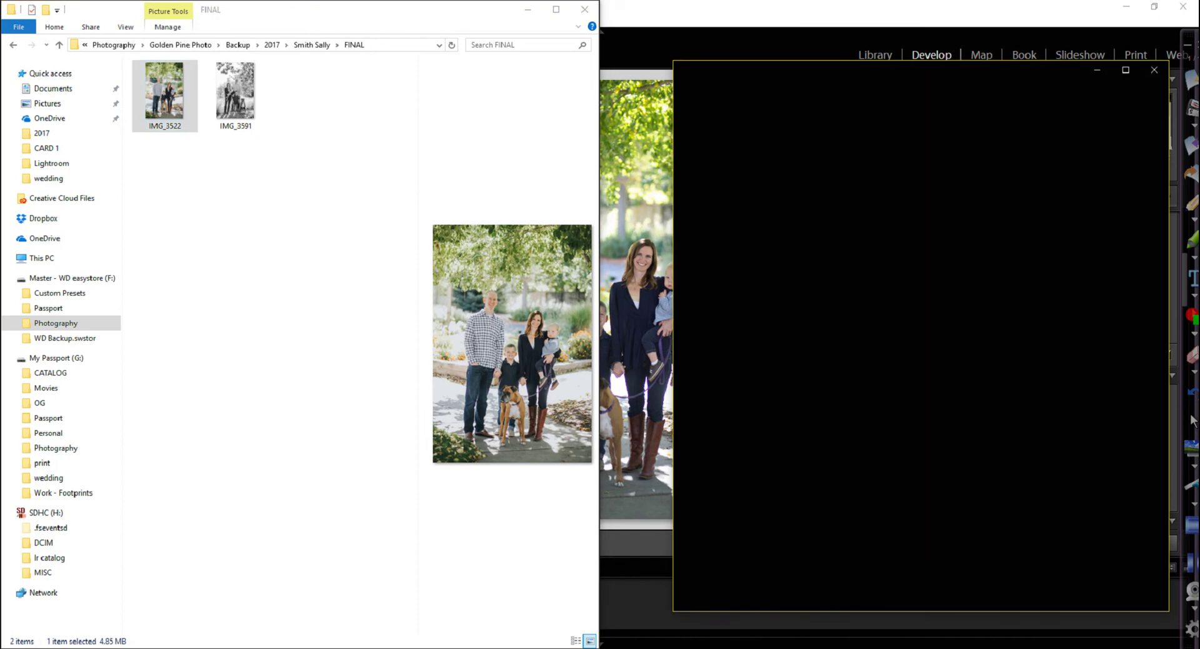
View IMG_3522 and IMG_3591 full screen in Photos, flipping between them, then close the viewer
left_click(1126, 70)
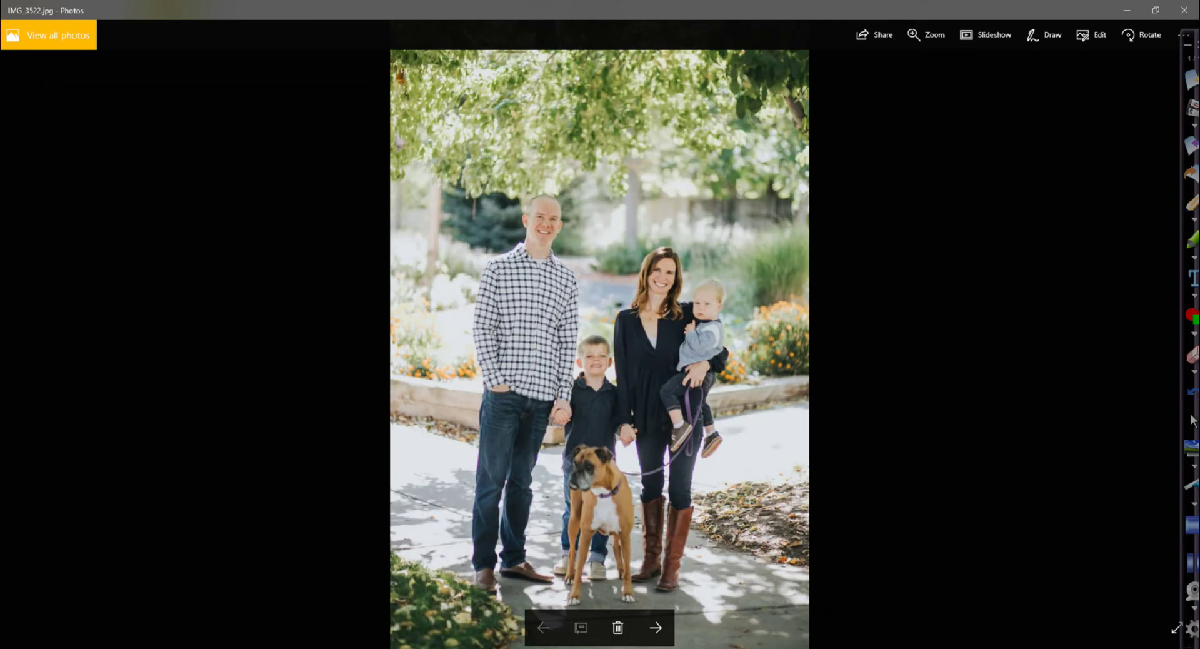
key("Right")
key("Left")
key("Right")
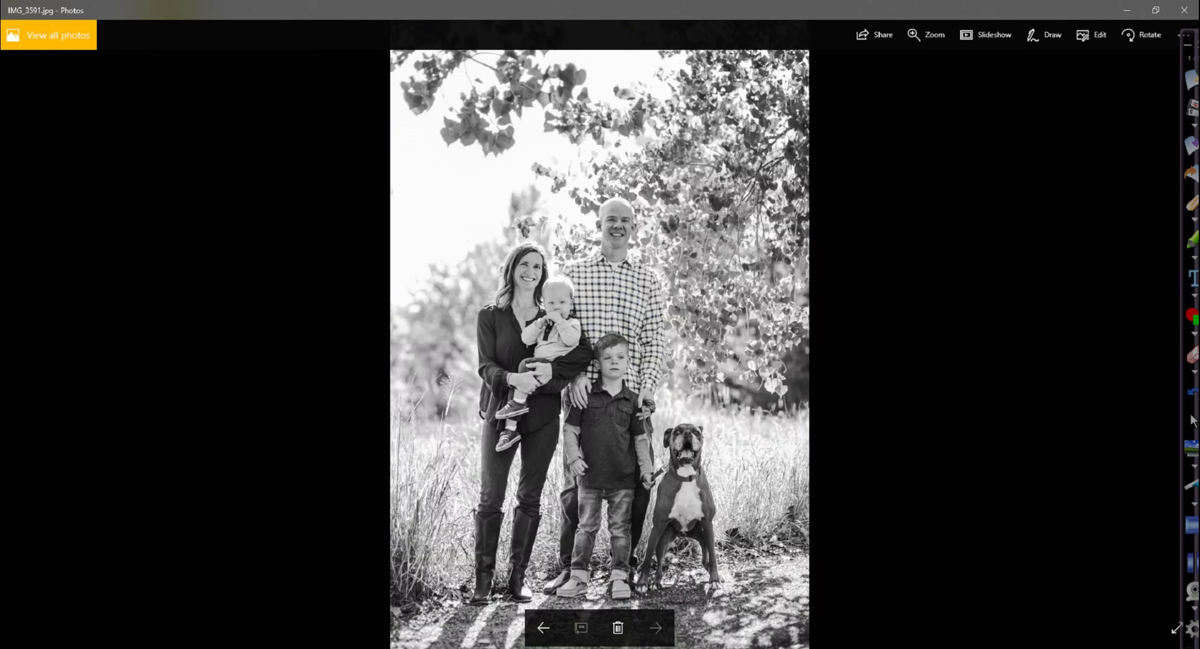
key("Left")
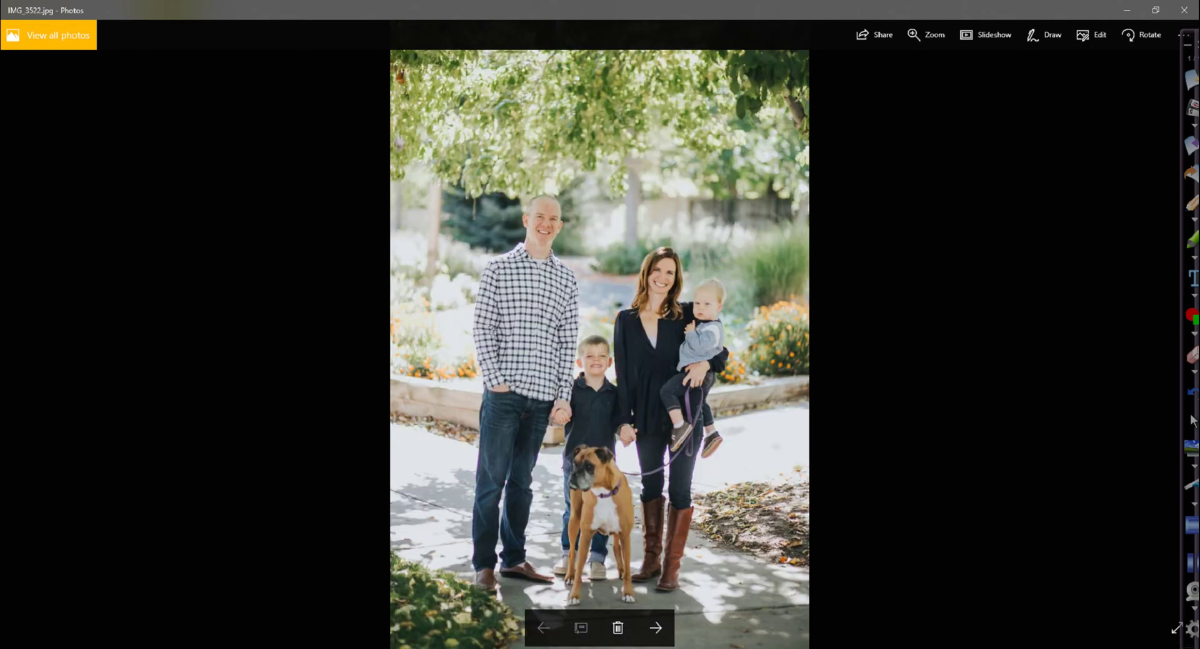
key("alt+F4")
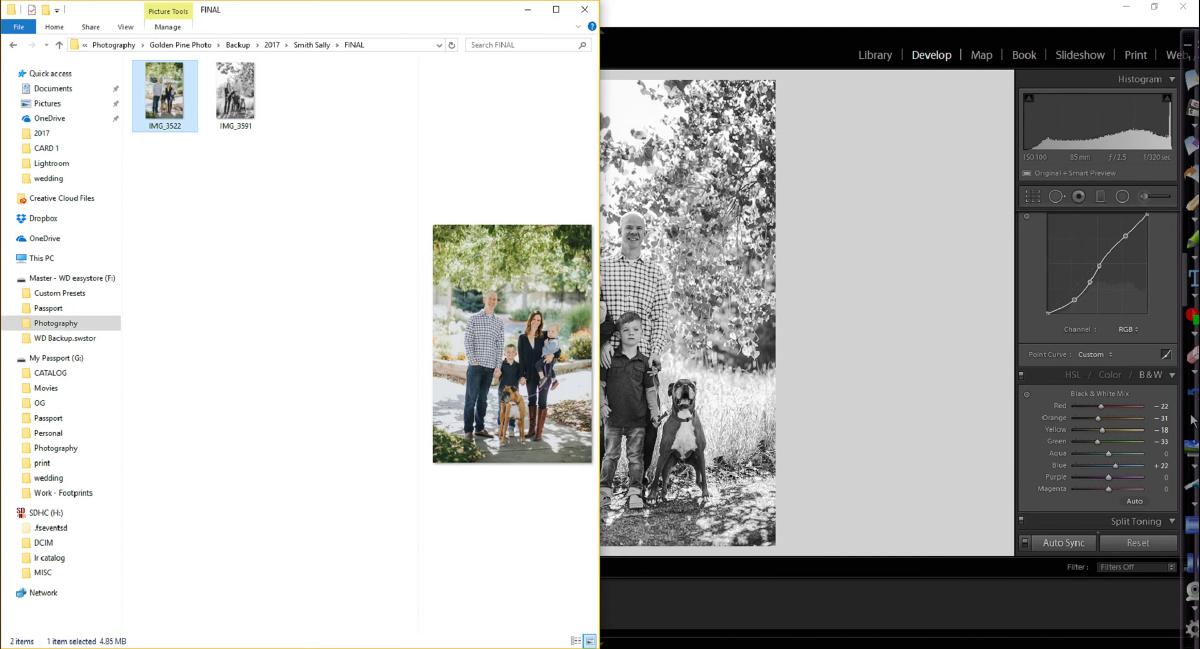
Maximize Explorer and open Photography > Golden Pine Photo > Backup > 2017 > client > Lightroom catalog folder
left_click(56, 322)
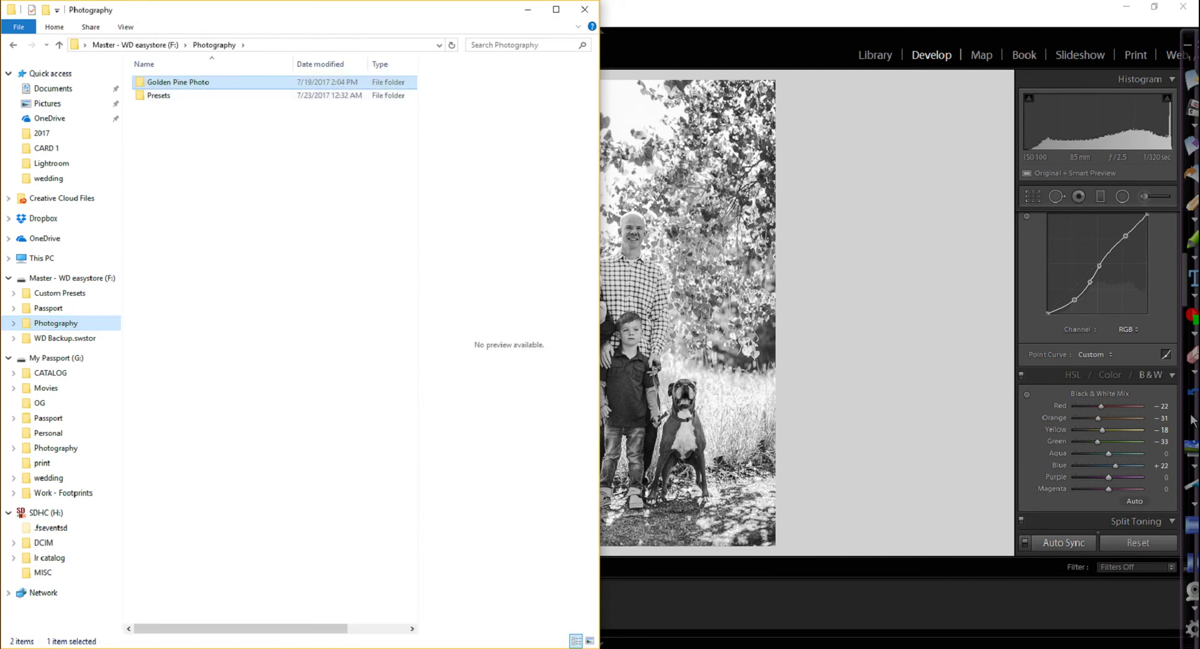
left_click(556, 9)
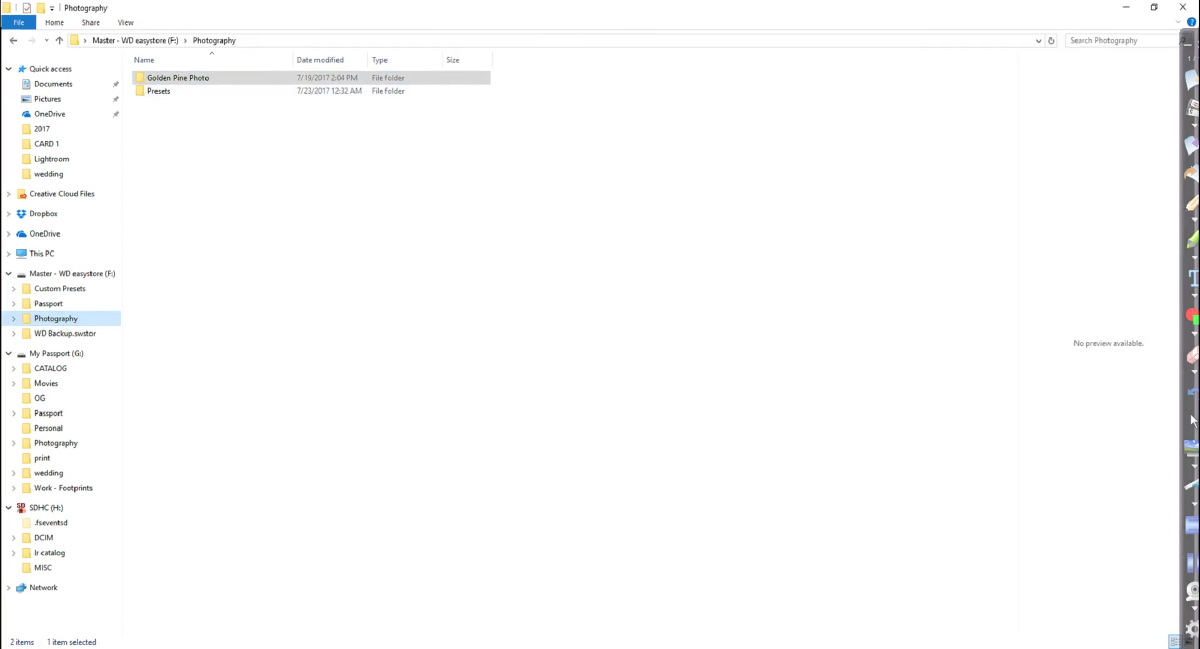
double_click(179, 78)
double_click(158, 78)
left_click(154, 77)
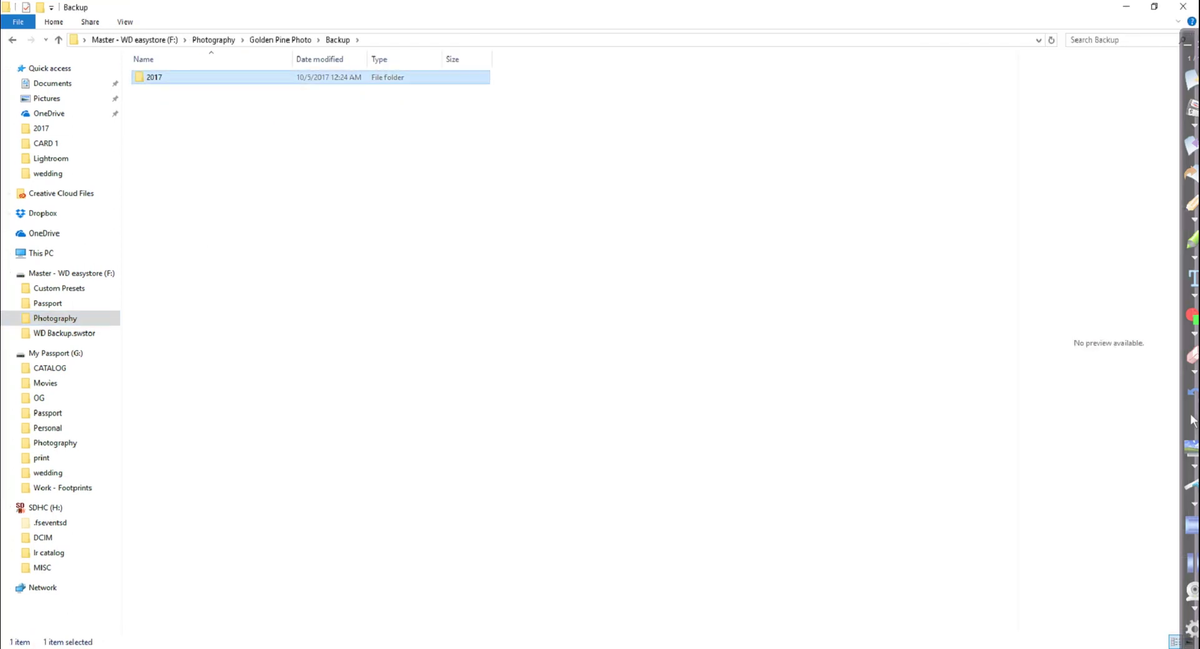
double_click(154, 77)
double_click(158, 208)
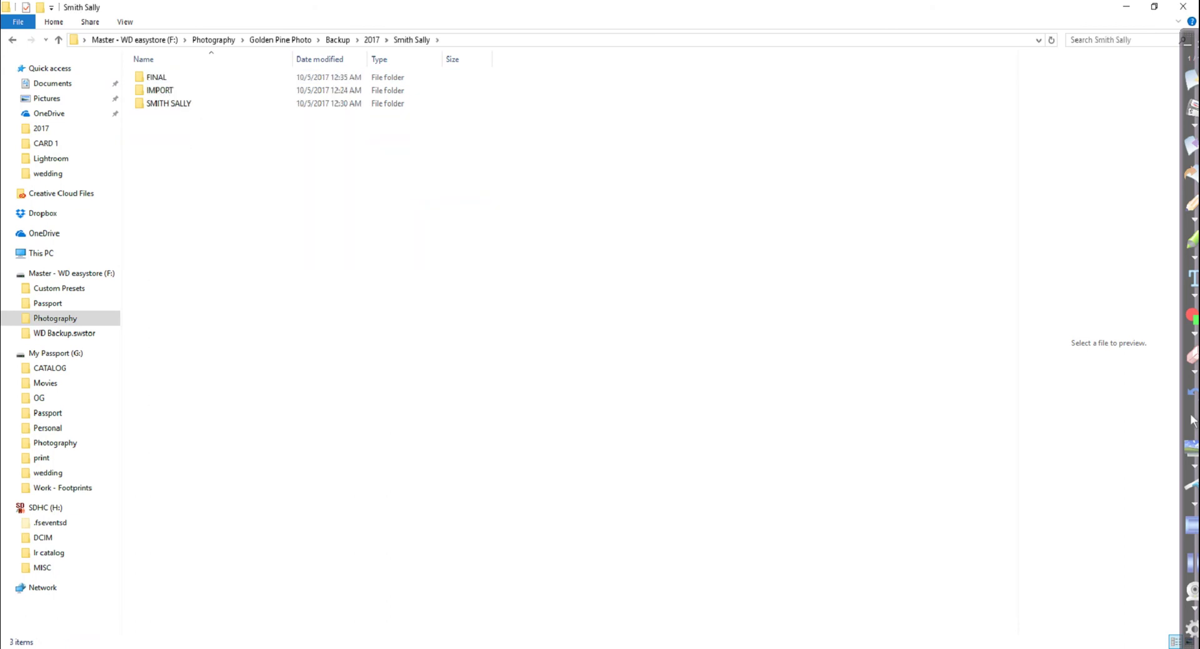
double_click(168, 103)
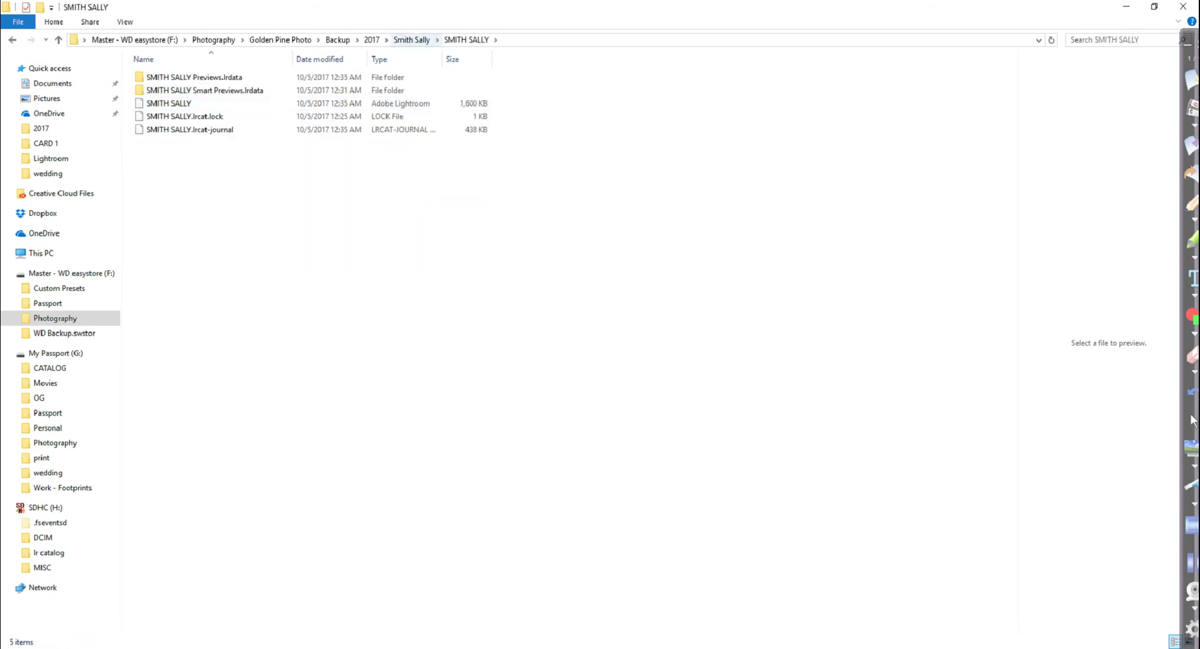
Inspect the IMPORT folder and its CARD 1 subfolder, then return to the client's folder
left_click(58, 39)
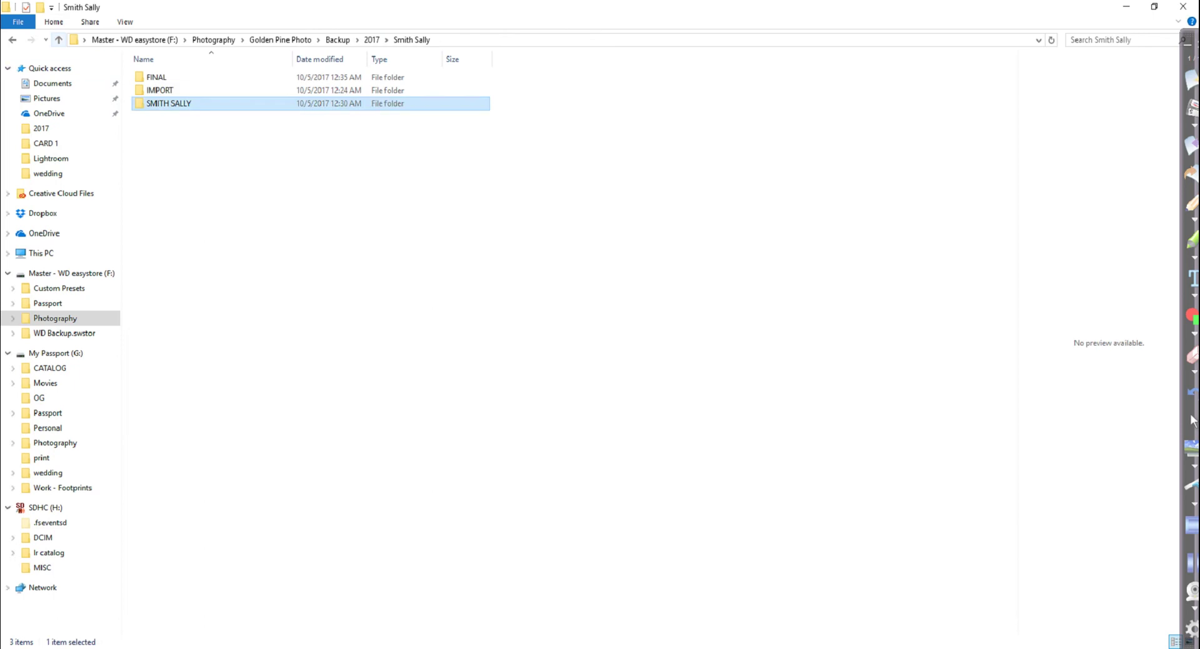
double_click(156, 90)
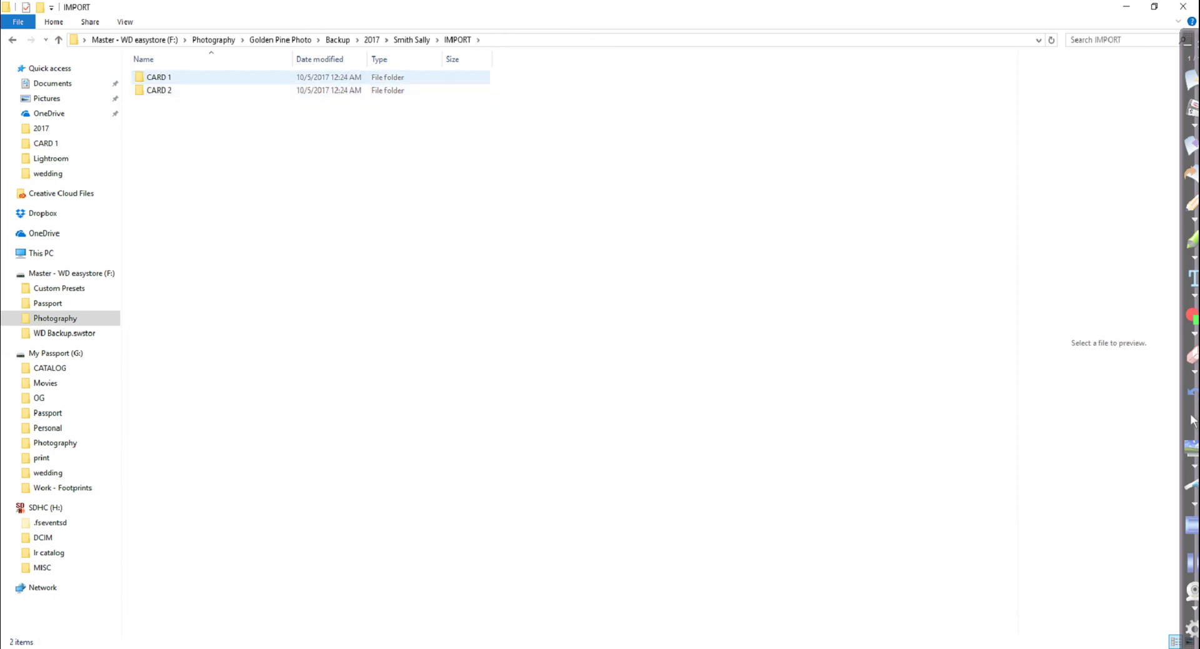
double_click(156, 77)
left_click(58, 39)
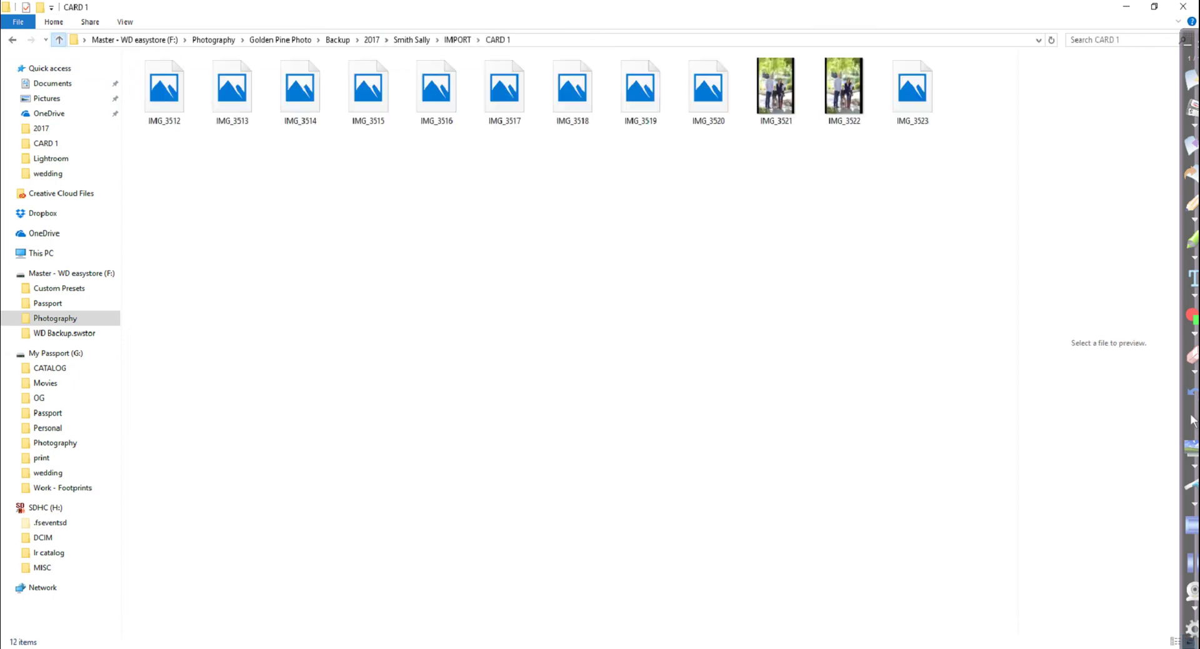
left_click(59, 39)
Reopen IMG_3522 from the FINAL folder, then close Photos and File Explorer to return to Lightroom
double_click(156, 77)
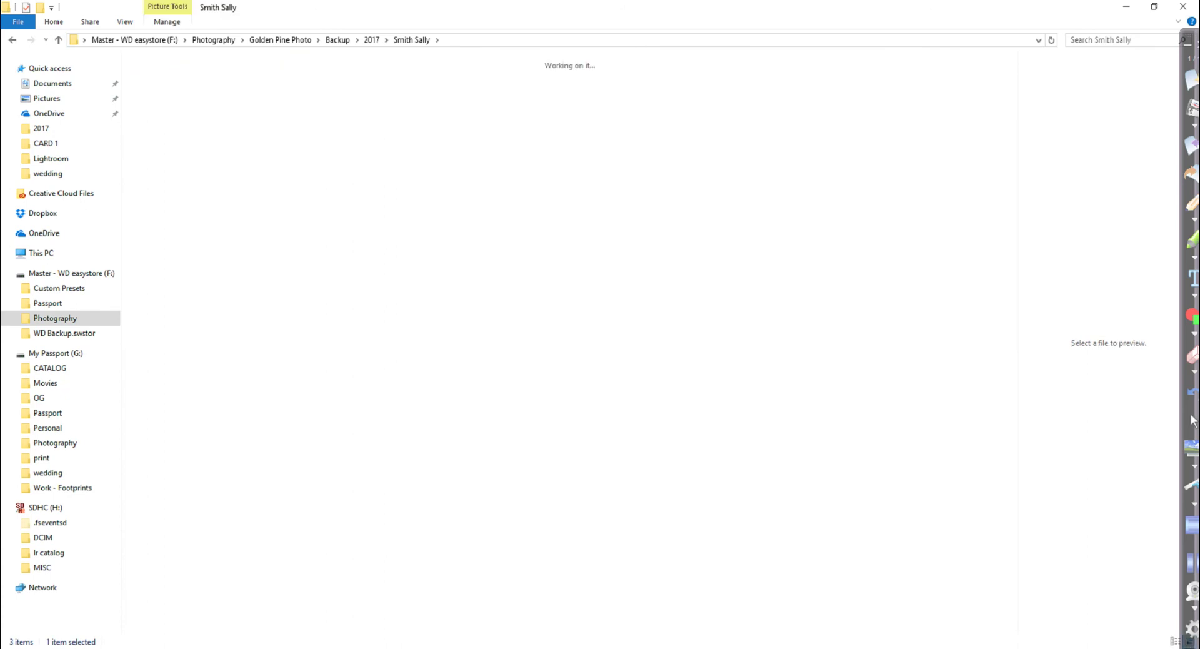
key("Return")
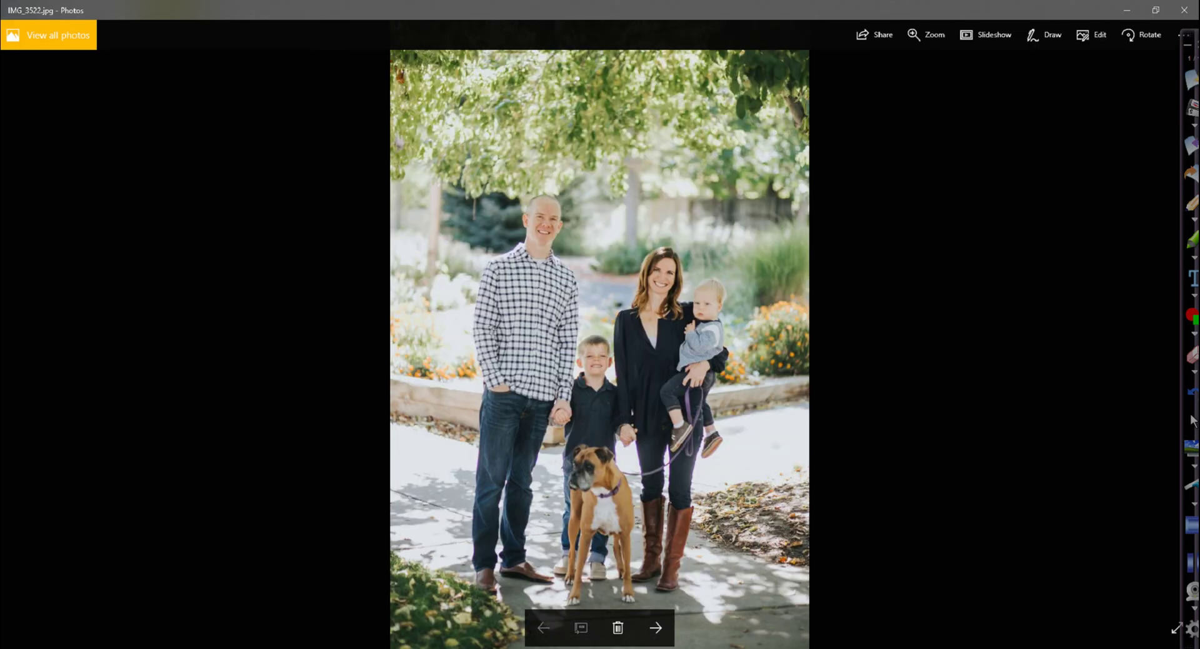
left_click(1185, 9)
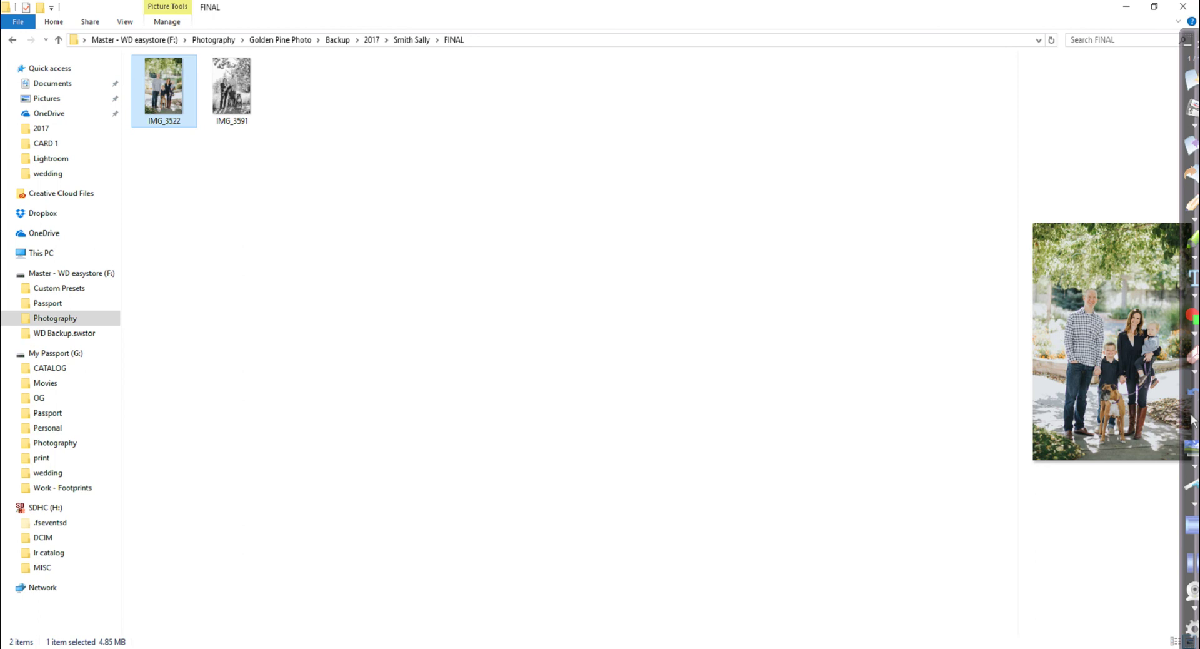
left_click(1183, 6)
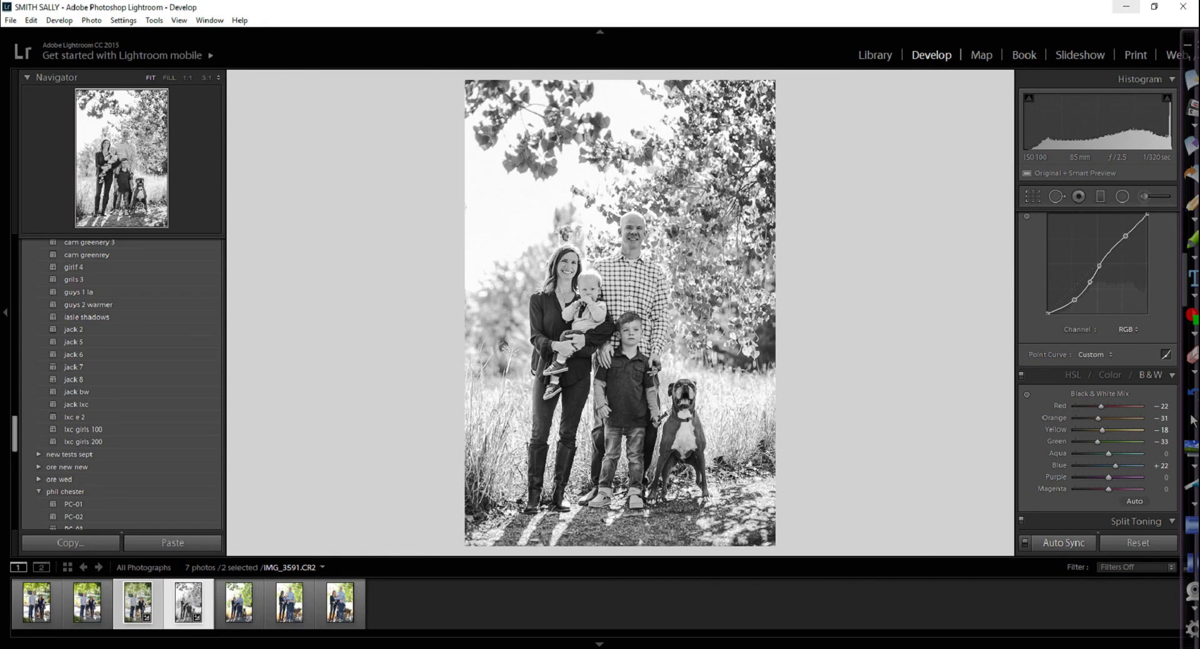